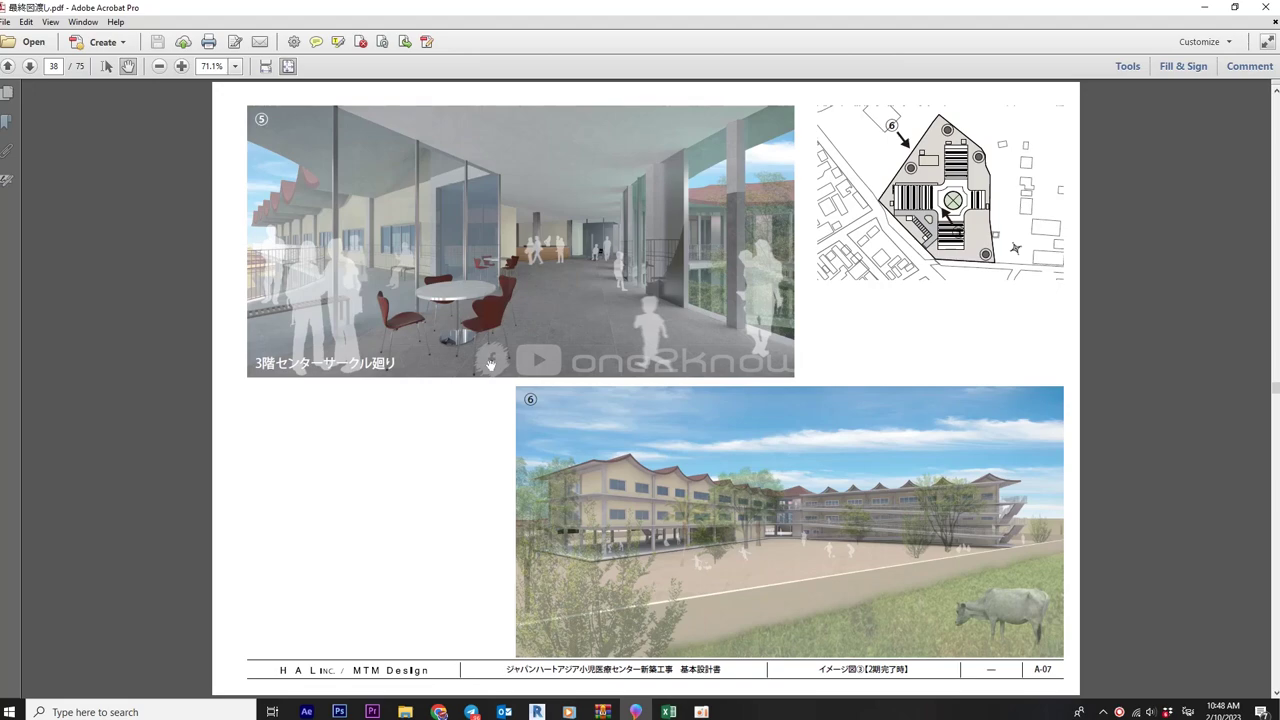
- Scroll up to the page 37 courtyard rendering in Acrobat, then bring Revit's 3FL plan forward
scroll(490, 365, up, 1)
ctrl+scroll(819, 481, up, 2)
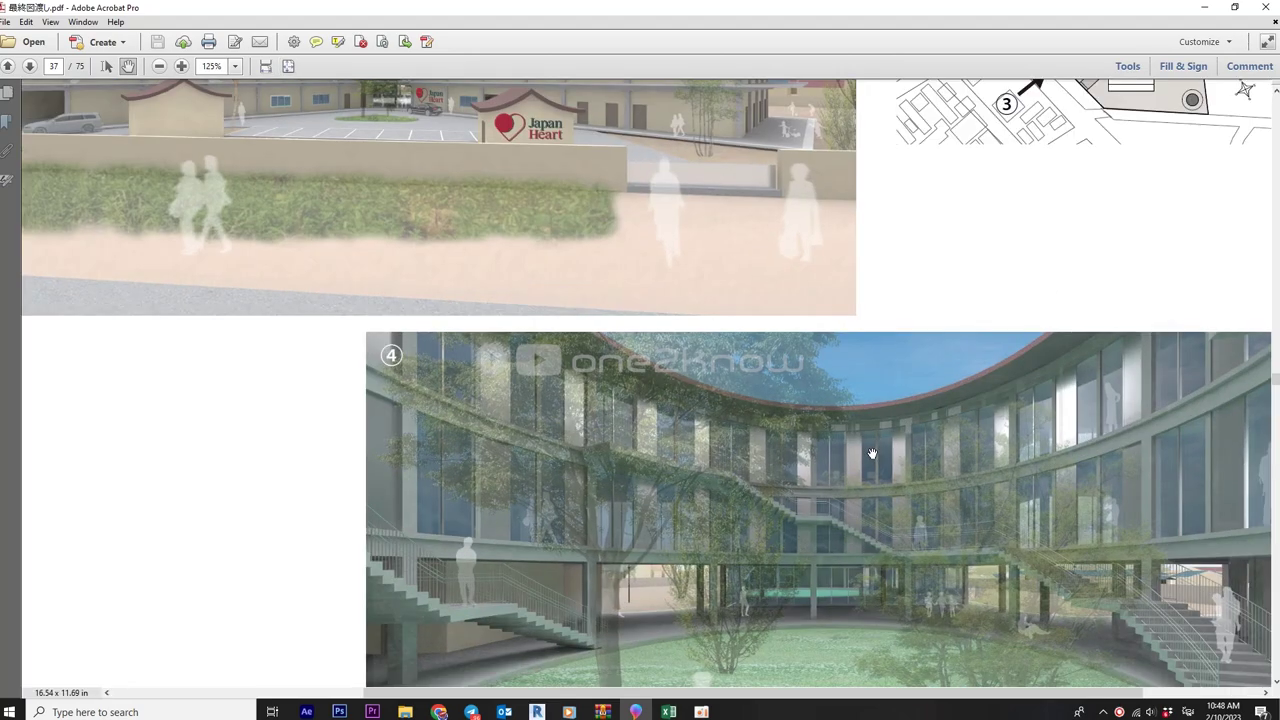
ctrl+scroll(840, 475, up, 2)
ctrl+scroll(857, 471, up, 1)
ctrl+scroll(679, 441, up, 1)
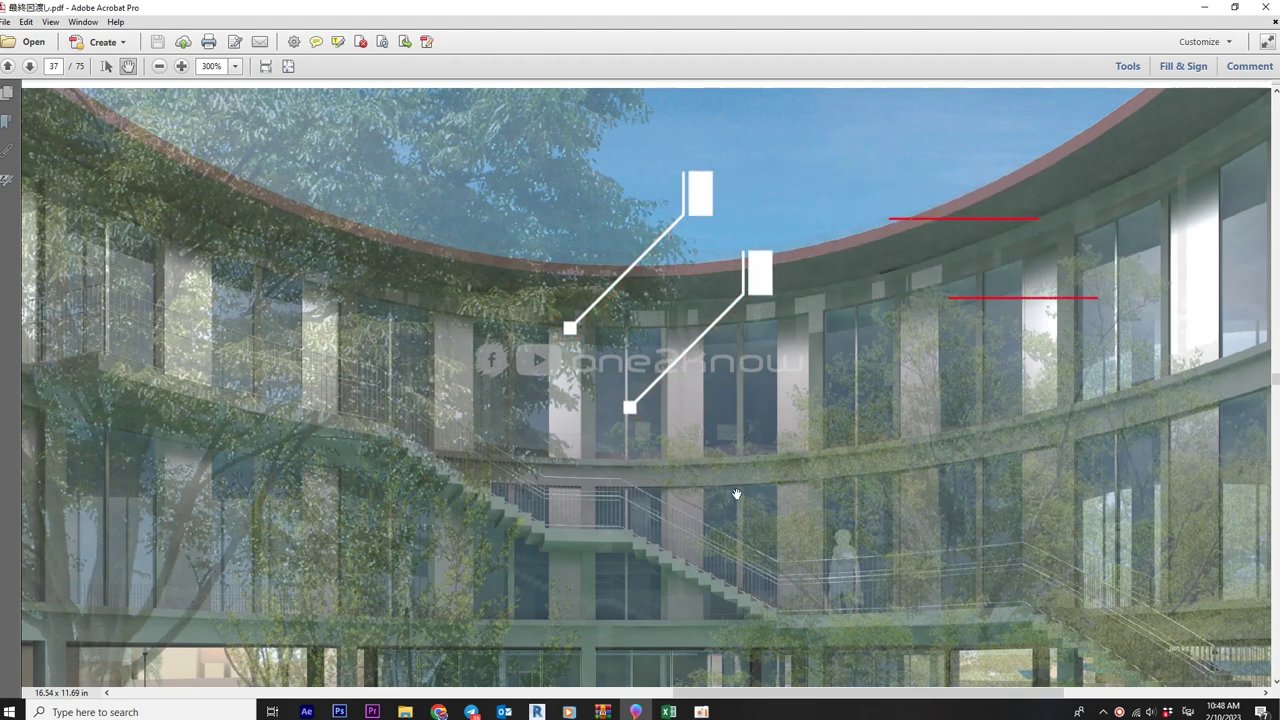
click(539, 712)
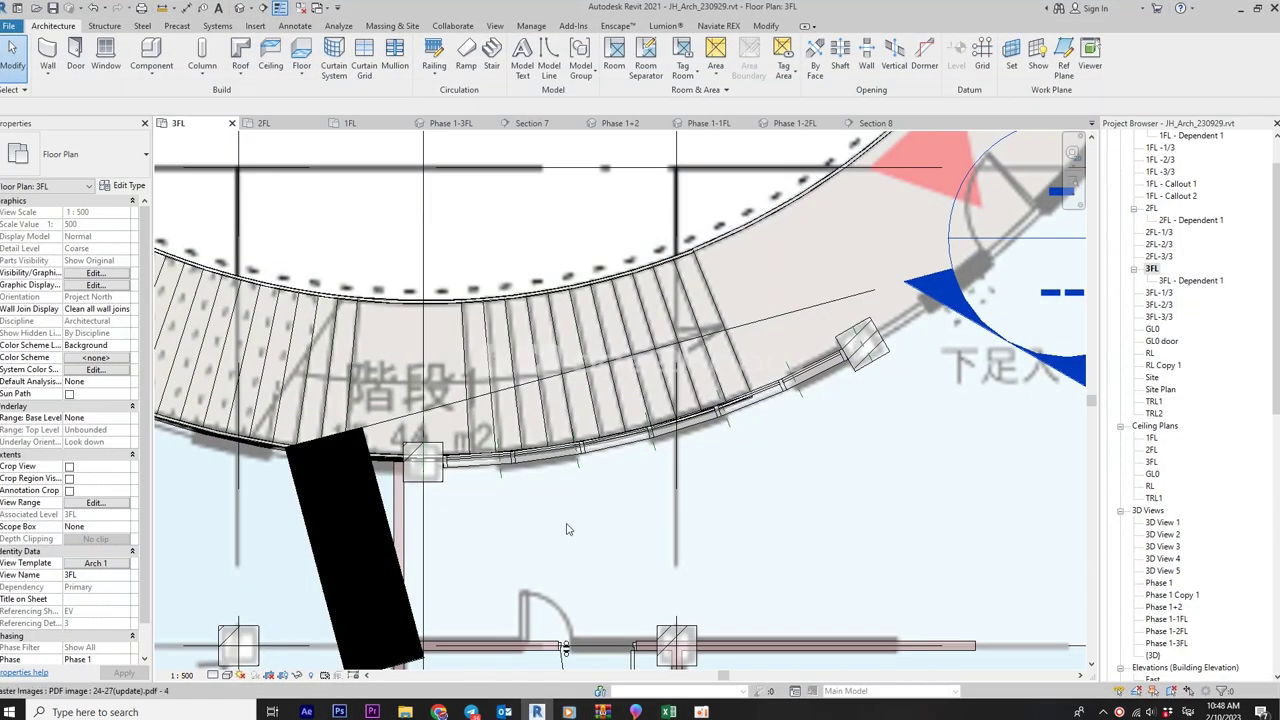
- Confirm the curved curtain wall along the stair is type ACW2, then clear the selection
click(592, 447)
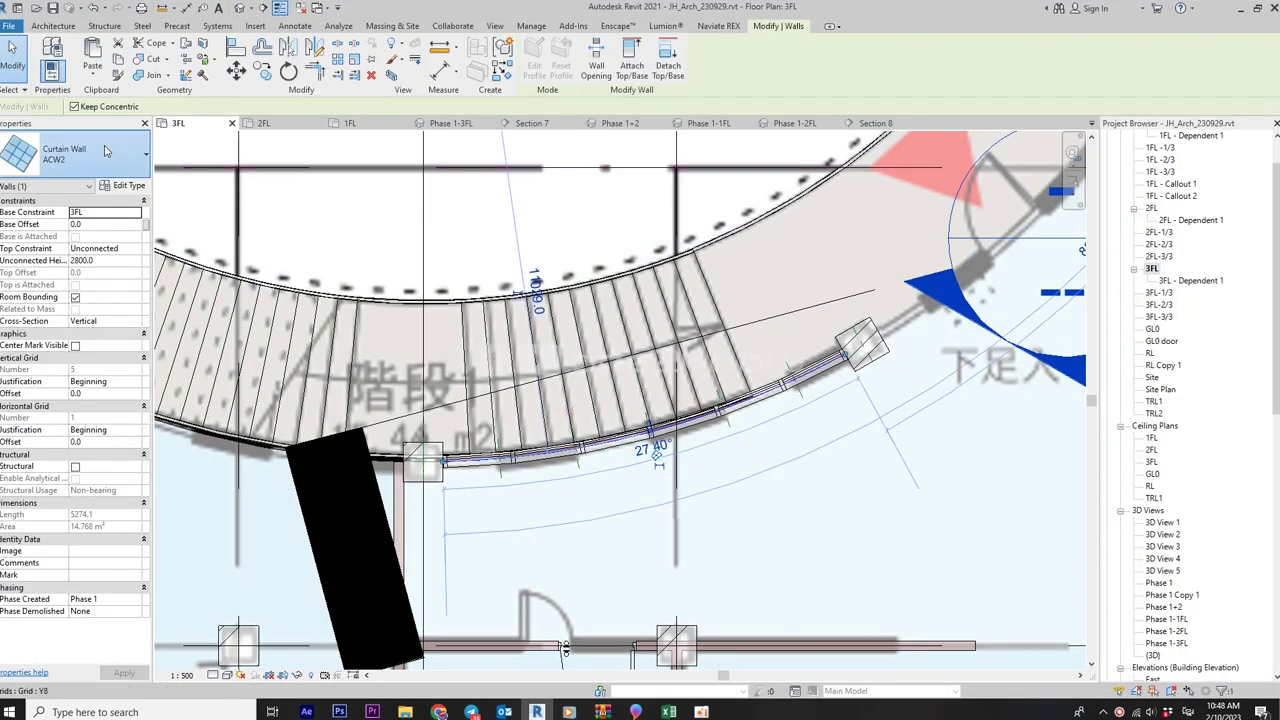
click(95, 175)
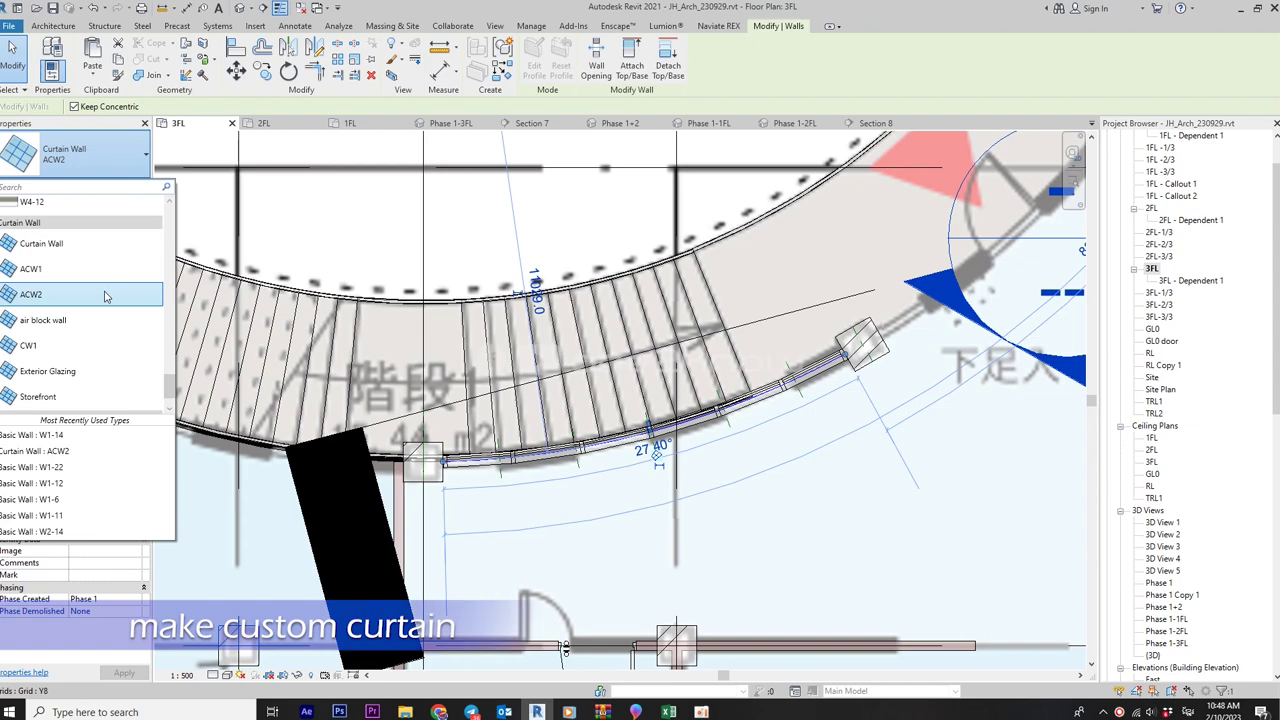
click(110, 294)
scroll(572, 425, up, 3)
scroll(500, 465, down, 3)
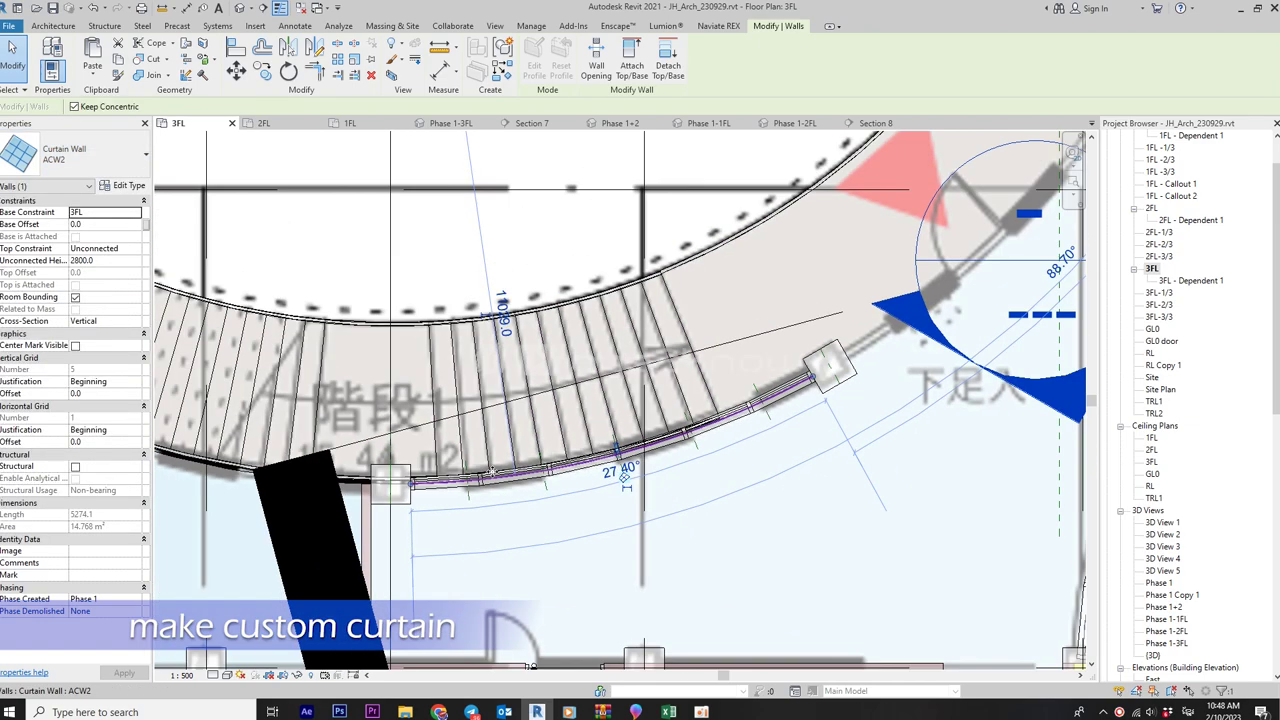
key(Escape)
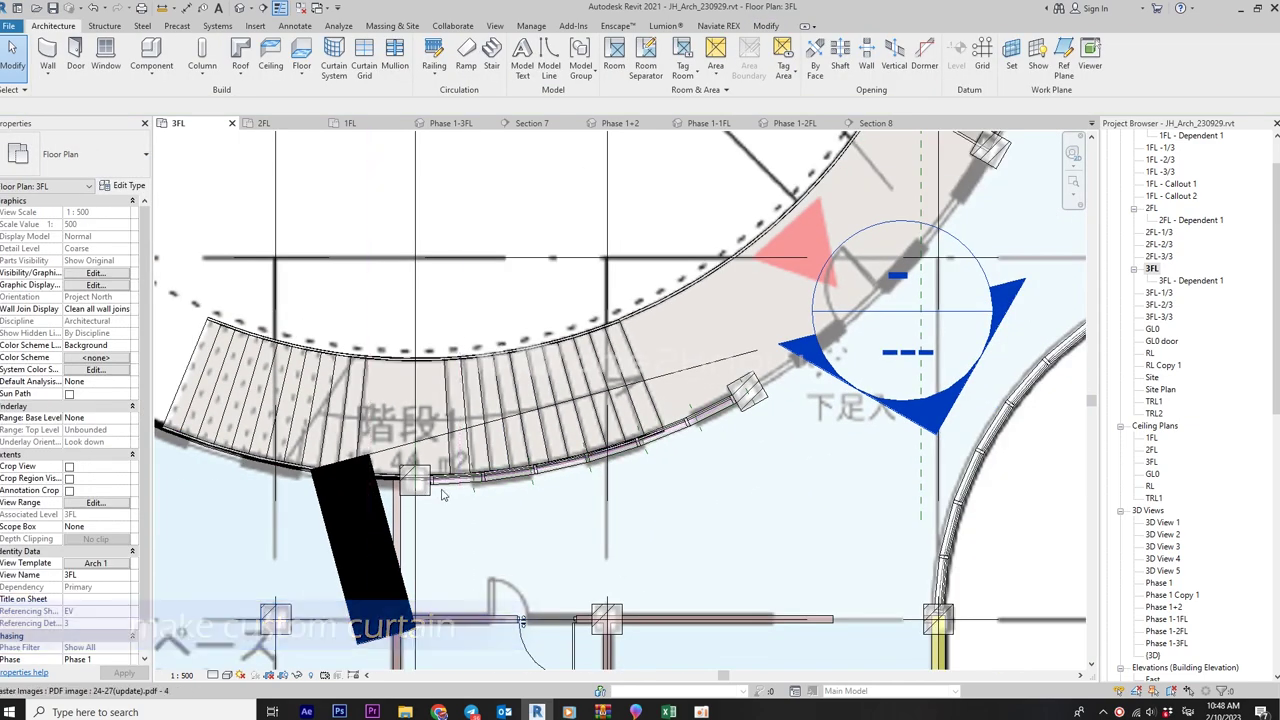
- Open the Section 8 view showing the curtain wall
scroll(473, 495, up, 2)
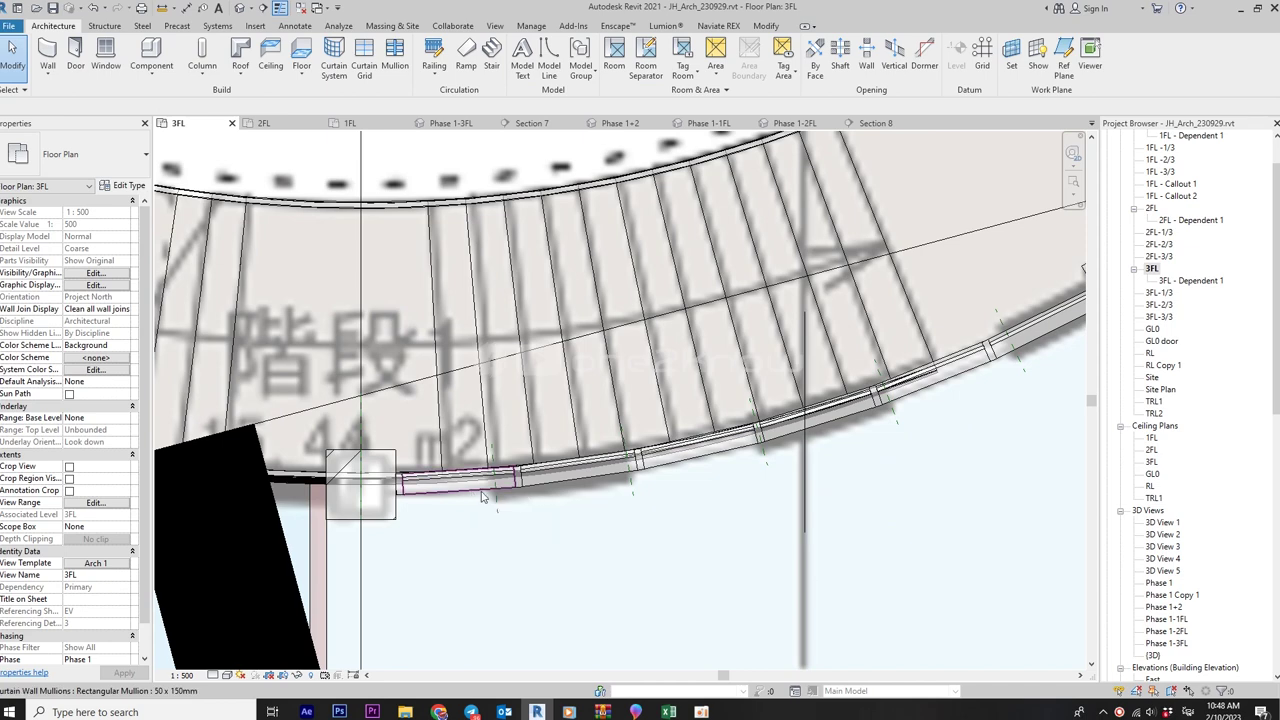
scroll(566, 485, down, 3)
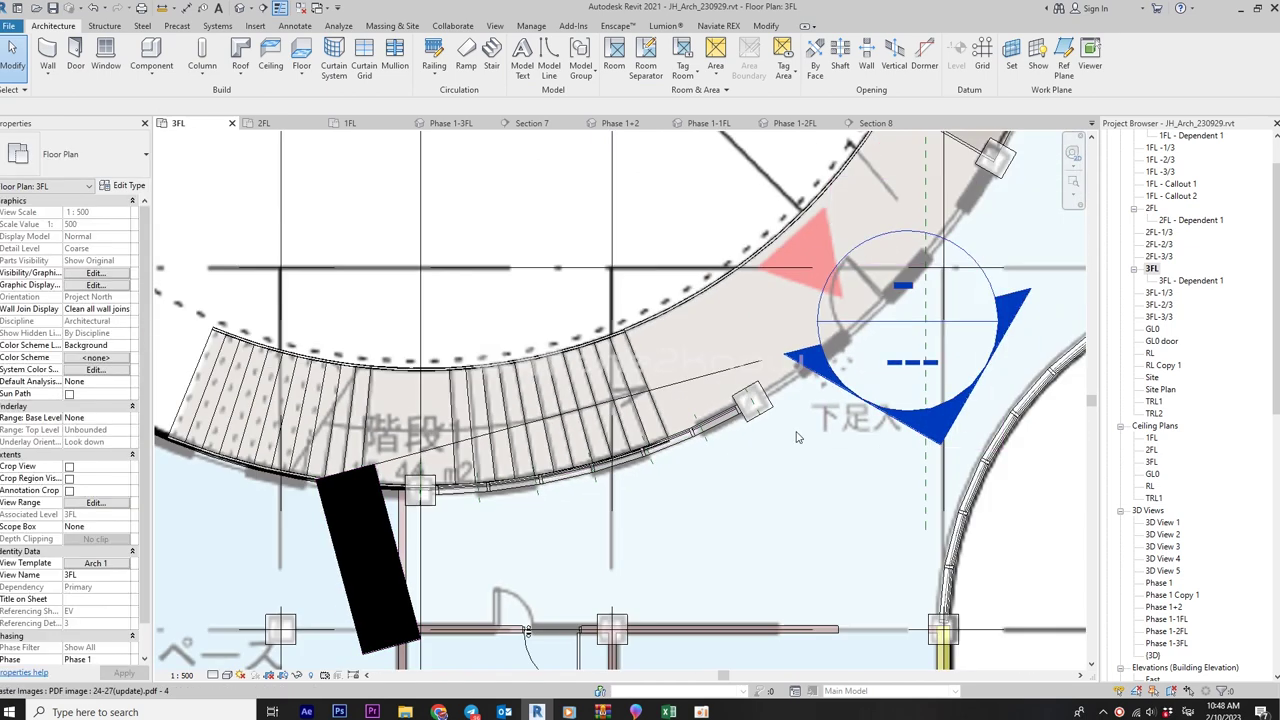
double_click(933, 440)
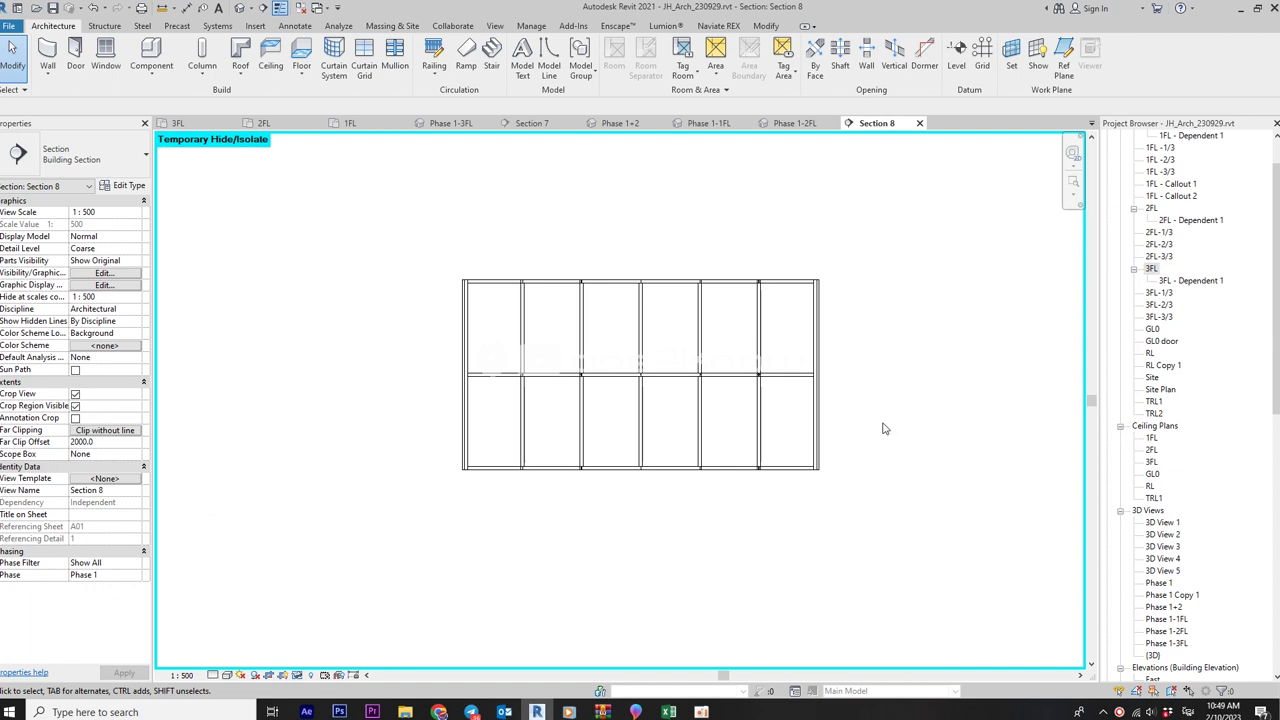
- Return to the 3FL plan and pick a mullion on the curved curtain wall
double_click(1152, 269)
scroll(491, 517, up, 1)
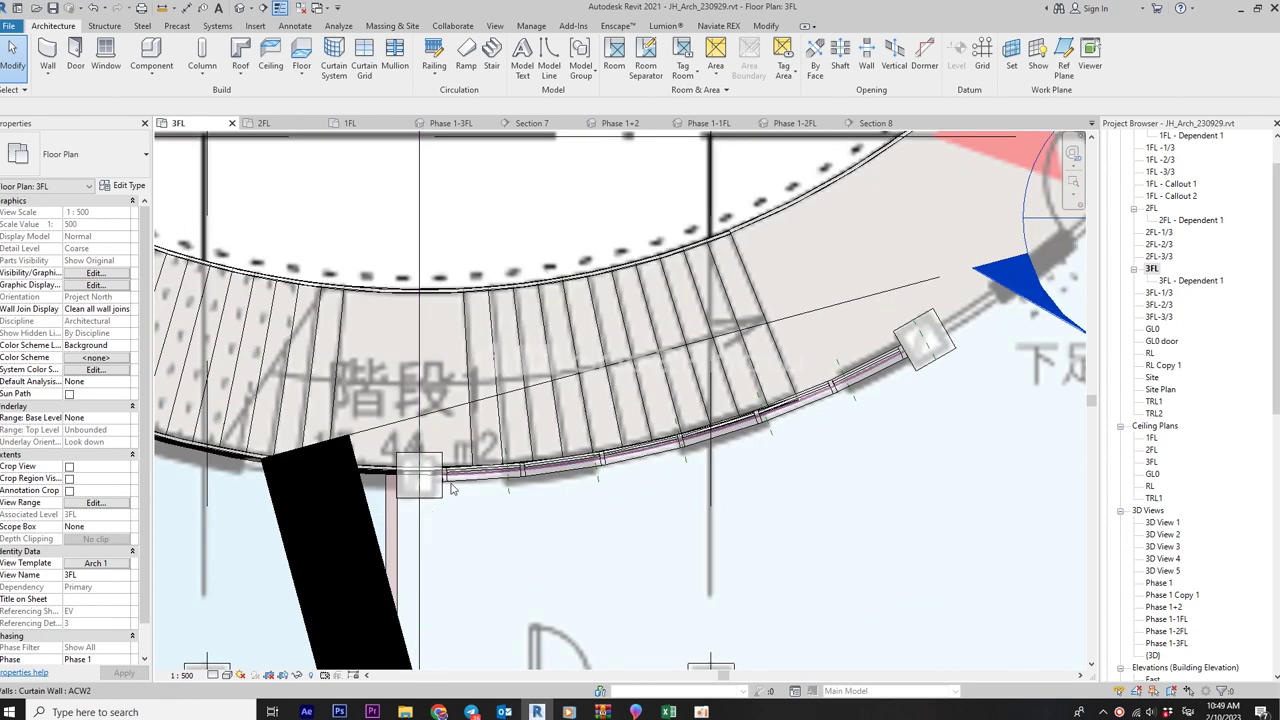
scroll(491, 517, up, 1)
click(595, 468)
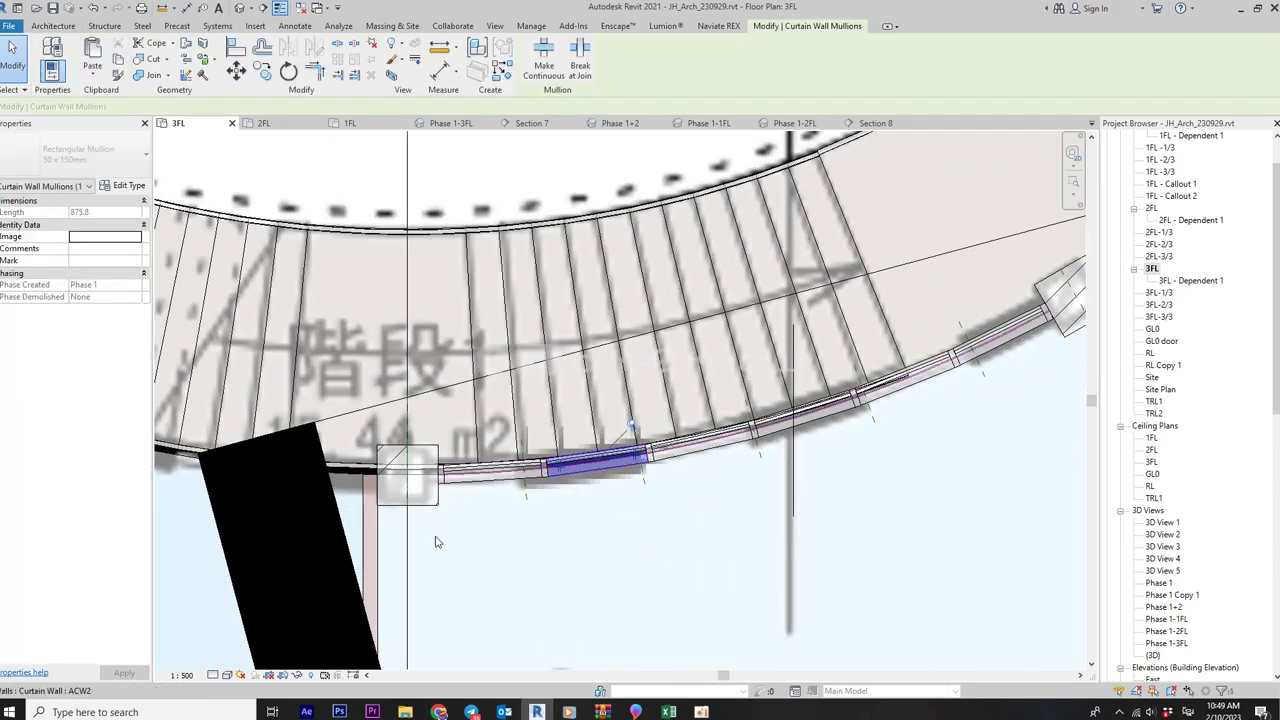
scroll(750, 485, down, 3)
scroll(800, 469, down, 1)
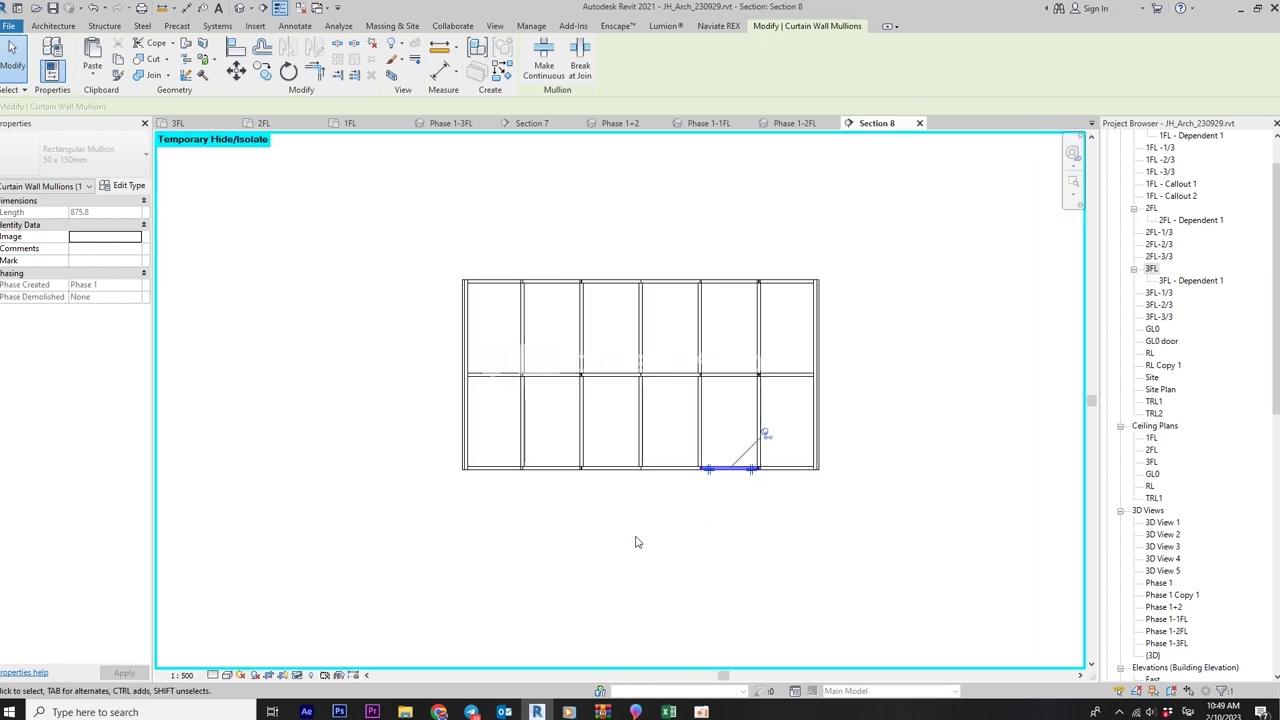
scroll(634, 540, up, 1)
scroll(751, 466, up, 1)
scroll(738, 445, up, 1)
click(686, 520)
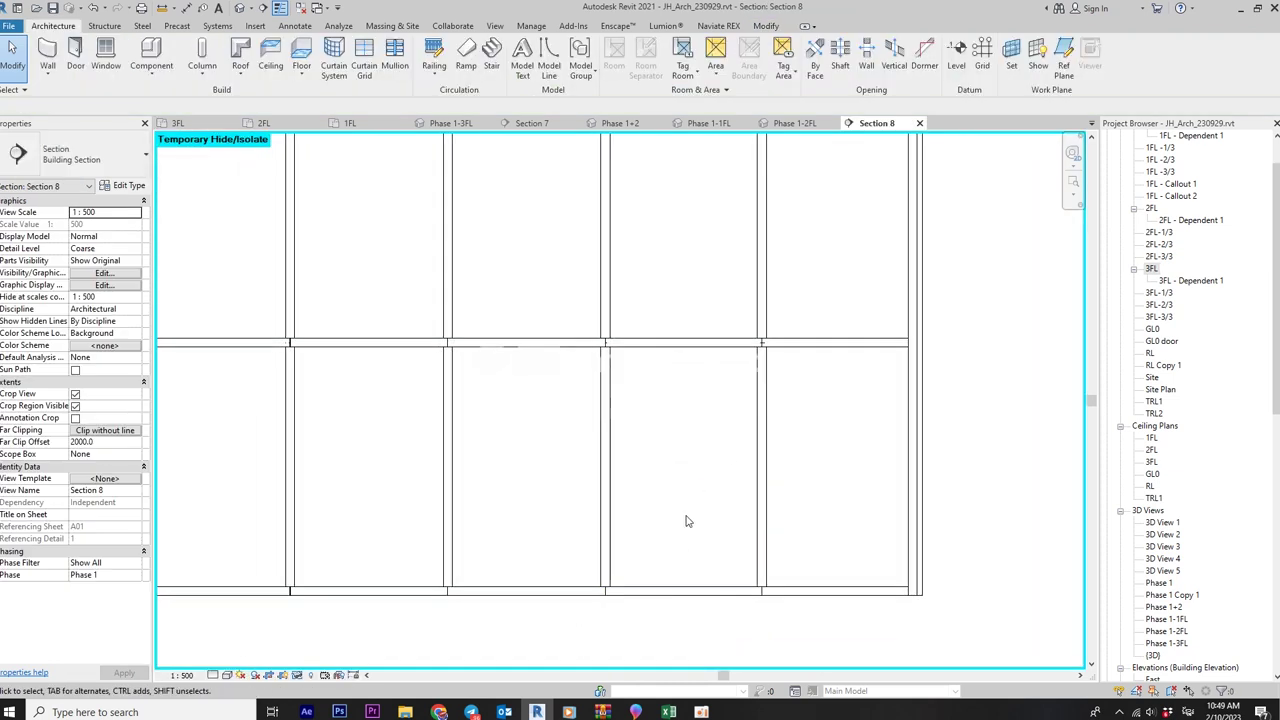
- Check the bottom and top mullions of a bay in Section 8
click(673, 592)
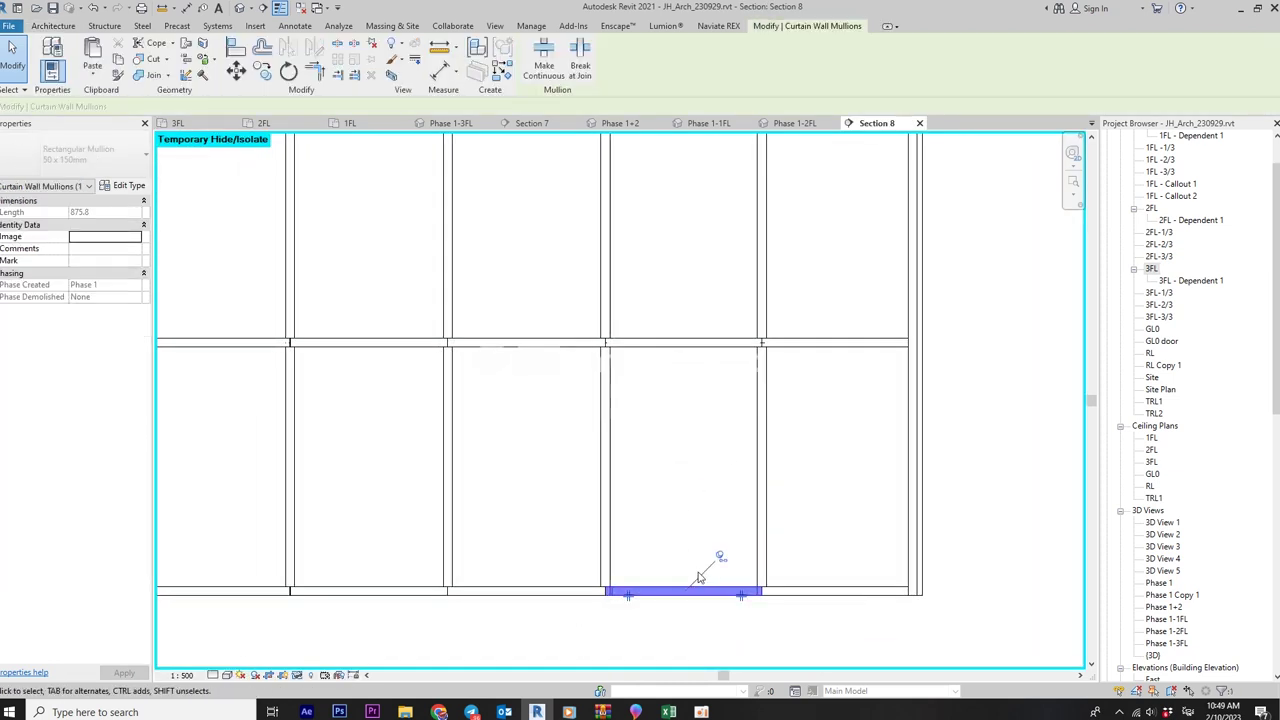
click(723, 563)
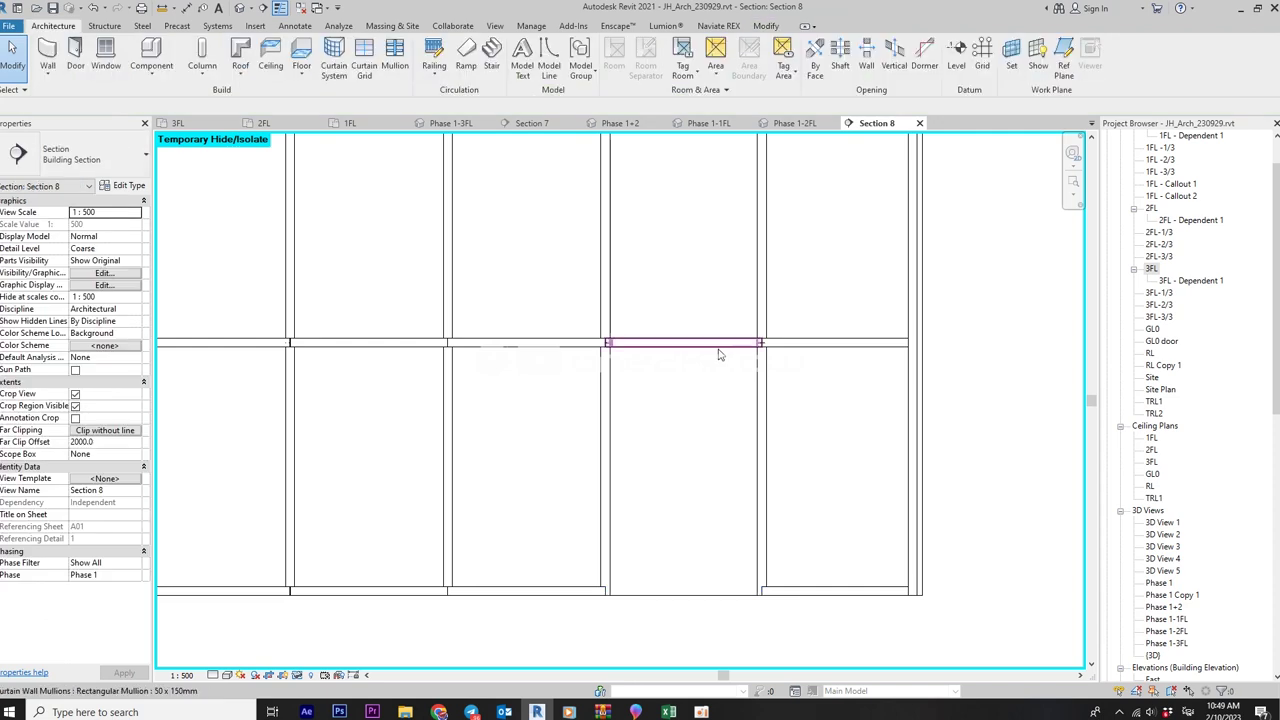
middle_drag(718, 350, 708, 220)
click(686, 214)
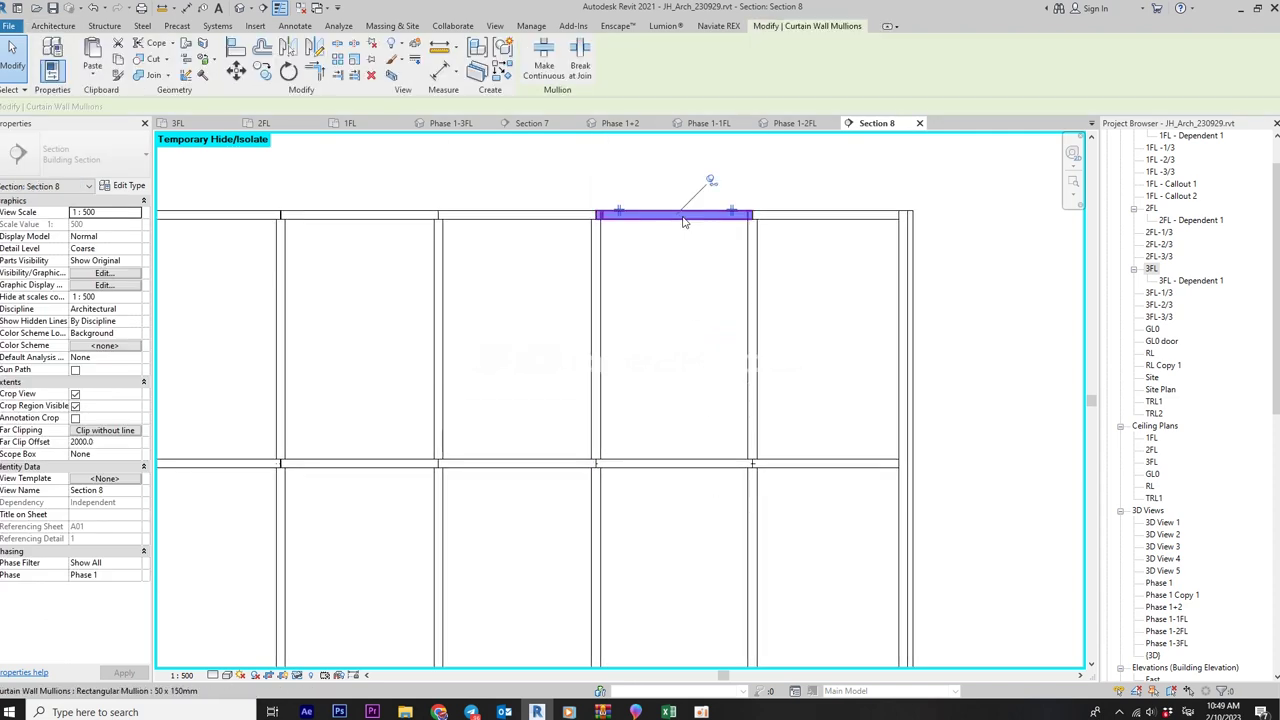
key(Escape)
scroll(800, 300, down, 2)
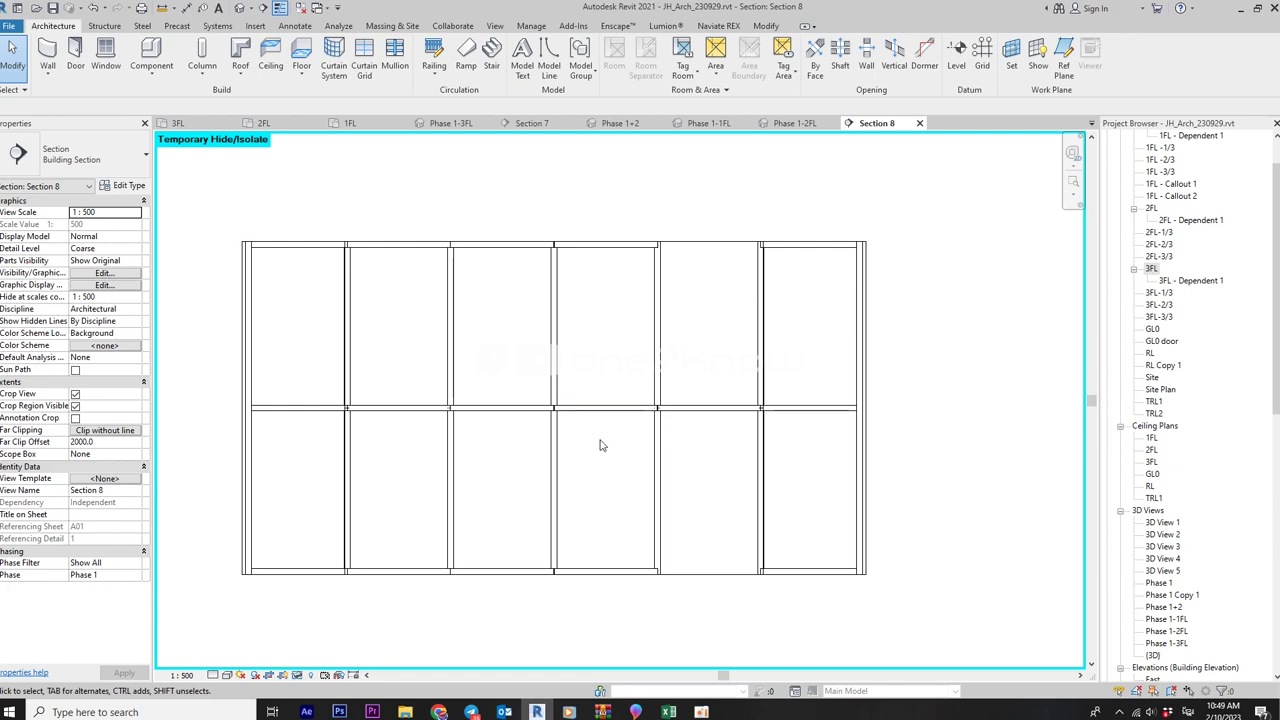
- Delete the top and bottom mullions of the third and leftmost bays
click(519, 570)
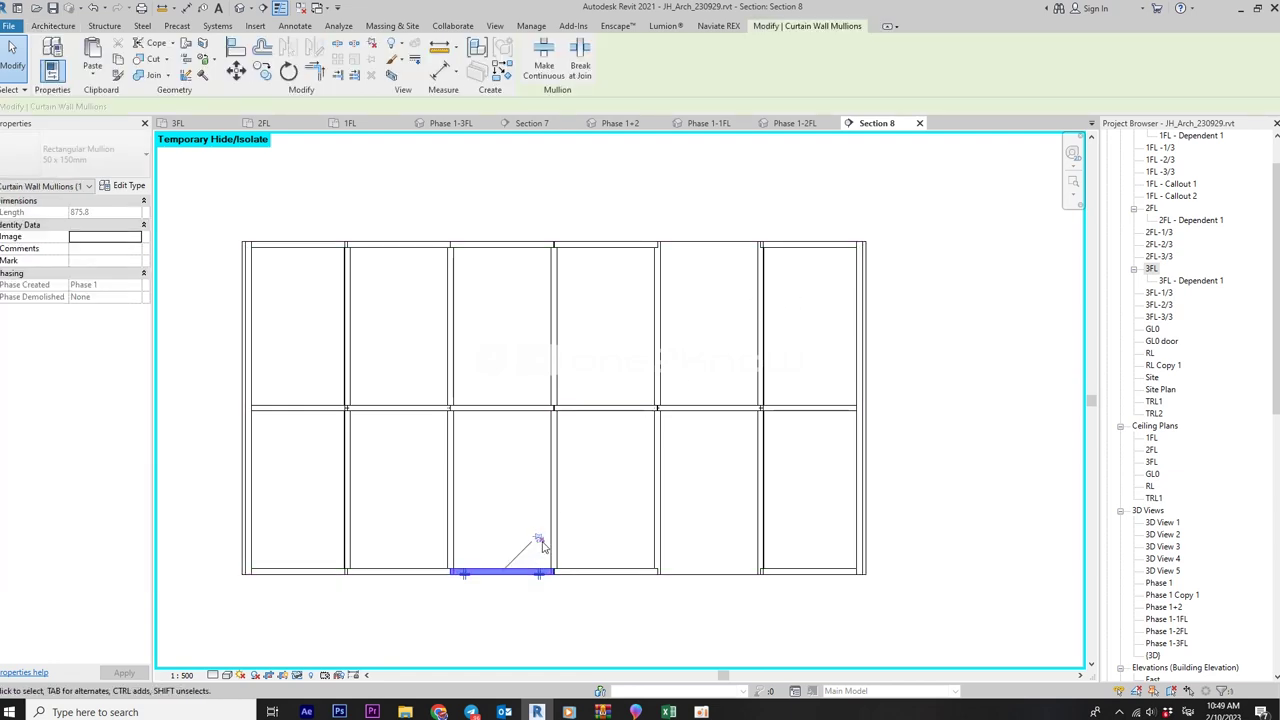
key(Delete)
click(524, 244)
key(Delete)
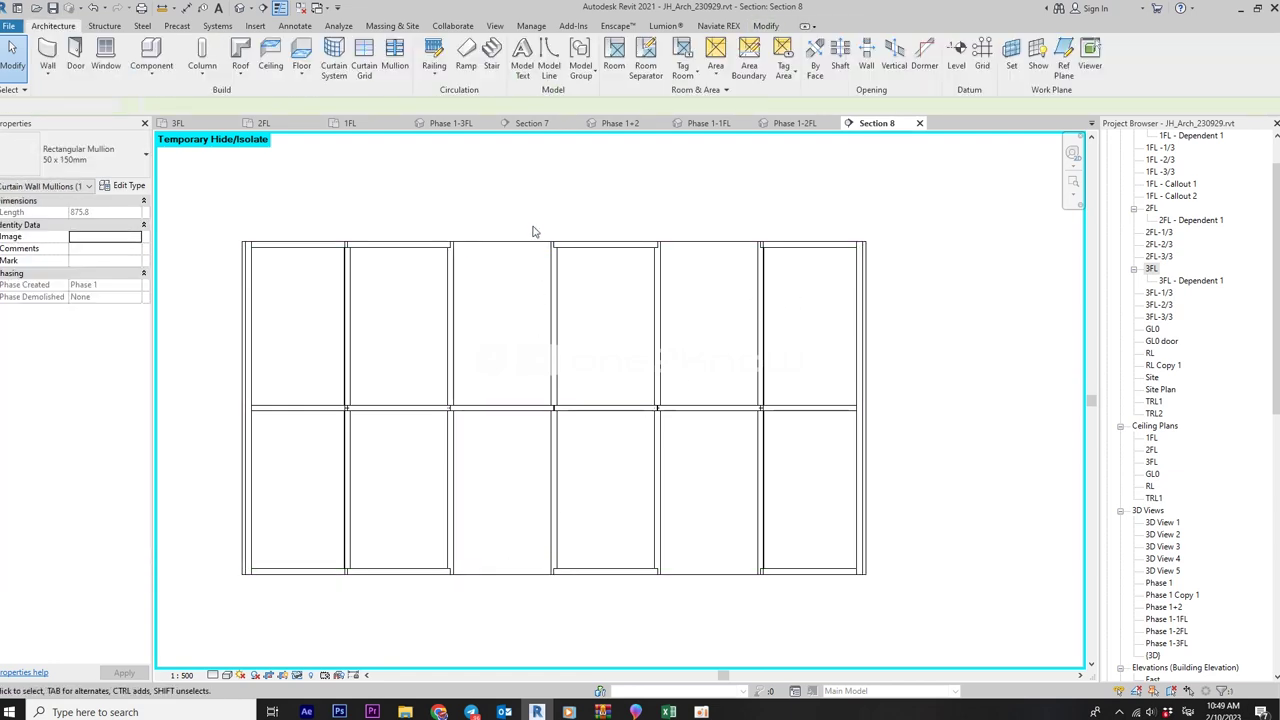
click(285, 247)
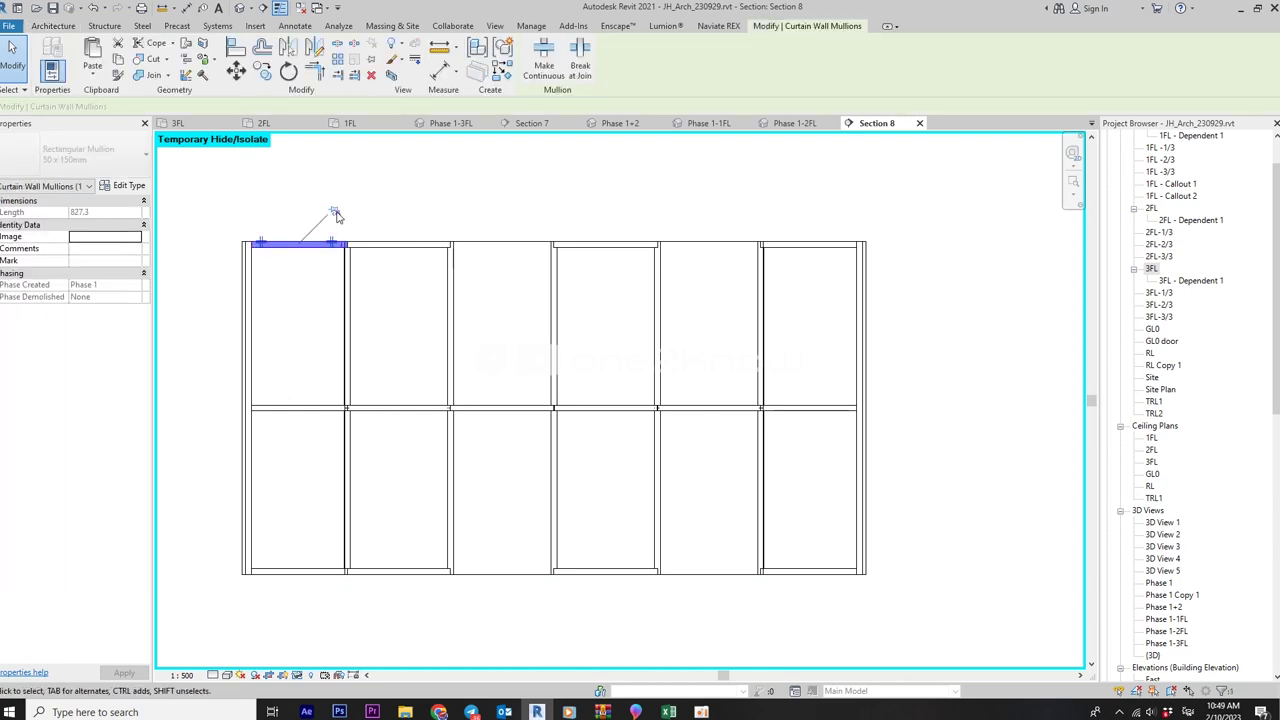
key(Delete)
click(318, 573)
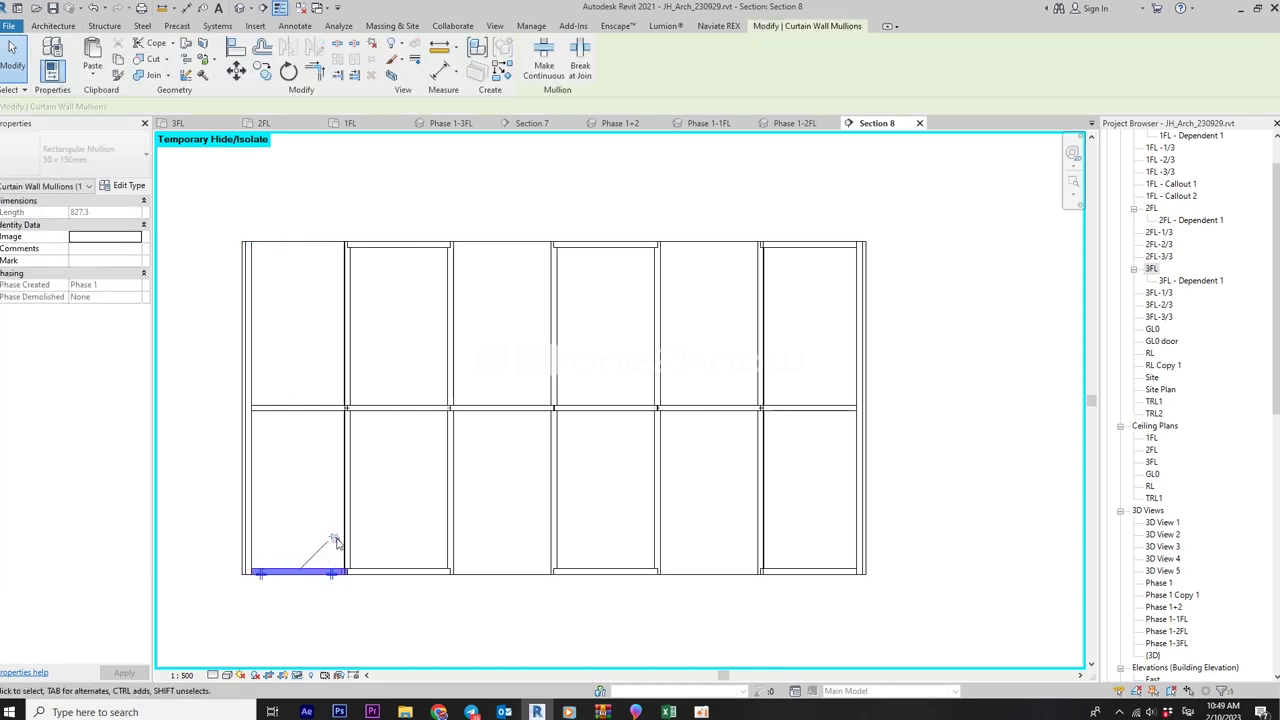
key(Delete)
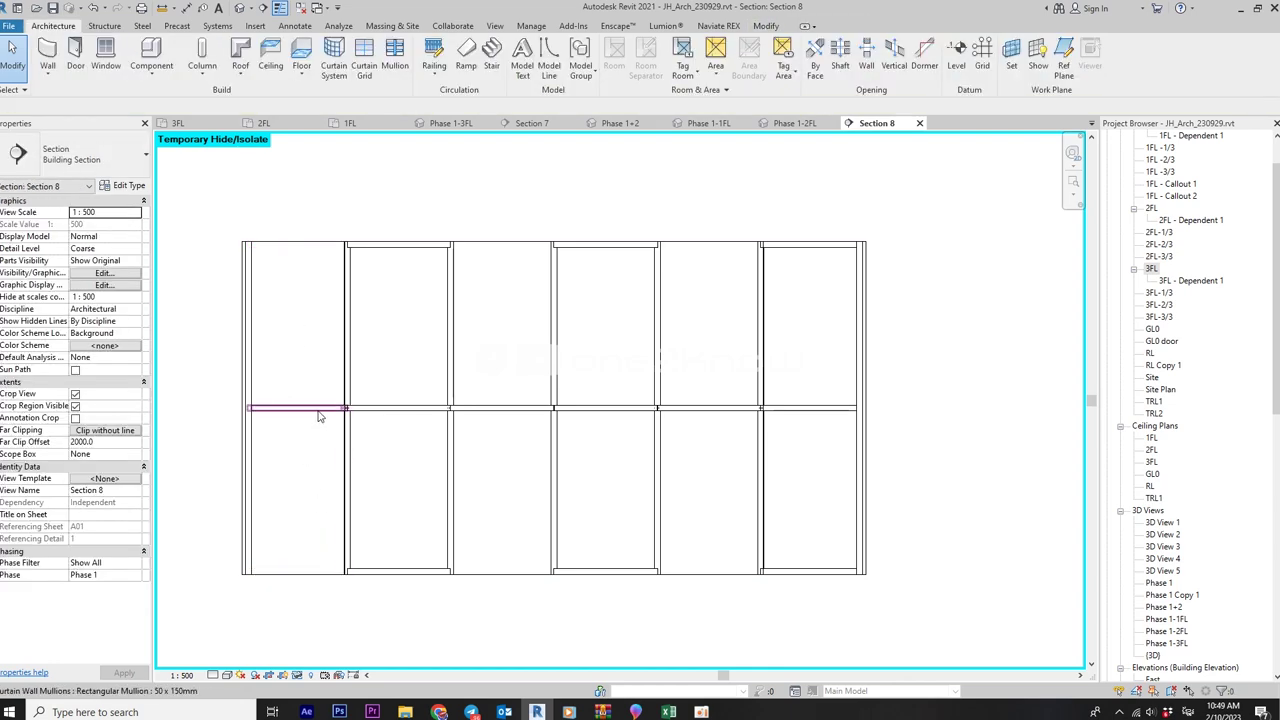
key(Tab)
key(Tab)
- Remove the middle horizontal grid line segments in bays 1, 3 and 5
click(728, 413)
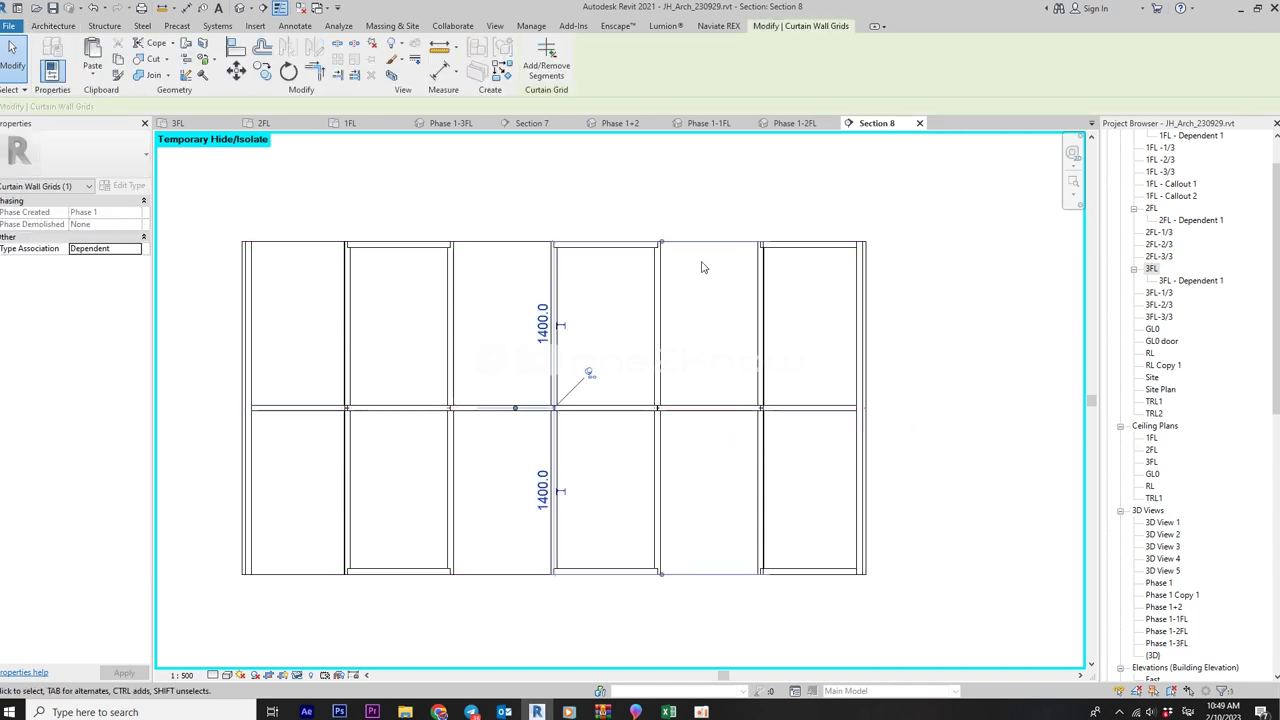
click(546, 58)
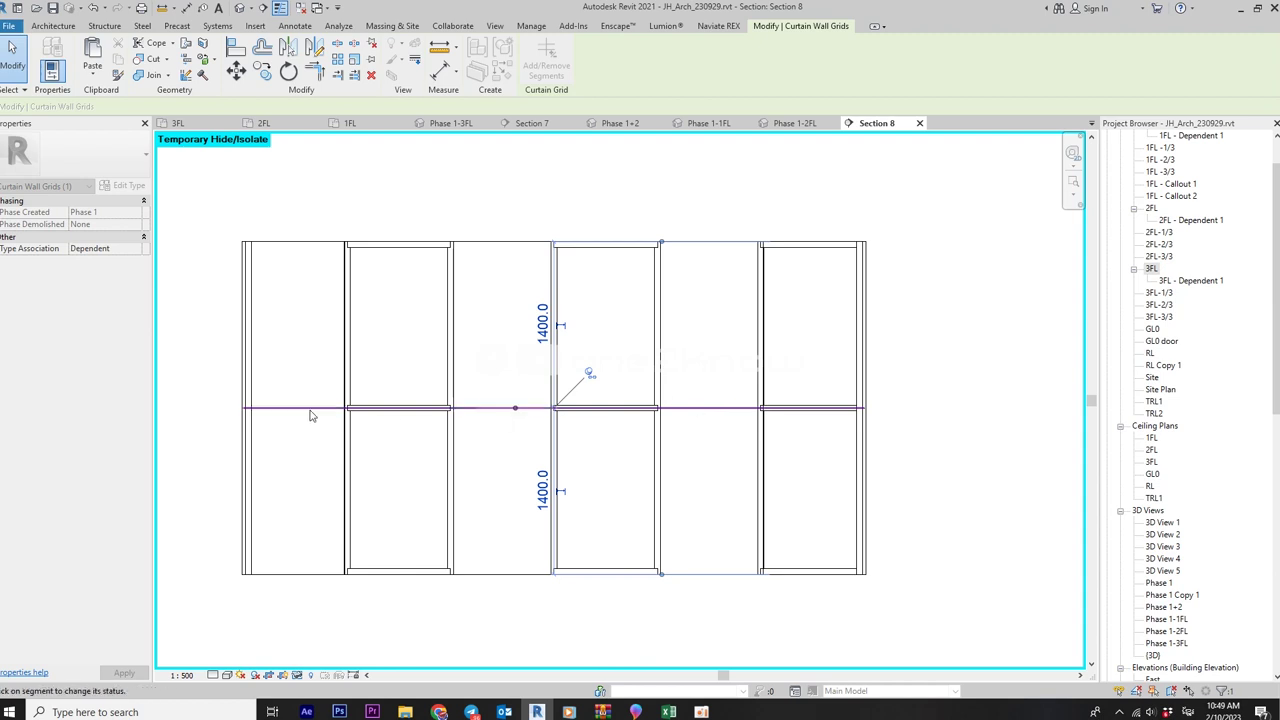
key(Escape)
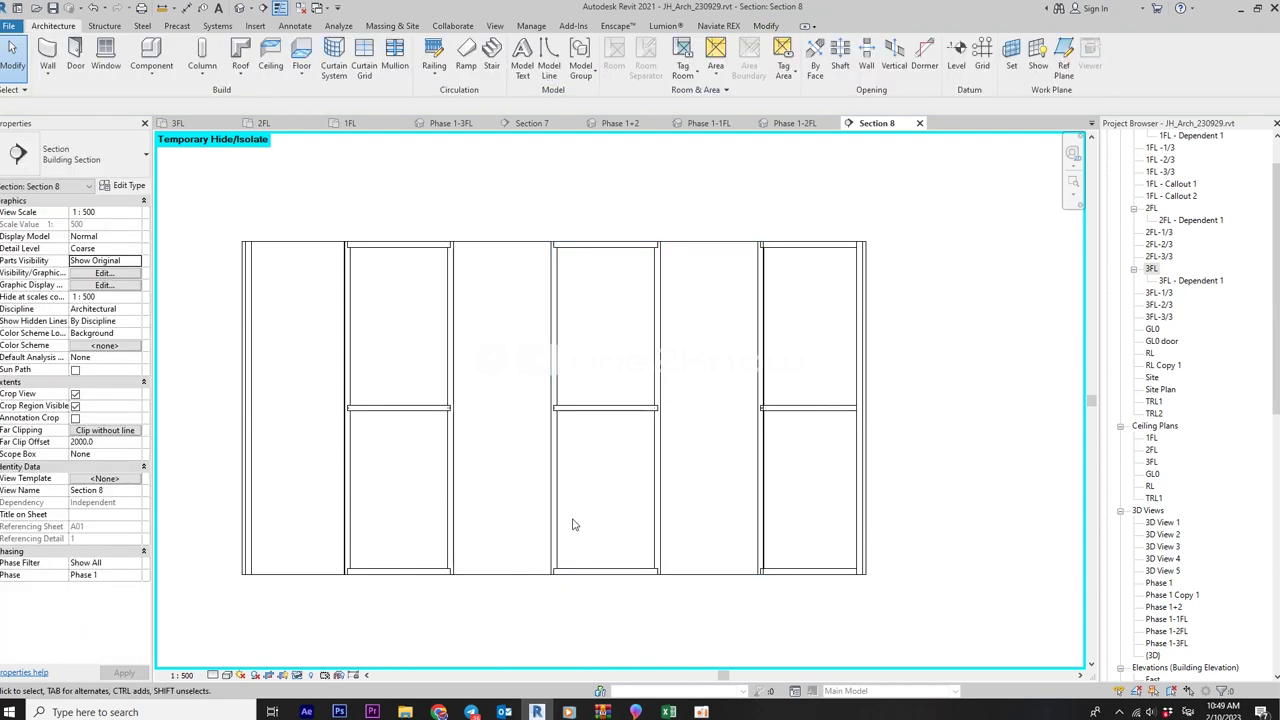
- Change the fifth and third bay panels to Basic Wall W1-14
key(Tab)
click(718, 579)
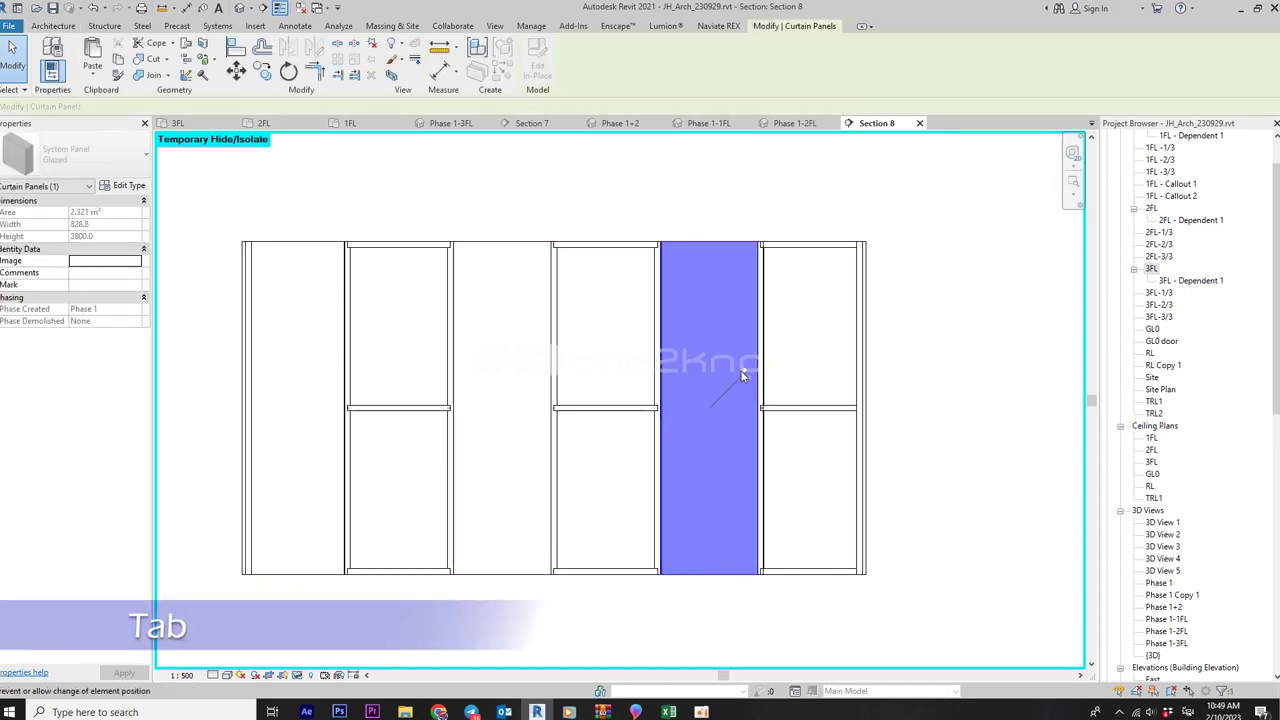
click(80, 155)
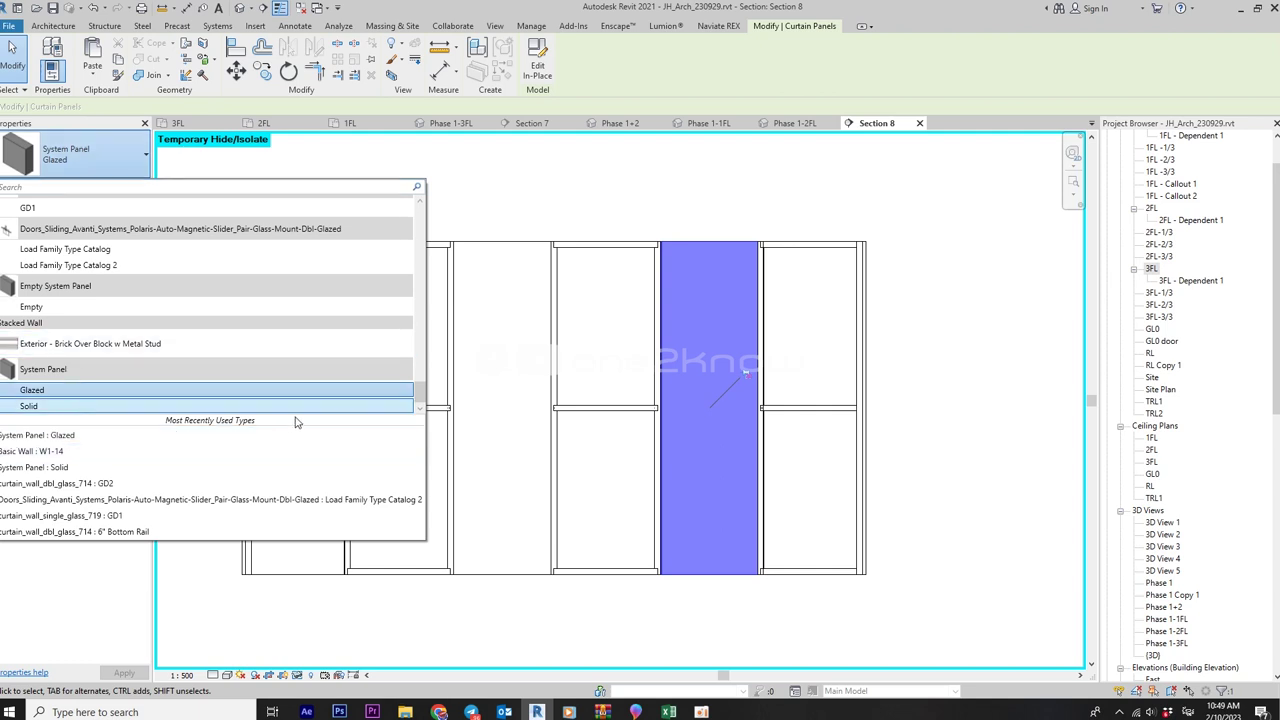
click(80, 451)
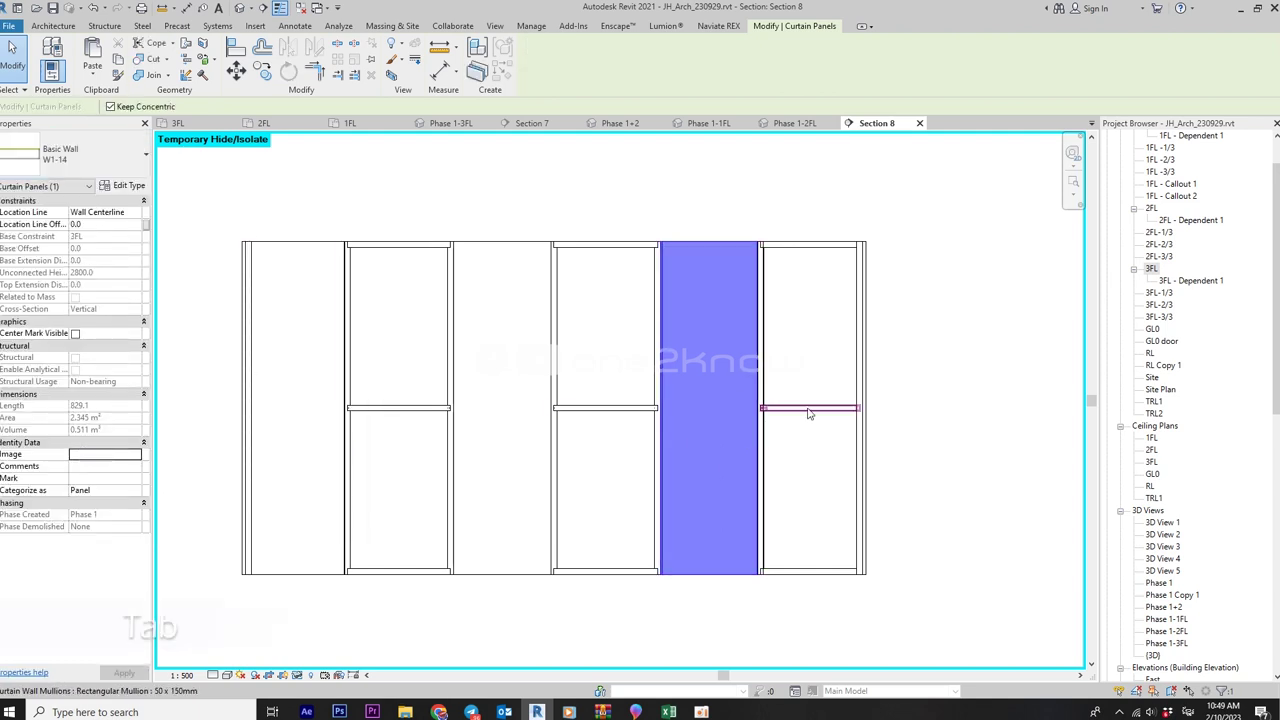
key(Tab)
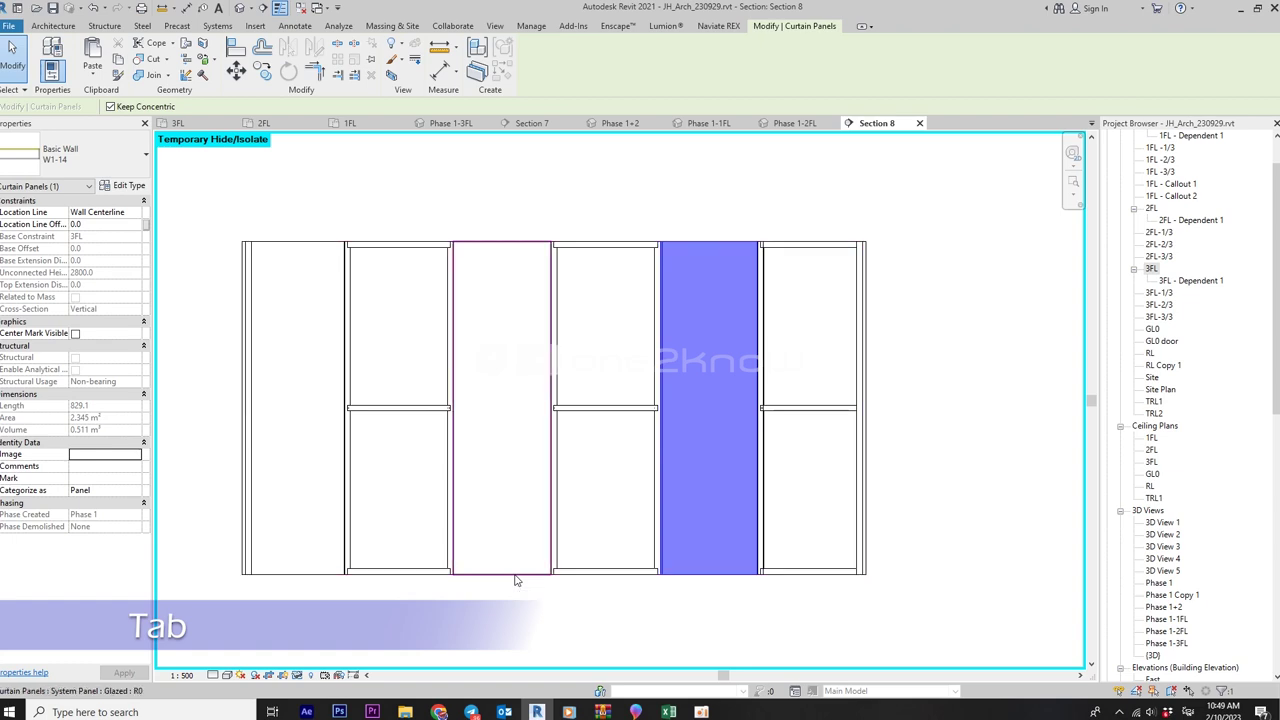
click(516, 566)
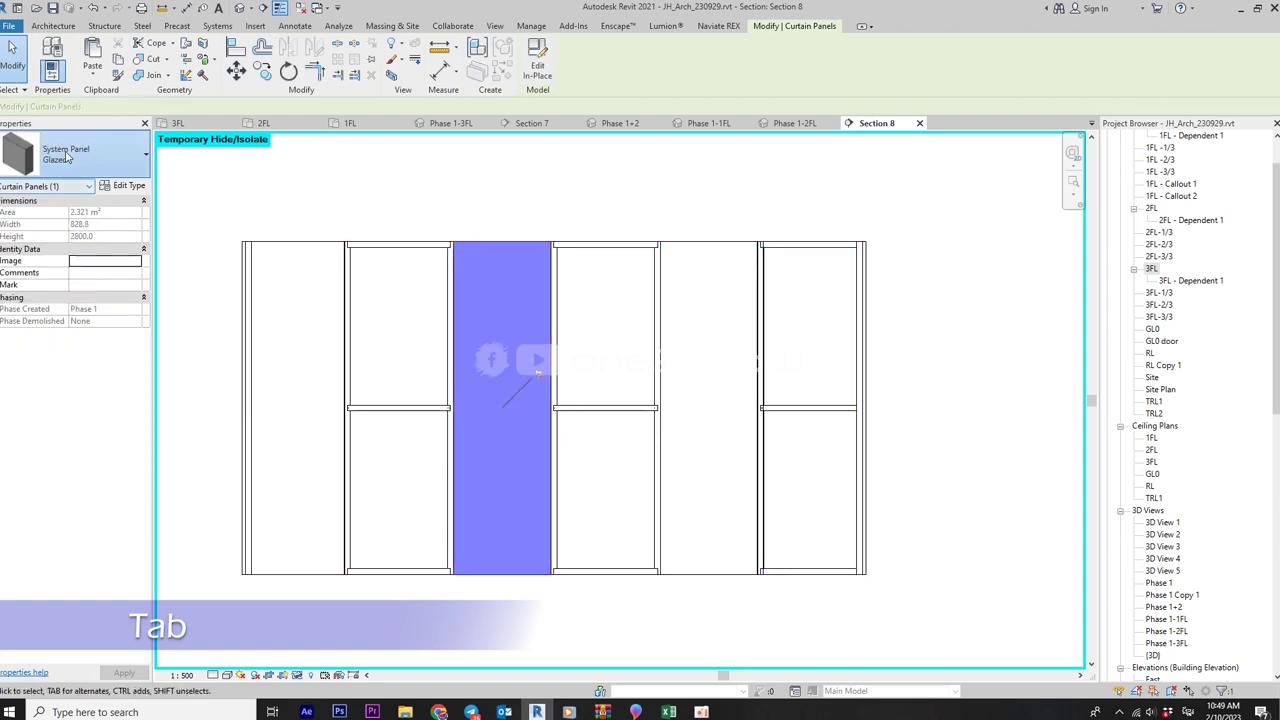
click(80, 155)
click(86, 435)
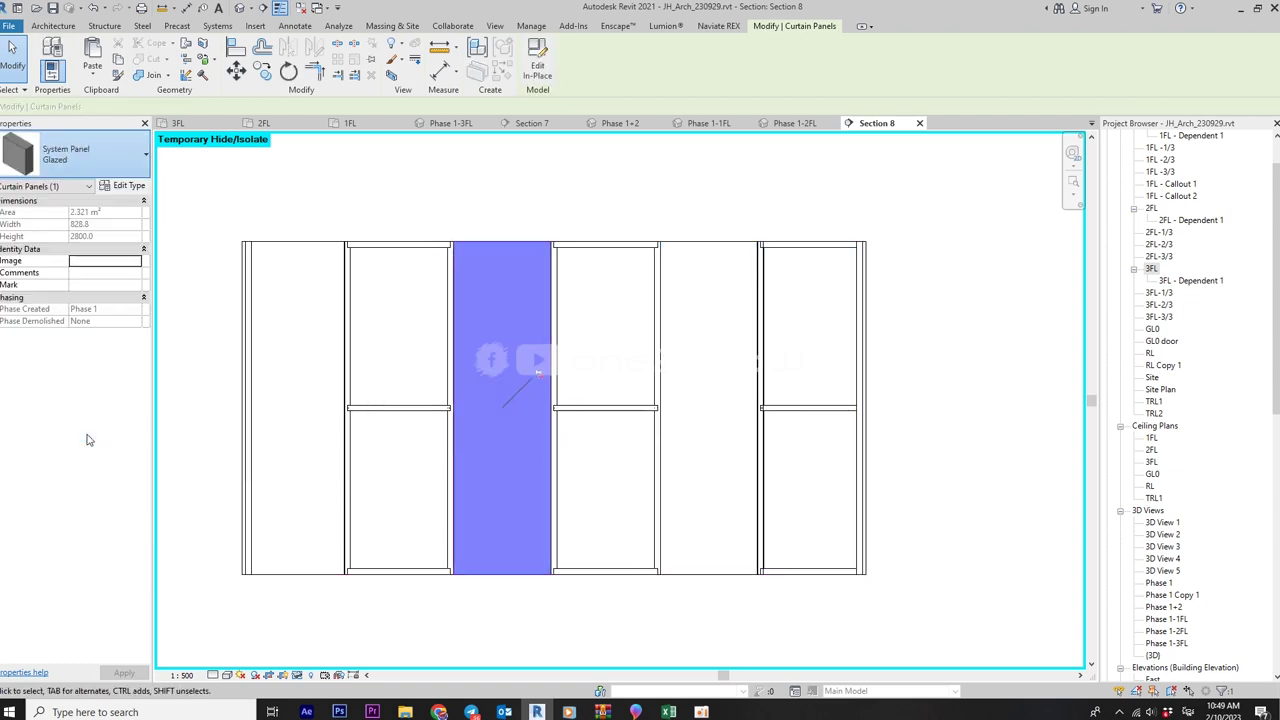
key(Escape)
- Change the leftmost bay's glazed panel to Basic Wall W1-14
key(Tab)
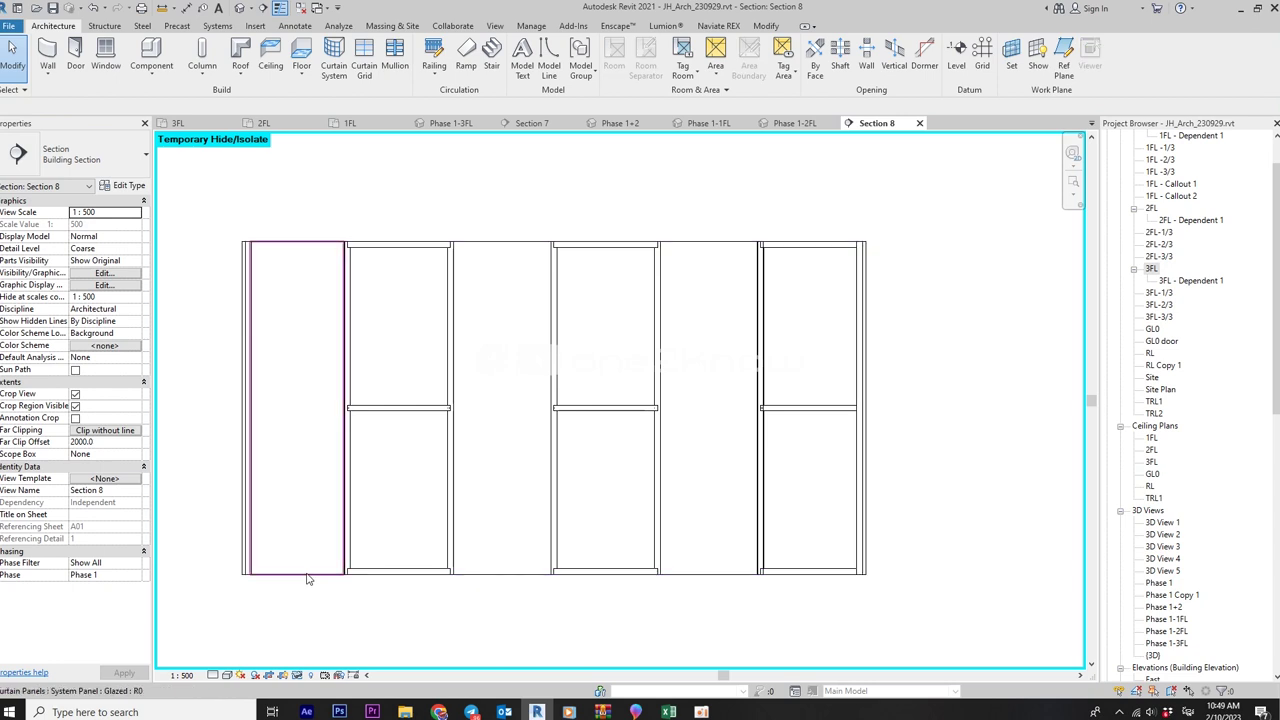
click(308, 578)
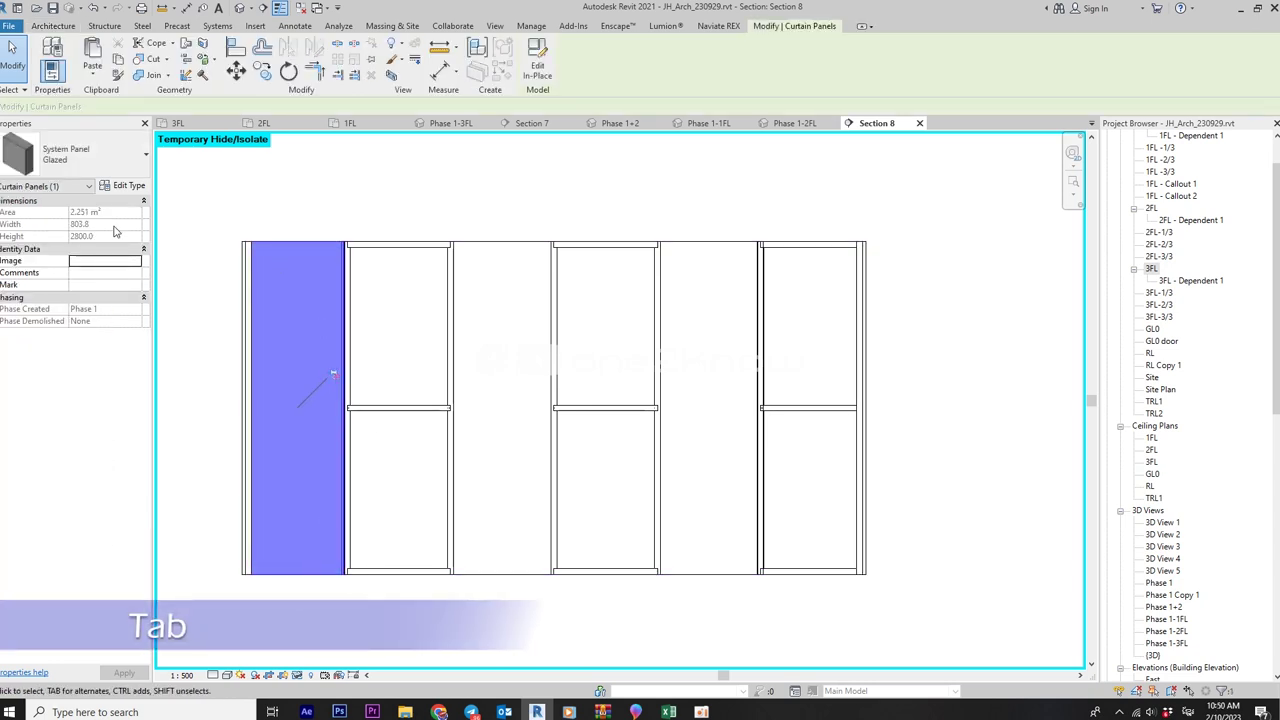
click(72, 153)
click(86, 440)
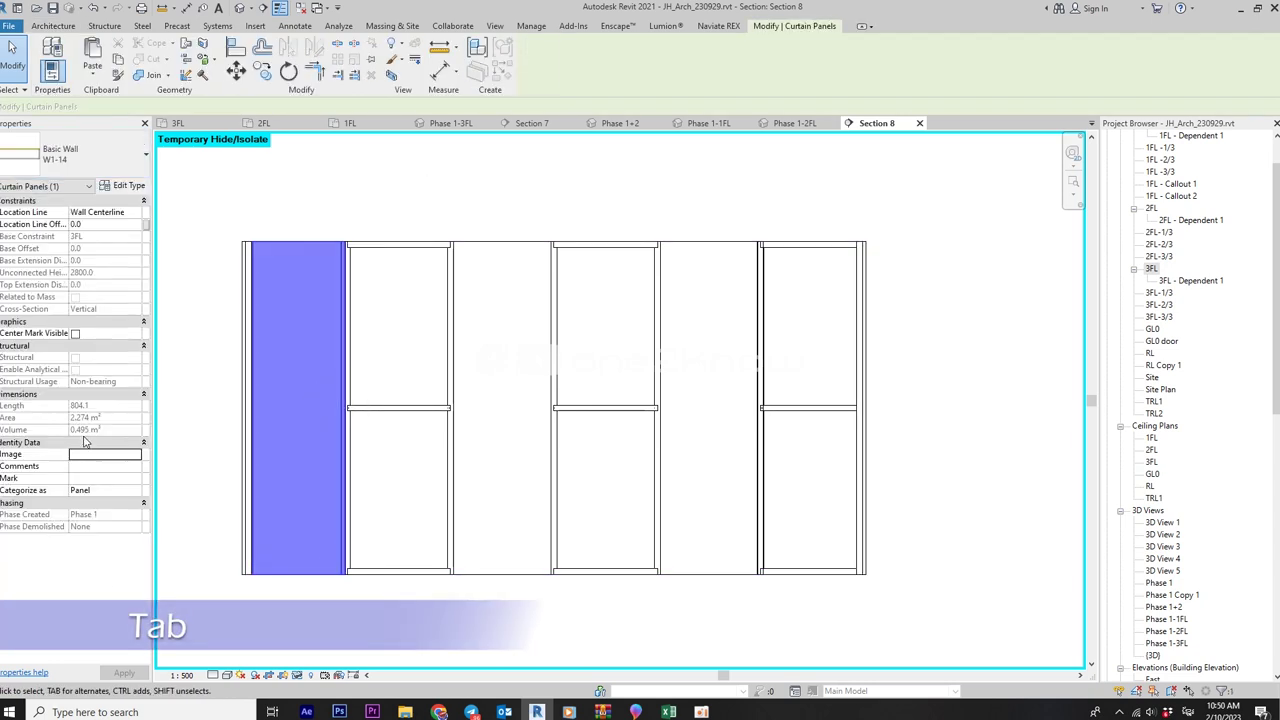
key(Escape)
- Reset Temporary Hide/Isolate so Section 8 shows the stairs and grids again
scroll(710, 278, down, 2)
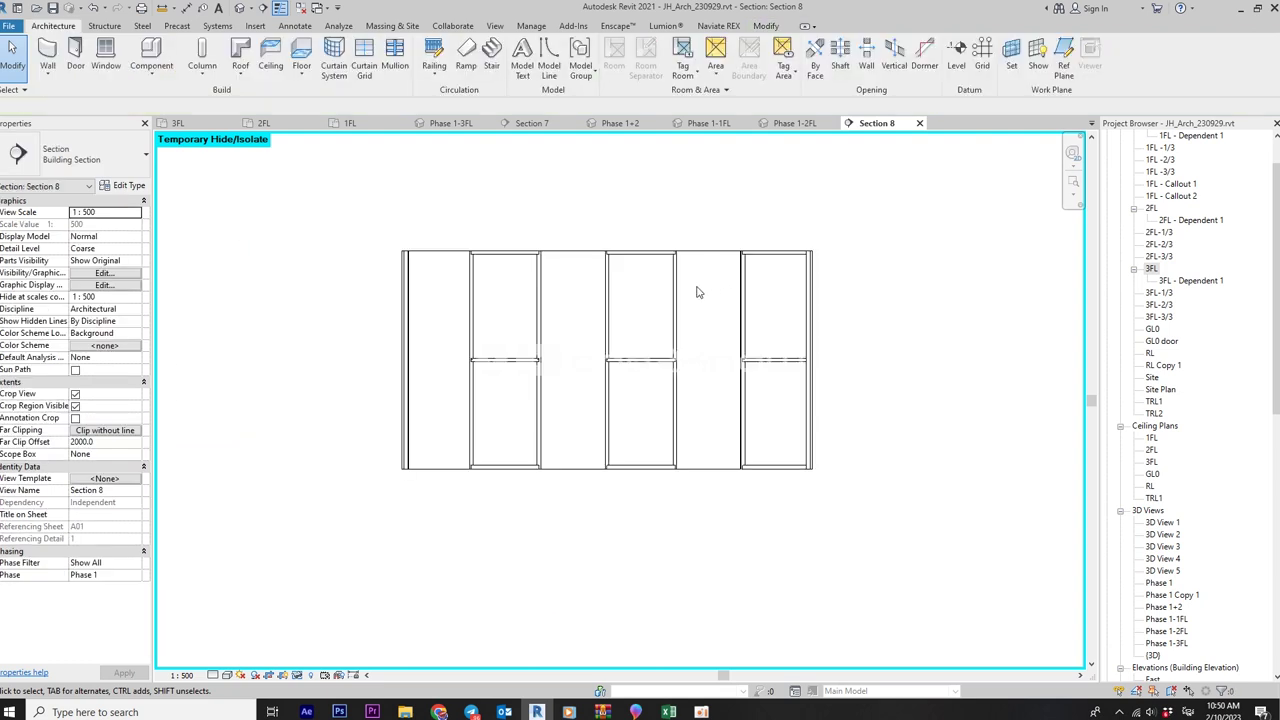
click(296, 676)
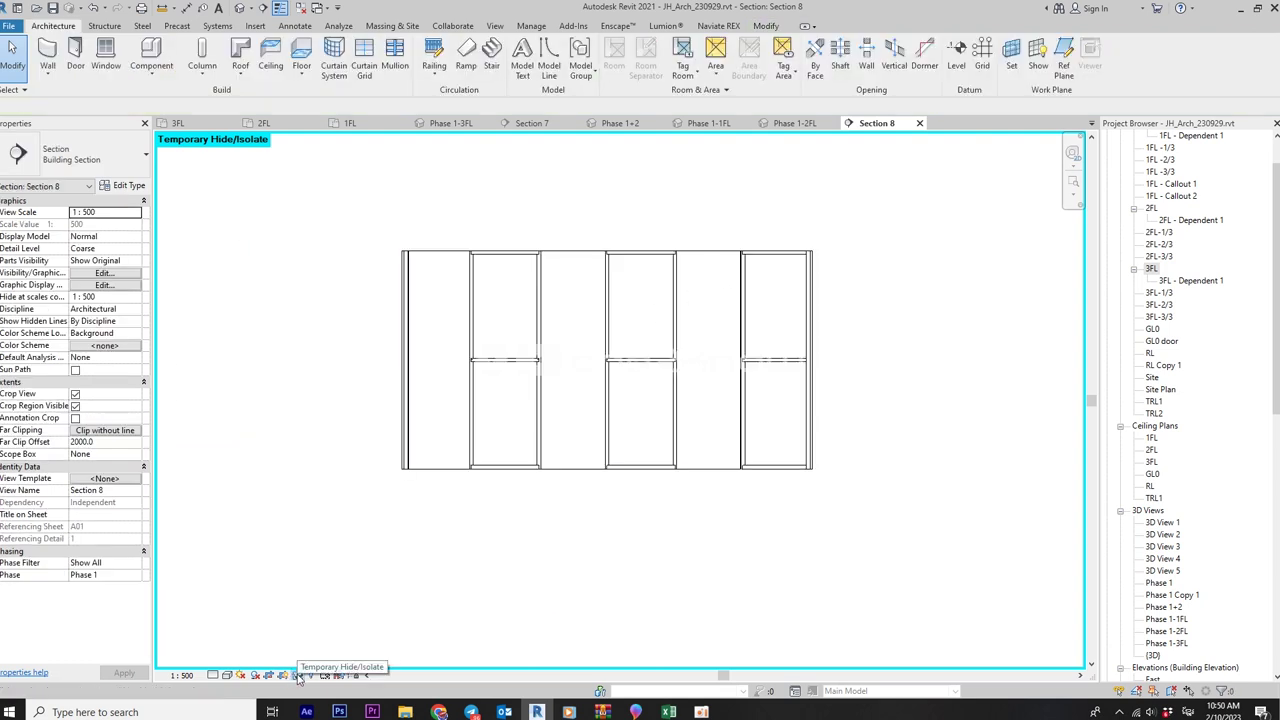
click(326, 661)
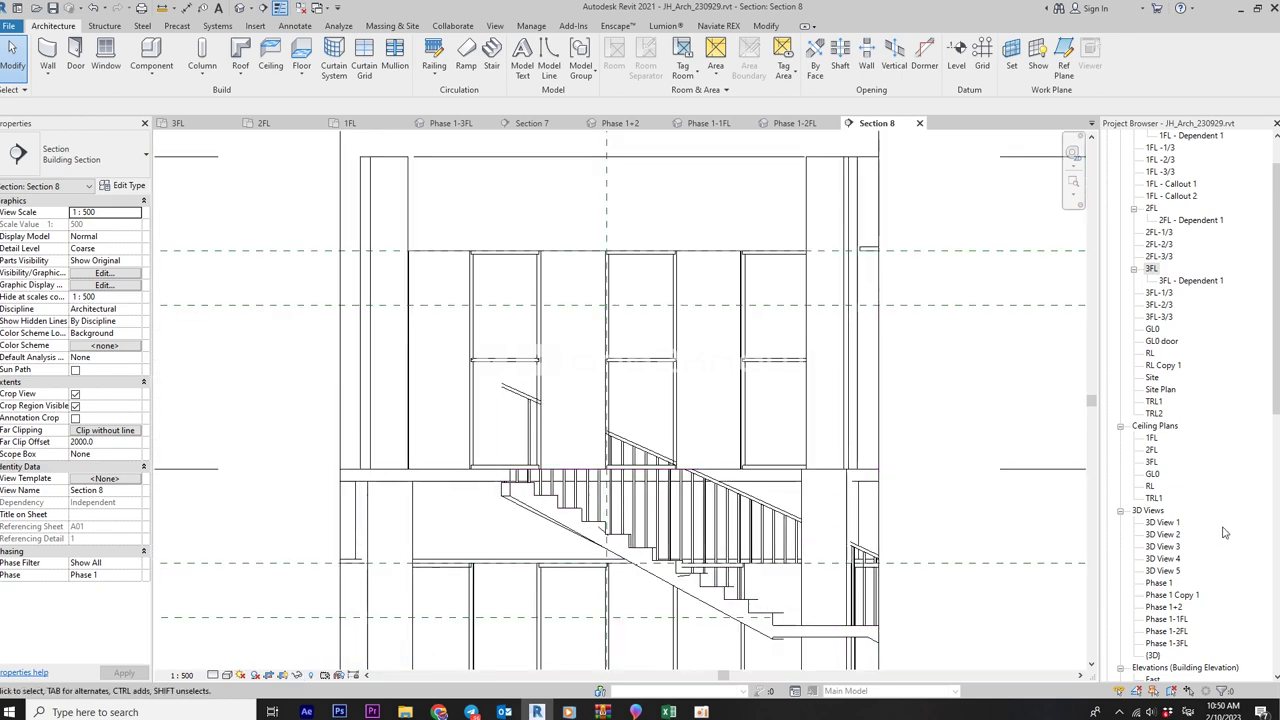
scroll(1223, 533, down, 1)
scroll(827, 517, down, 2)
- Open the Phase 1-3FL 3D view and orbit around the atrium's curved walls and stairs
click(1178, 596)
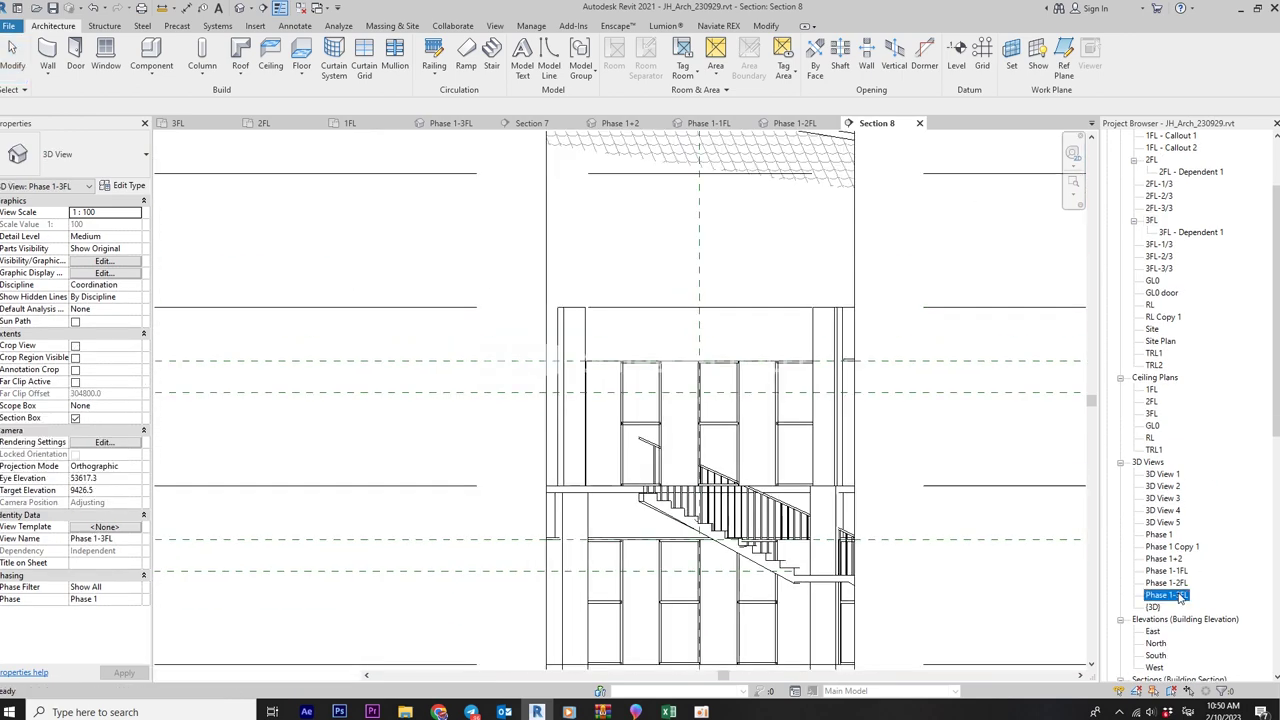
double_click(1178, 596)
scroll(704, 345, up, 2)
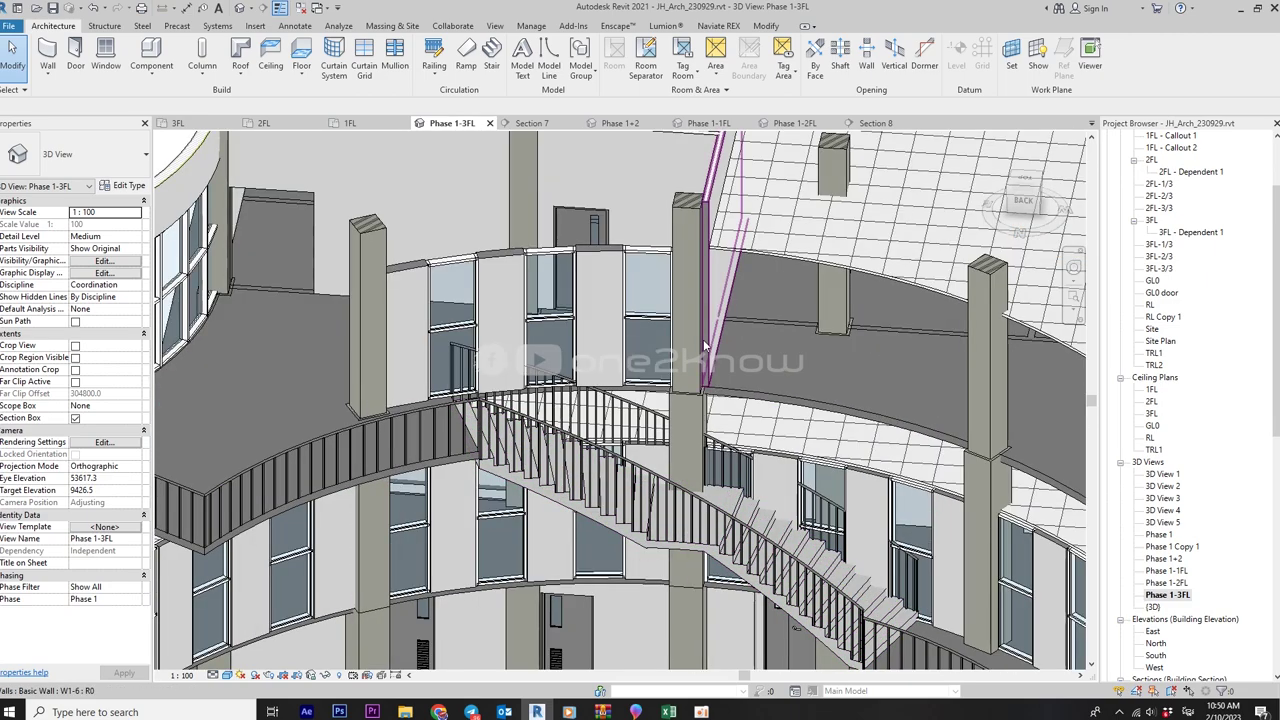
shift+middle_drag(704, 345, 707, 482)
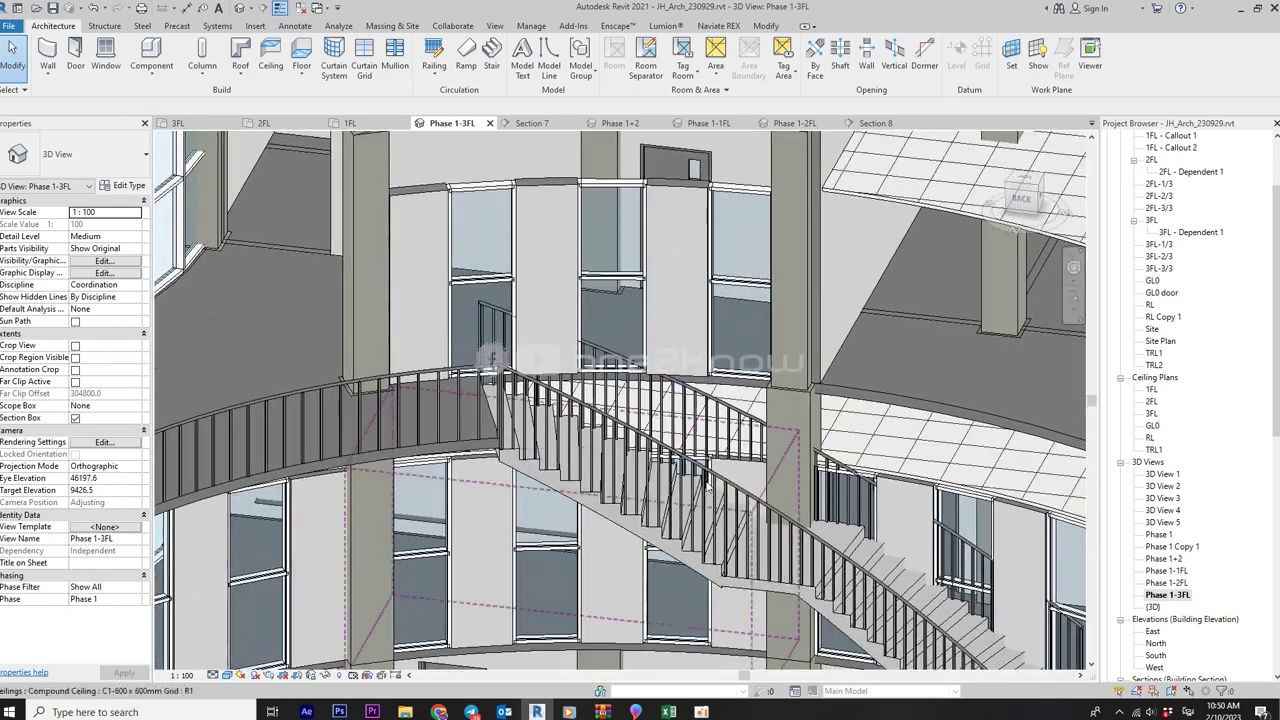
scroll(707, 485, down, 1)
scroll(690, 420, down, 1)
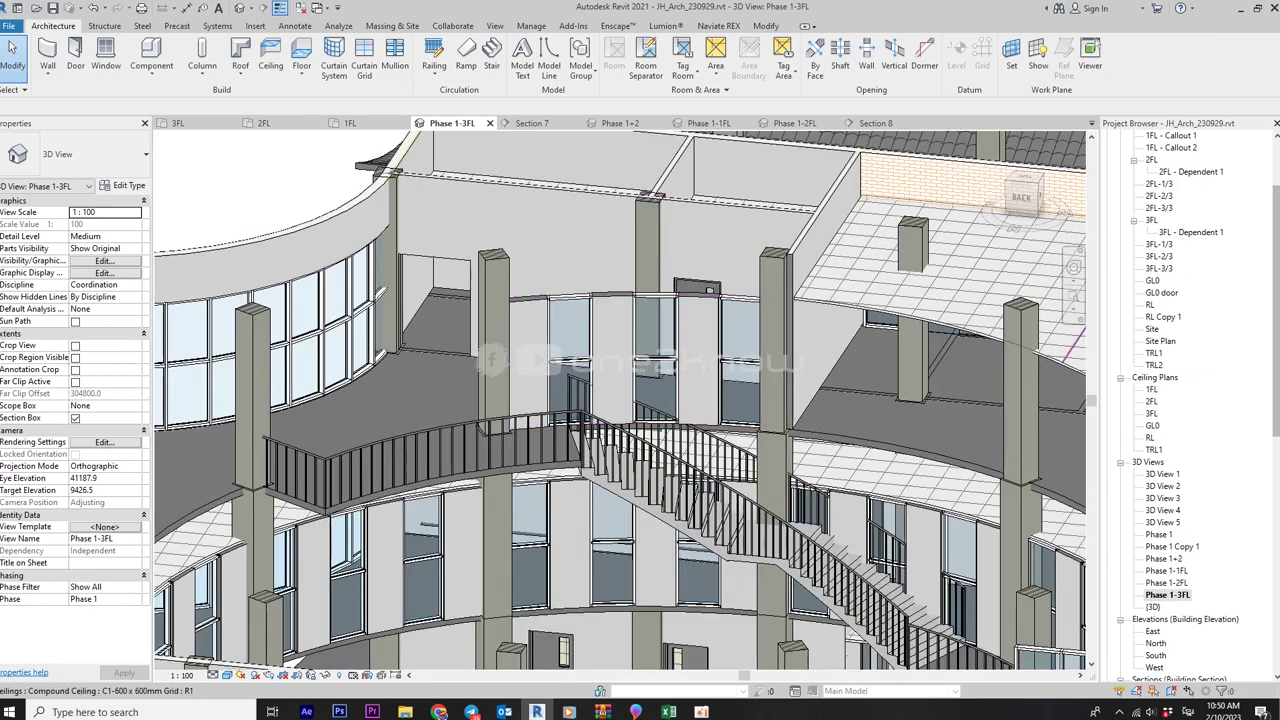
- In the 3FL plan, select the curved ACW2 curtain wall and start a radial array of 12
double_click(1153, 222)
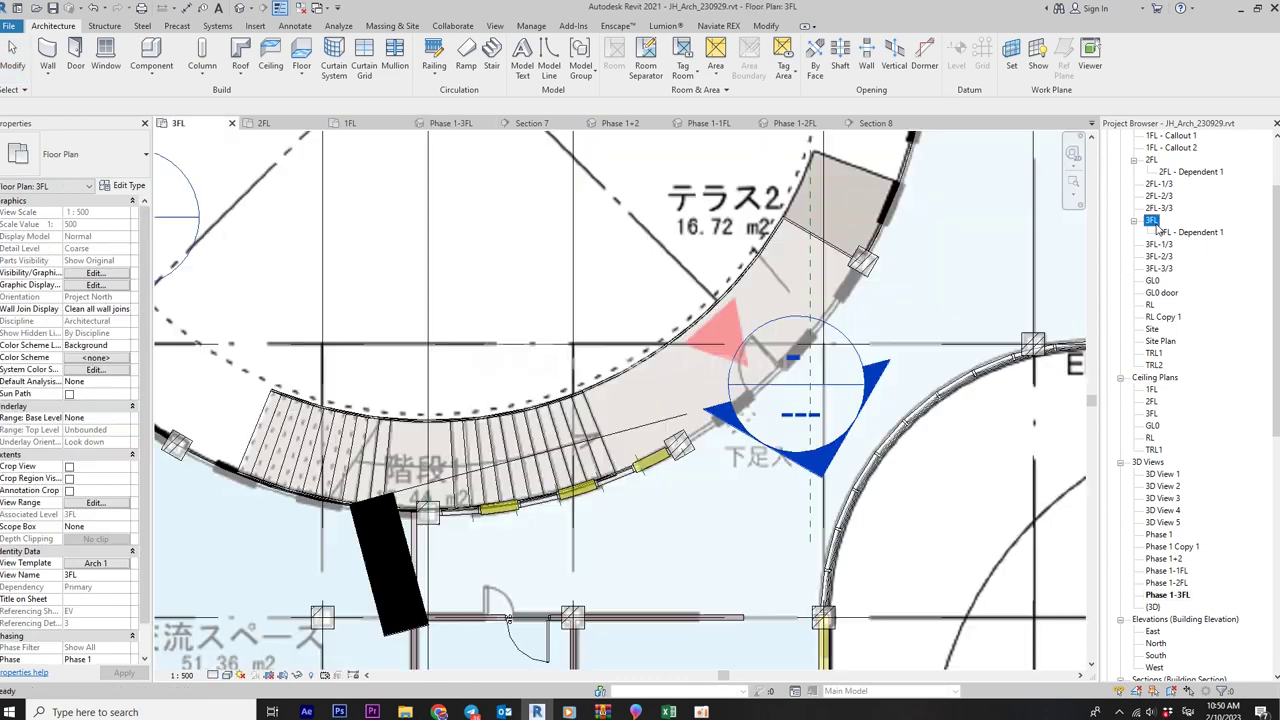
click(588, 497)
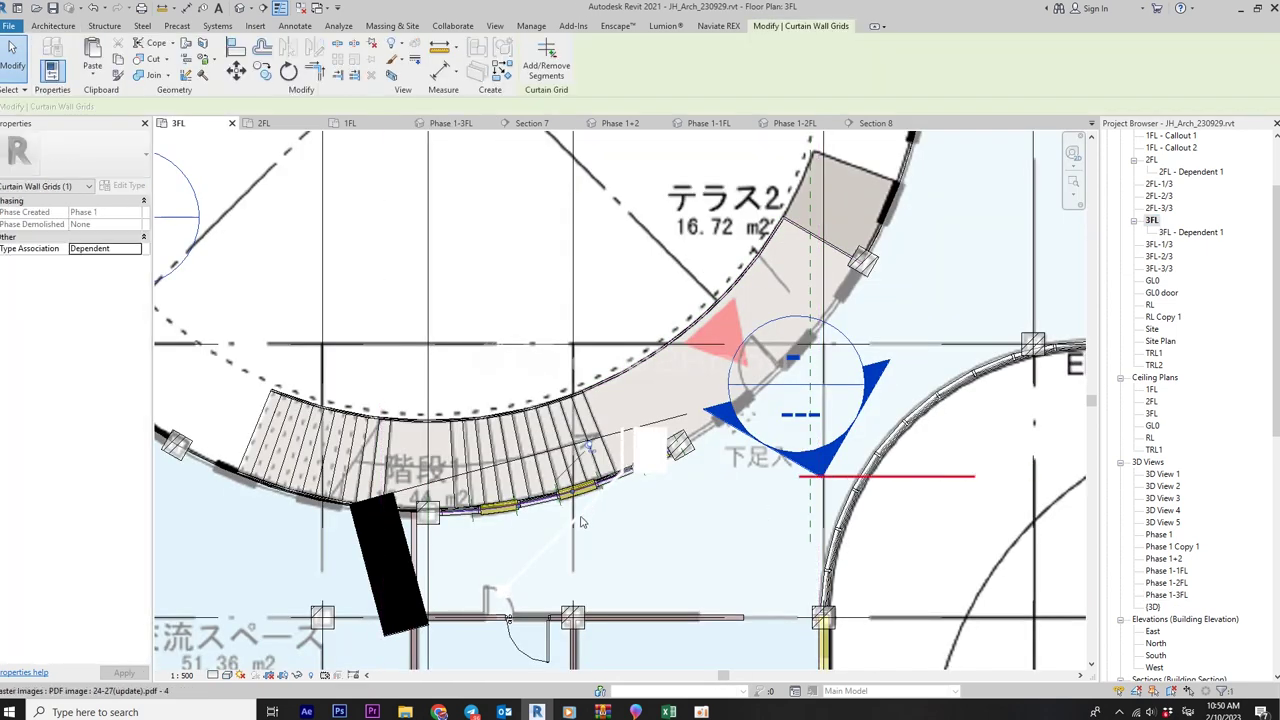
scroll(590, 510, up, 2)
scroll(630, 512, up, 1)
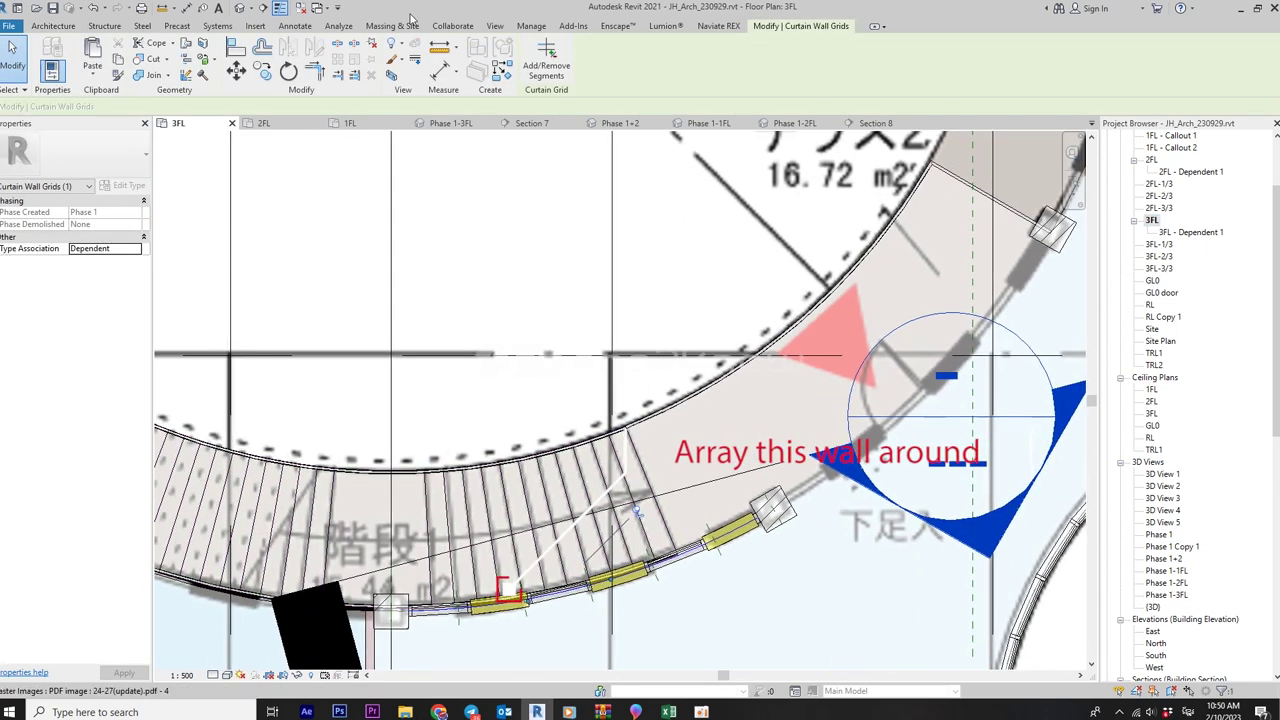
key(Escape)
click(628, 579)
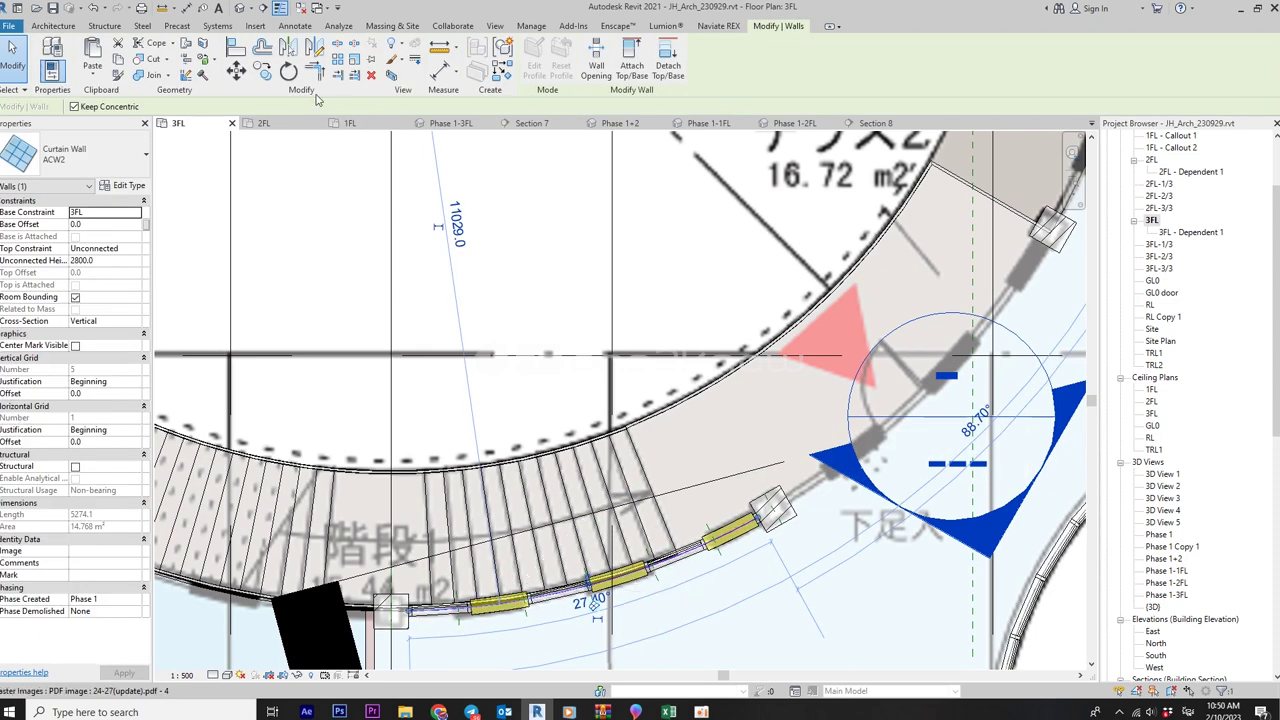
click(338, 59)
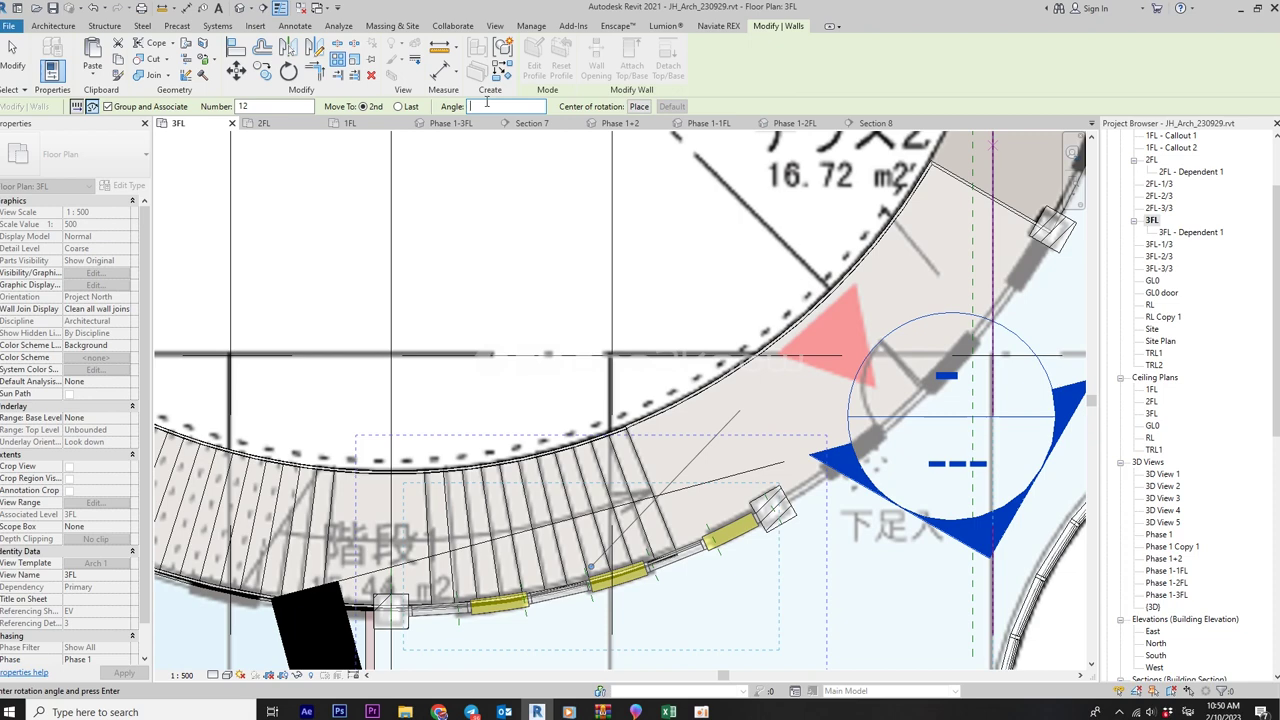
- Place the radial array centre at the atrium and pick the angle's start and end points
scroll(620, 420, down, 1)
scroll(620, 420, down, 1)
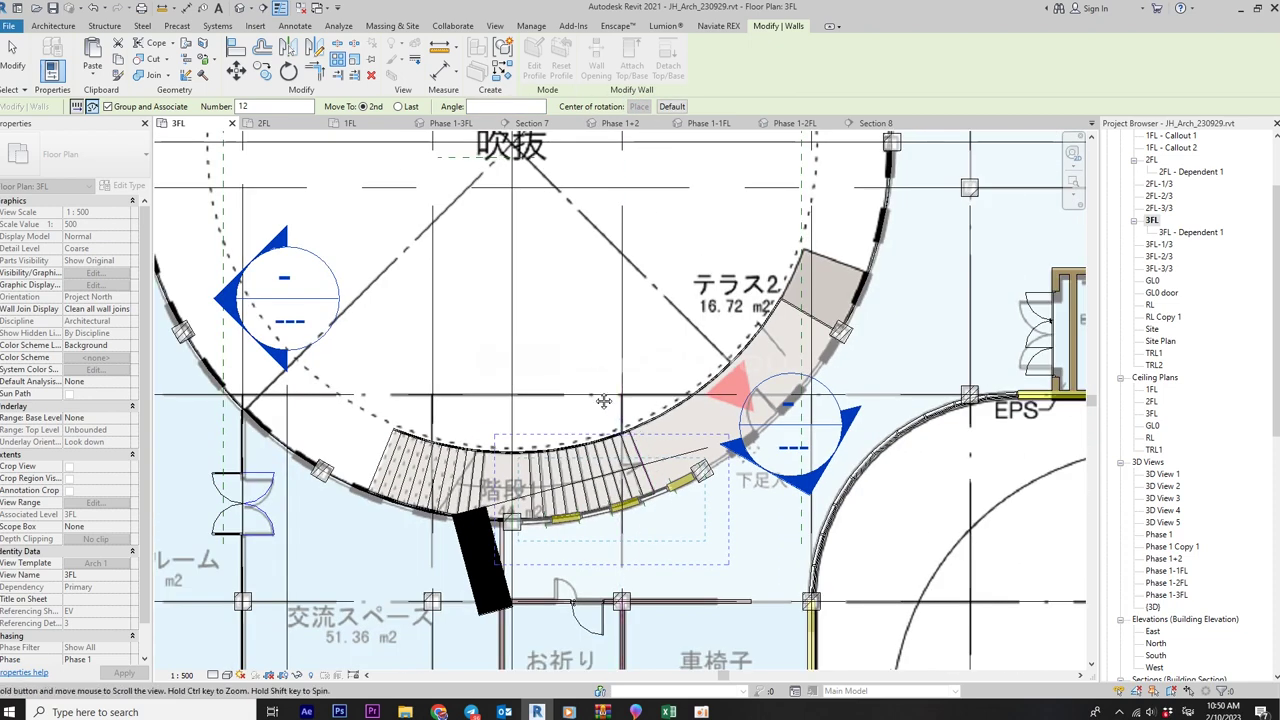
middle_drag(512, 150, 508, 200)
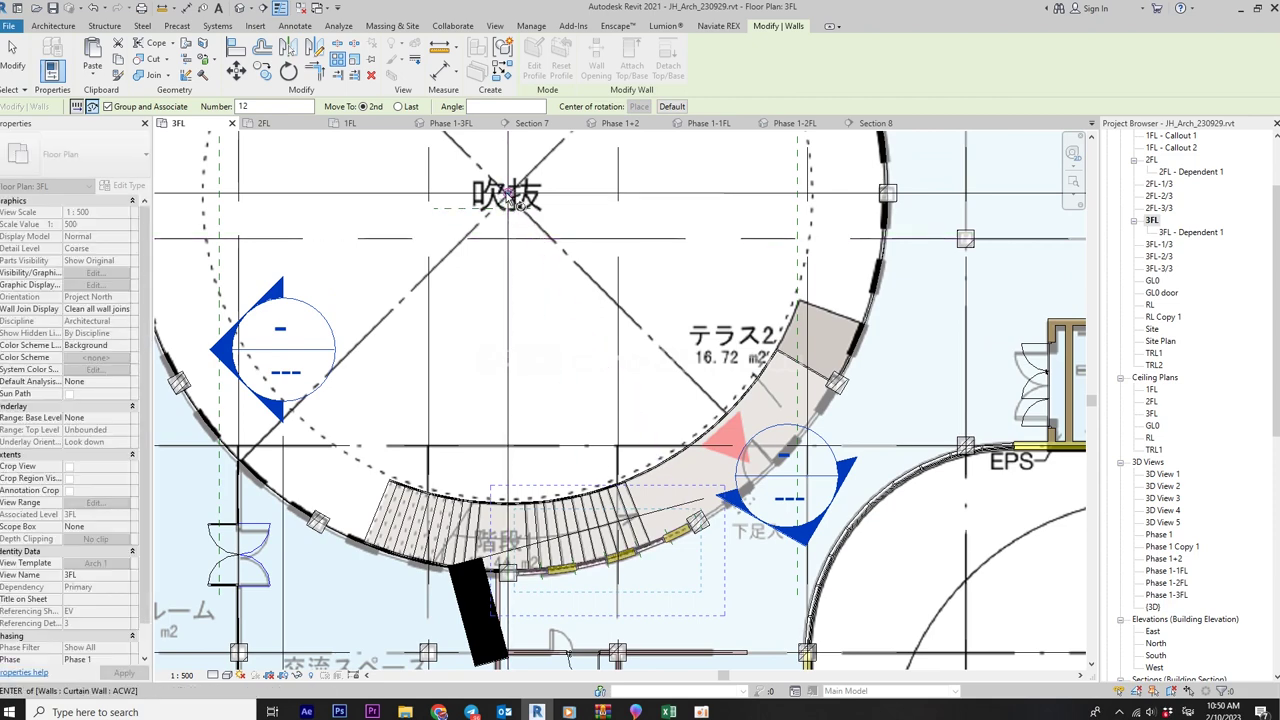
scroll(498, 588, up, 1)
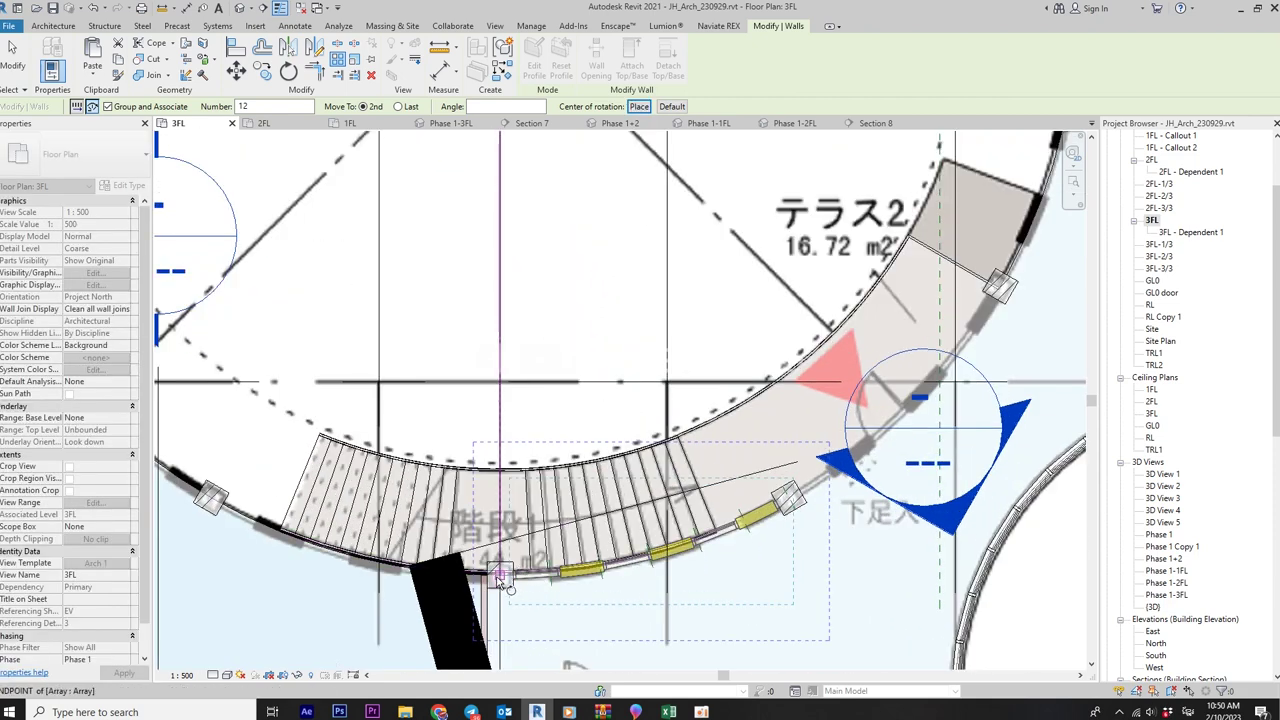
click(500, 578)
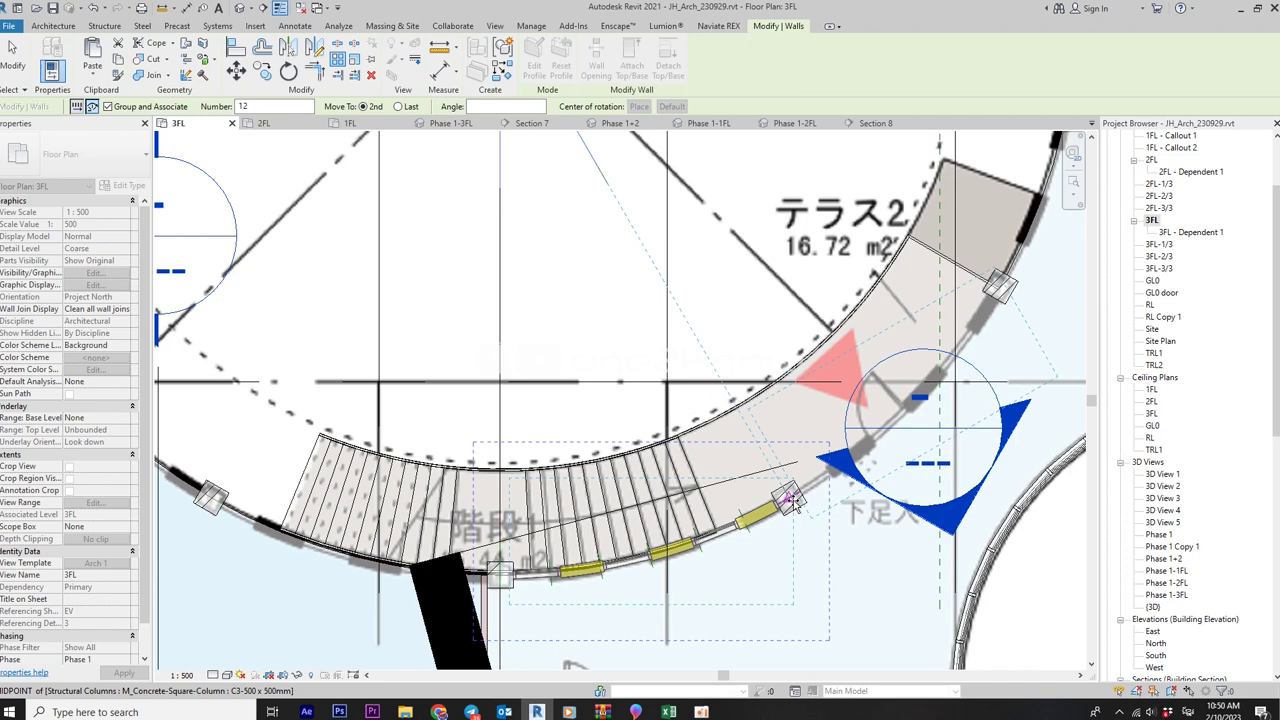
scroll(790, 498, up, 1)
scroll(786, 496, up, 1)
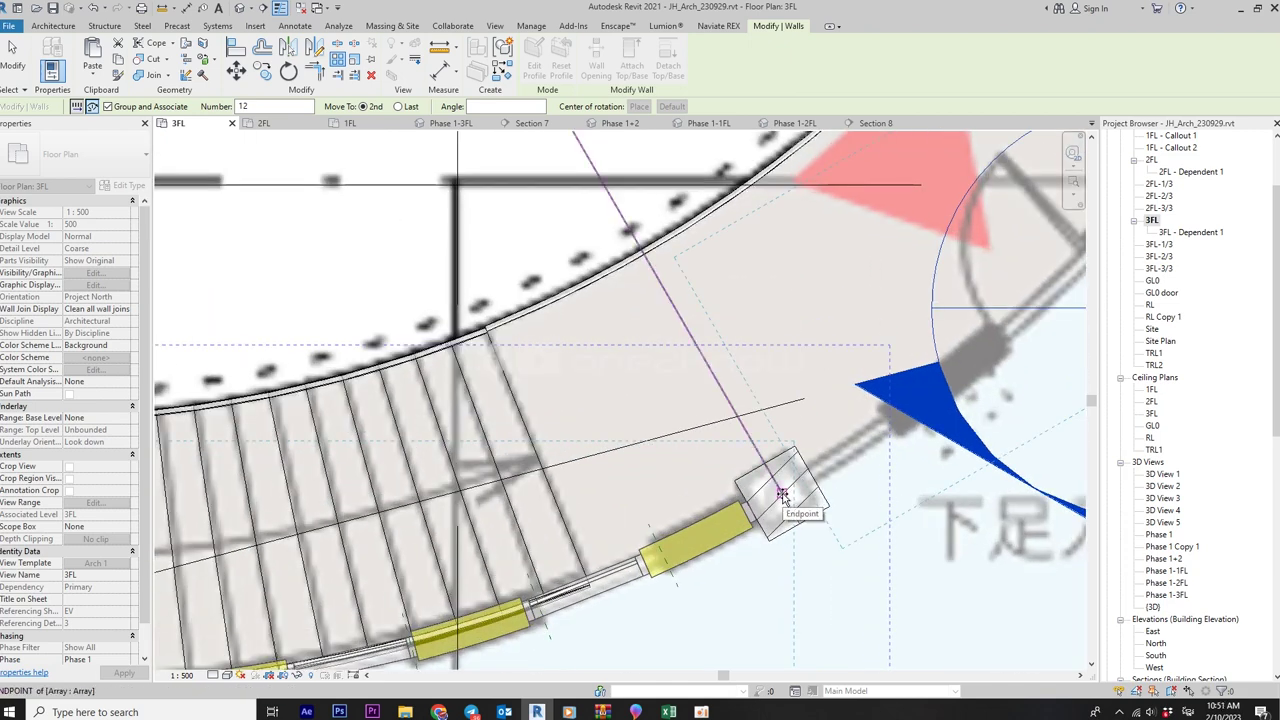
click(783, 494)
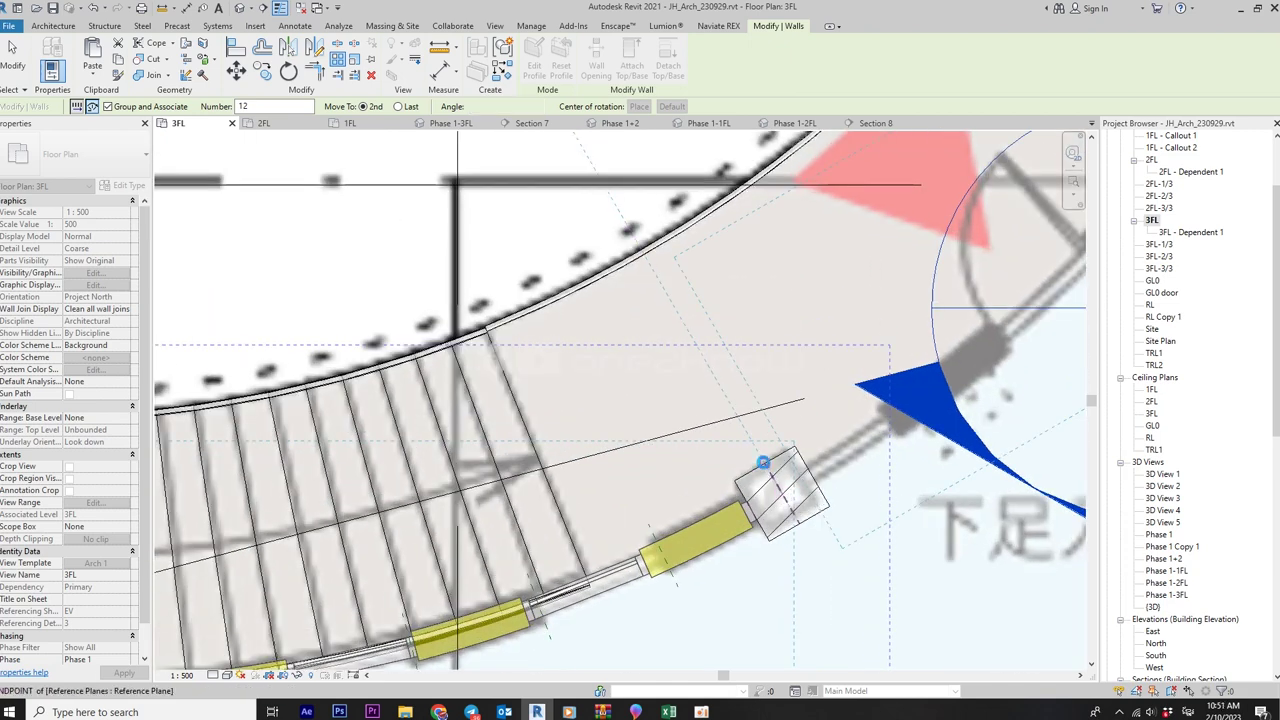
click(764, 465)
- Pan and zoom the plan to review the arrayed segments around the void
scroll(766, 480, down, 2)
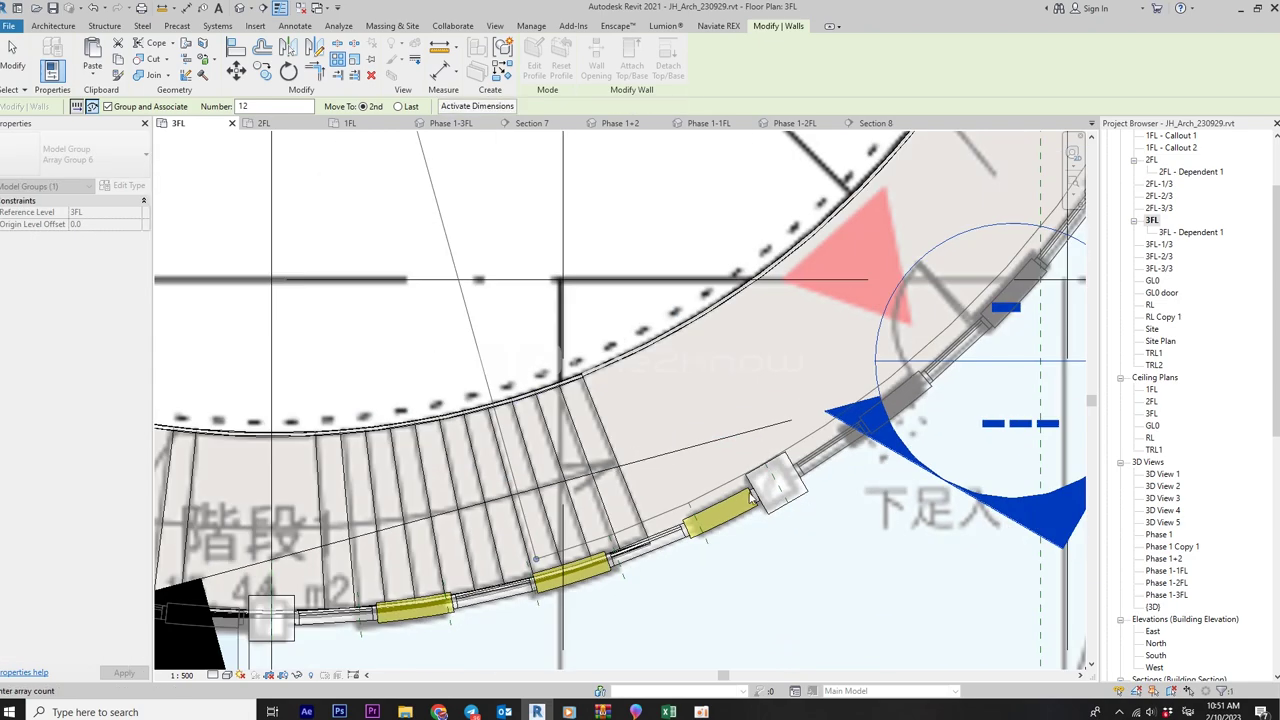
scroll(766, 480, down, 2)
scroll(520, 535, up, 2)
scroll(600, 543, up, 1)
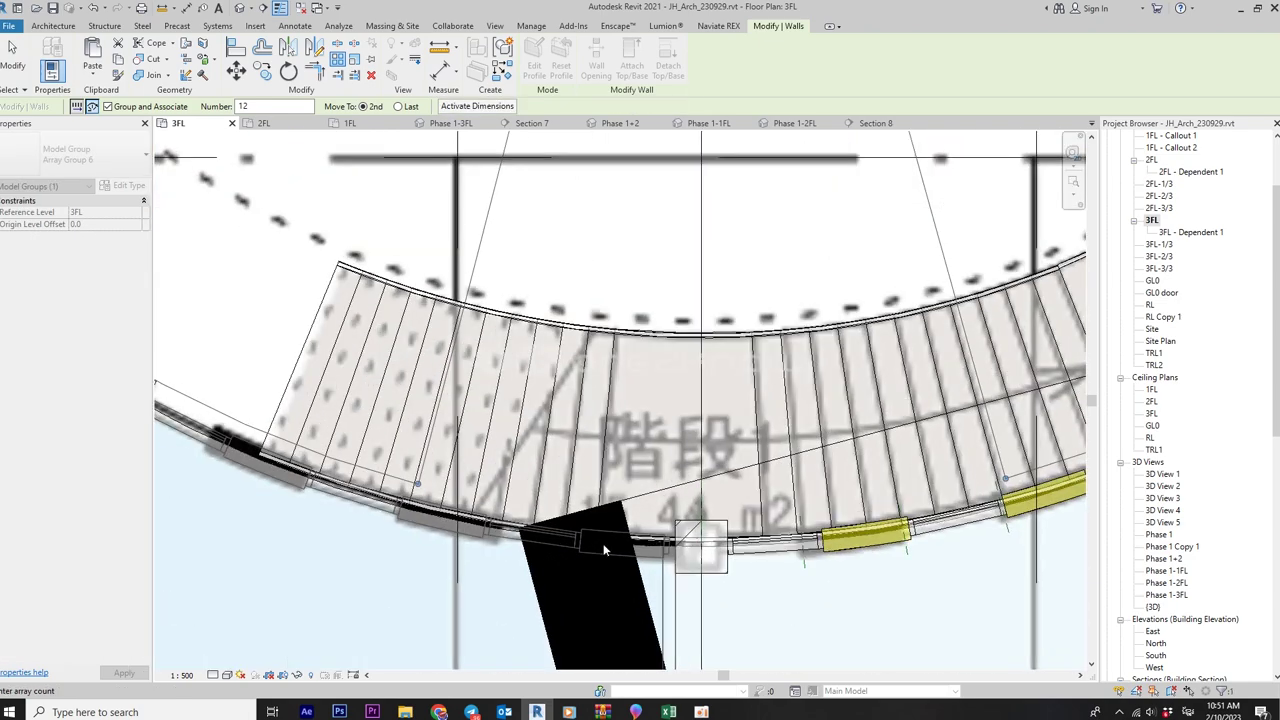
scroll(599, 543, down, 2)
scroll(595, 545, down, 1)
scroll(616, 548, up, 2)
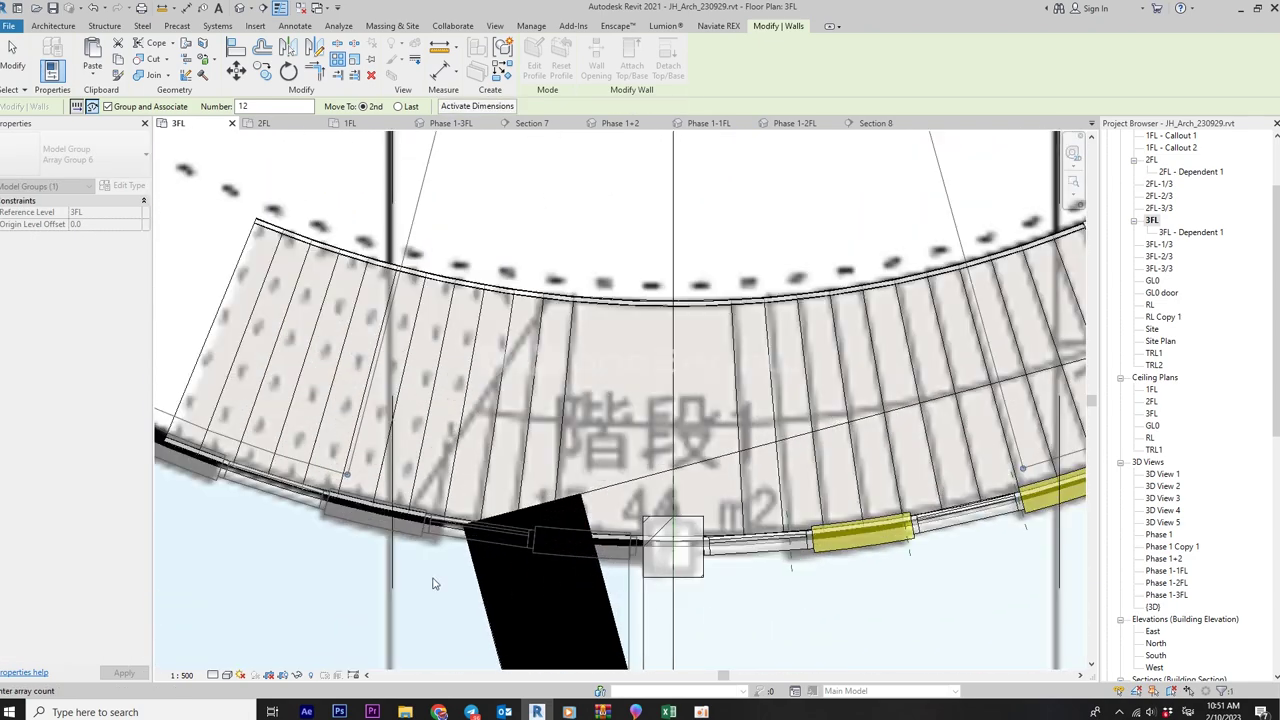
middle_drag(433, 584, 757, 579)
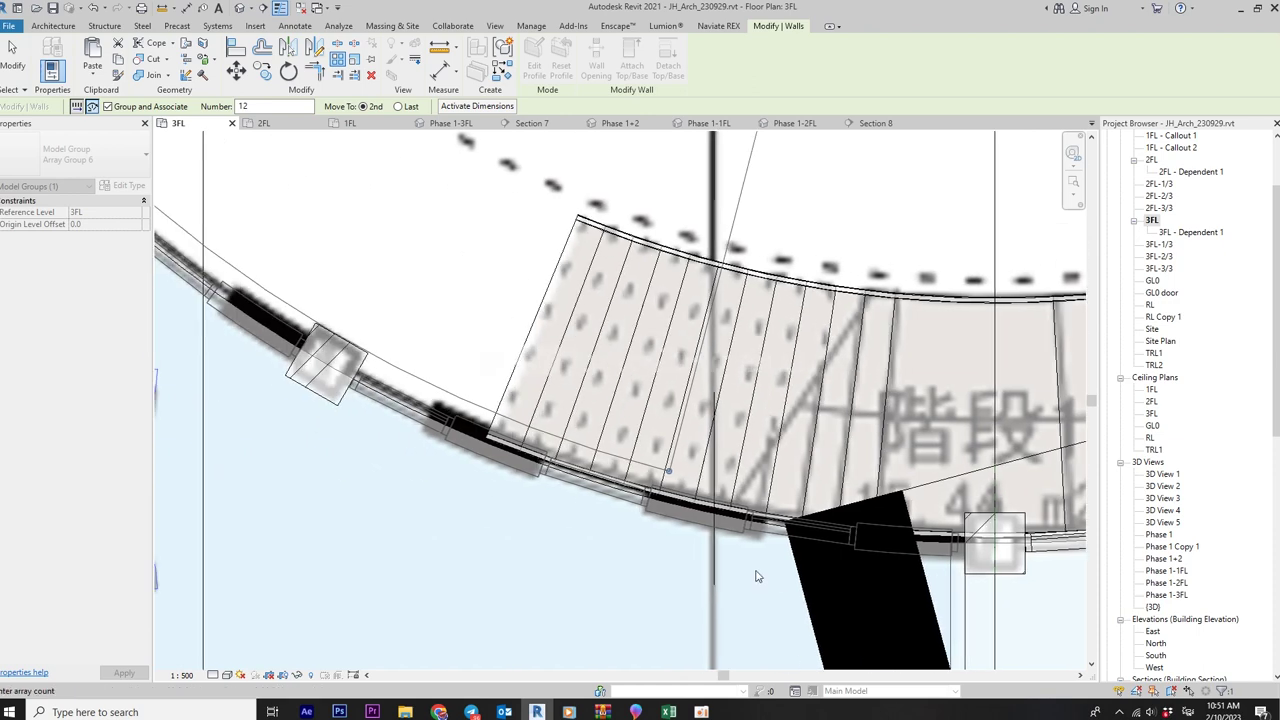
scroll(757, 576, down, 2)
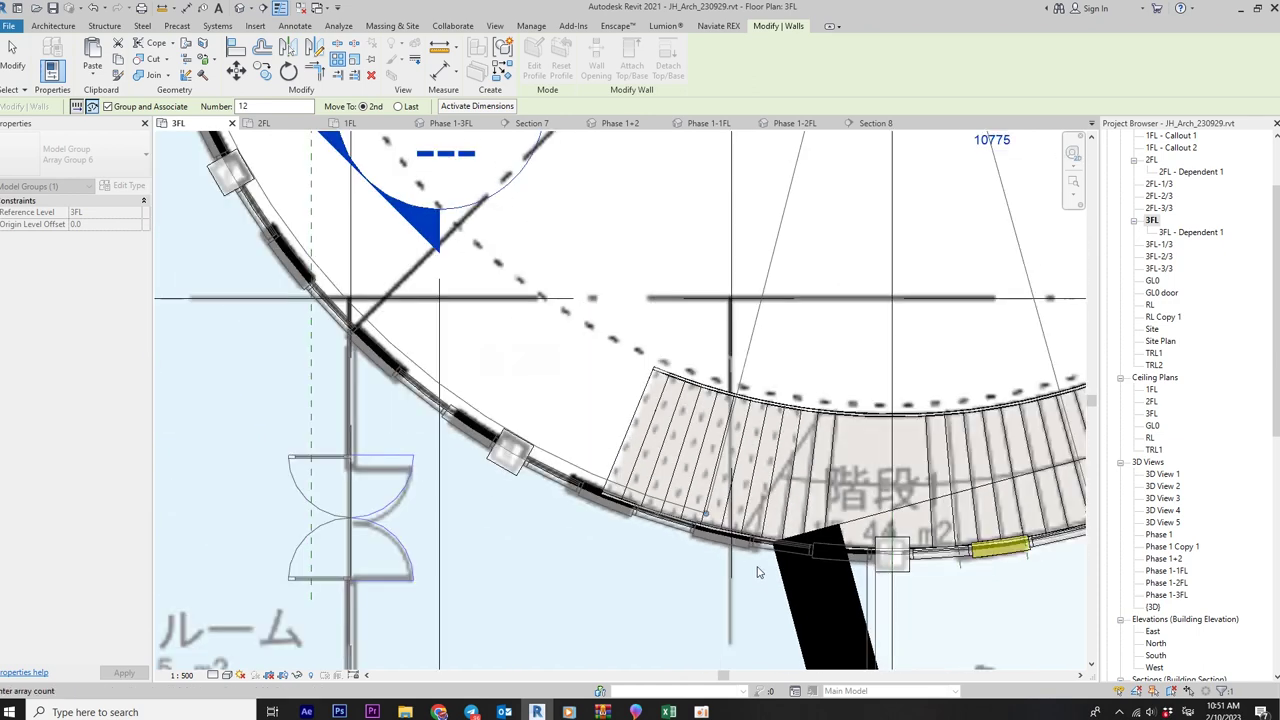
scroll(594, 583, up, 1)
scroll(320, 335, up, 2)
scroll(308, 399, down, 2)
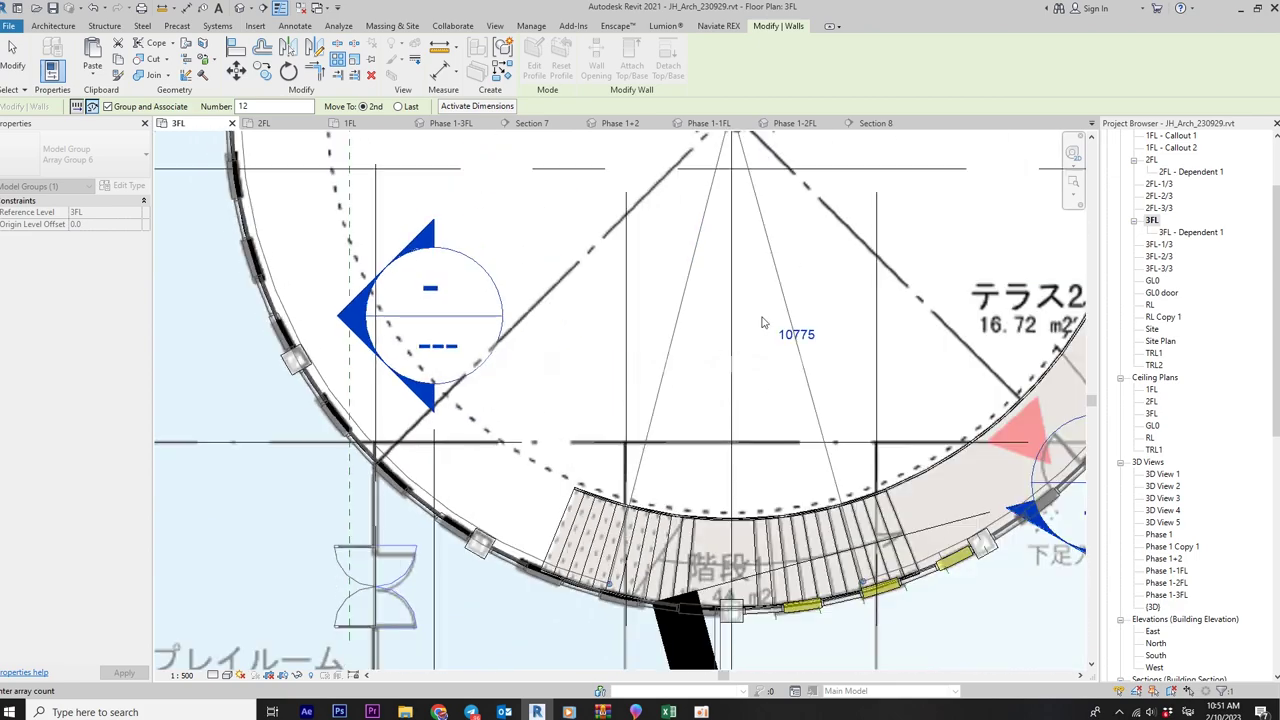
middle_drag(720, 150, 620, 390)
scroll(540, 380, up, 1)
scroll(626, 371, down, 1)
scroll(626, 371, down, 2)
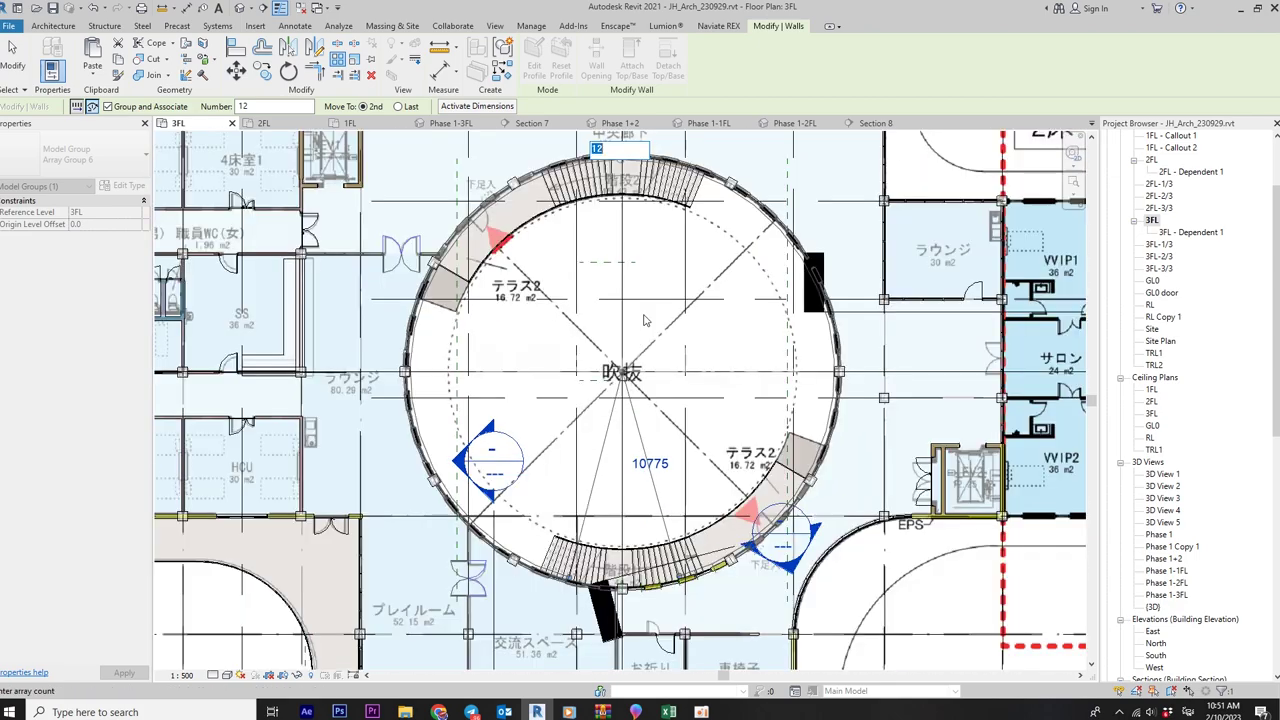
scroll(683, 262, up, 1)
- Confirm the 12-copy array and inspect it in the Phase 1-3FL 3D view
key(Return)
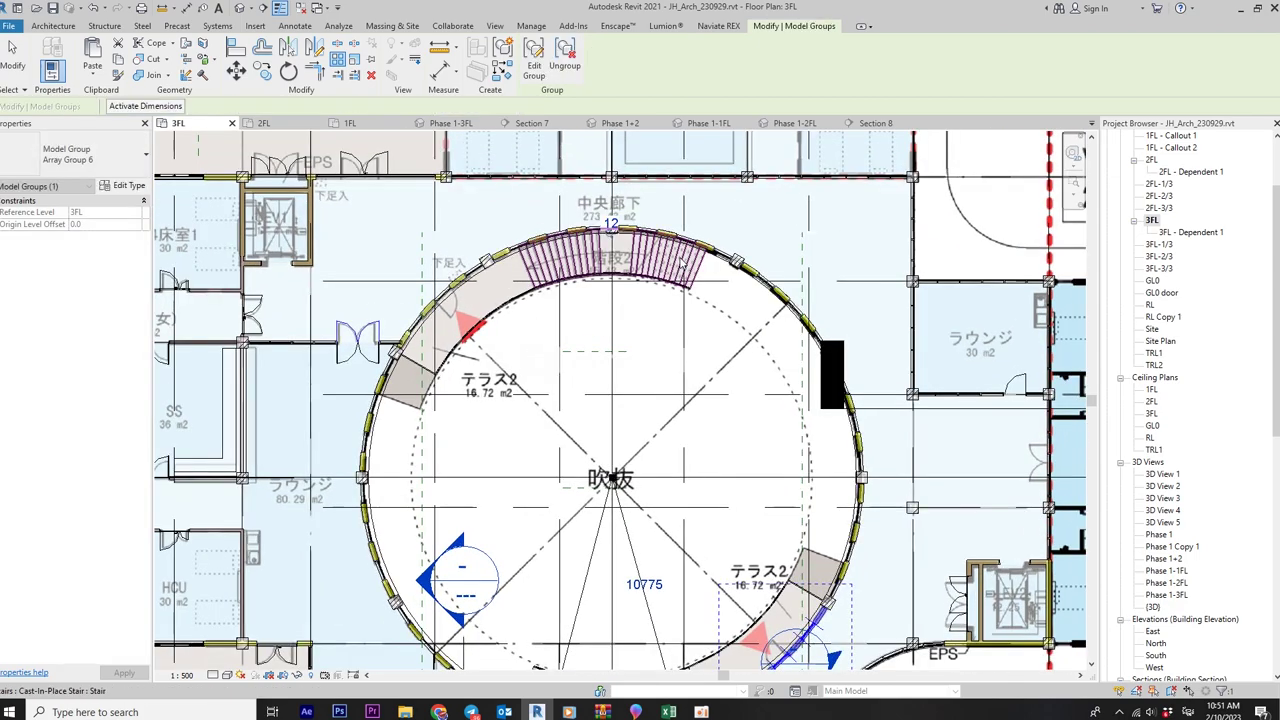
double_click(1167, 595)
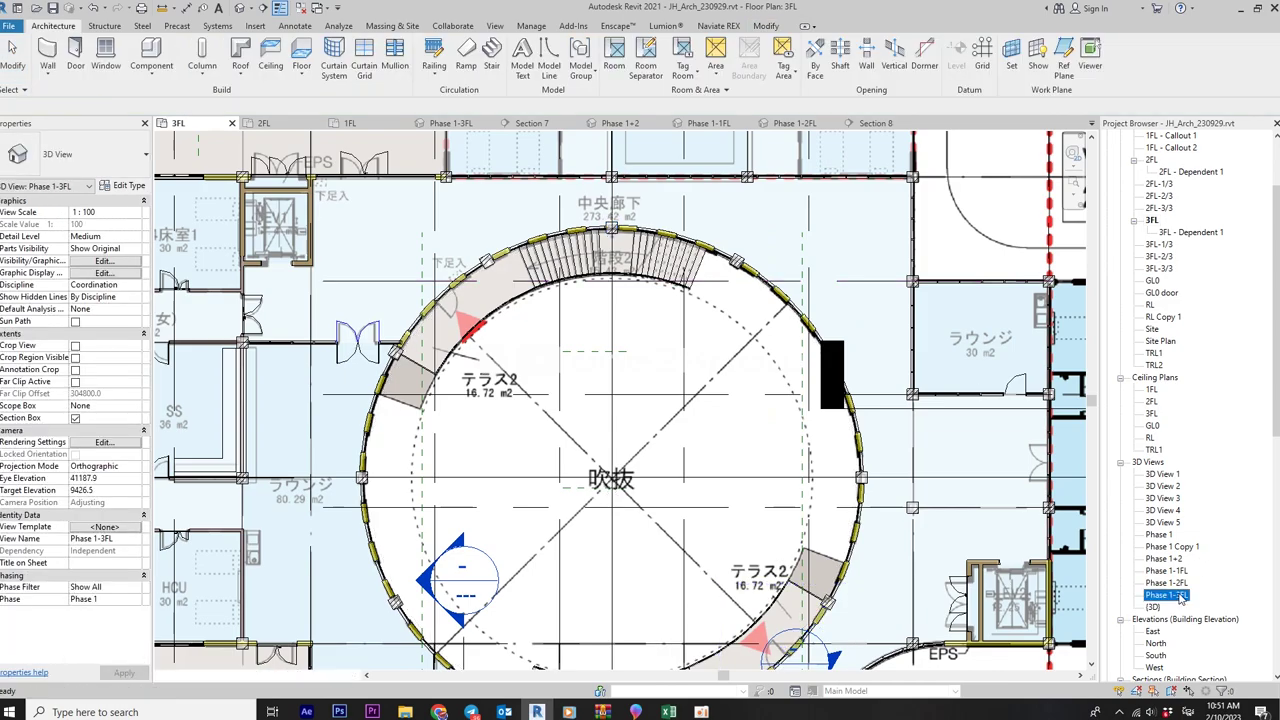
scroll(793, 430, down, 2)
scroll(793, 430, down, 2)
scroll(793, 429, up, 3)
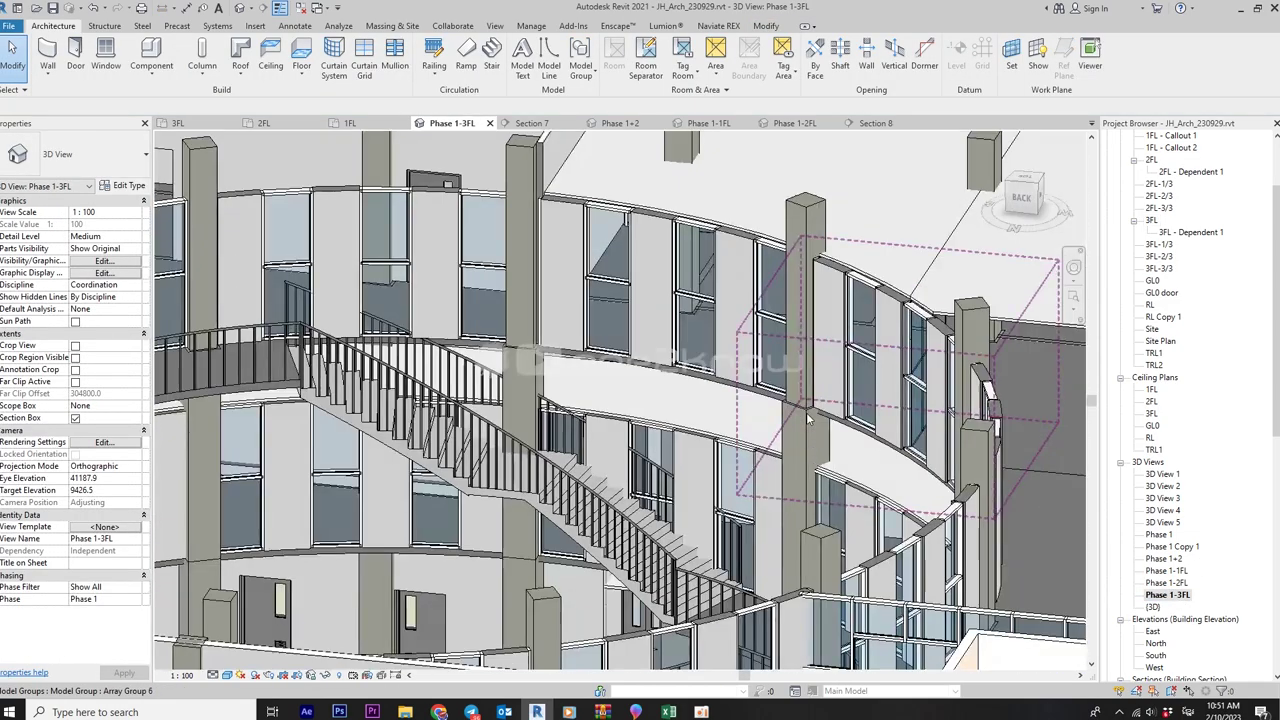
scroll(790, 428, down, 2)
mouse_move(790, 428)
shift+middle_down()
mouse_move(760, 416)
mouse_move(720, 430)
shift+middle_up()
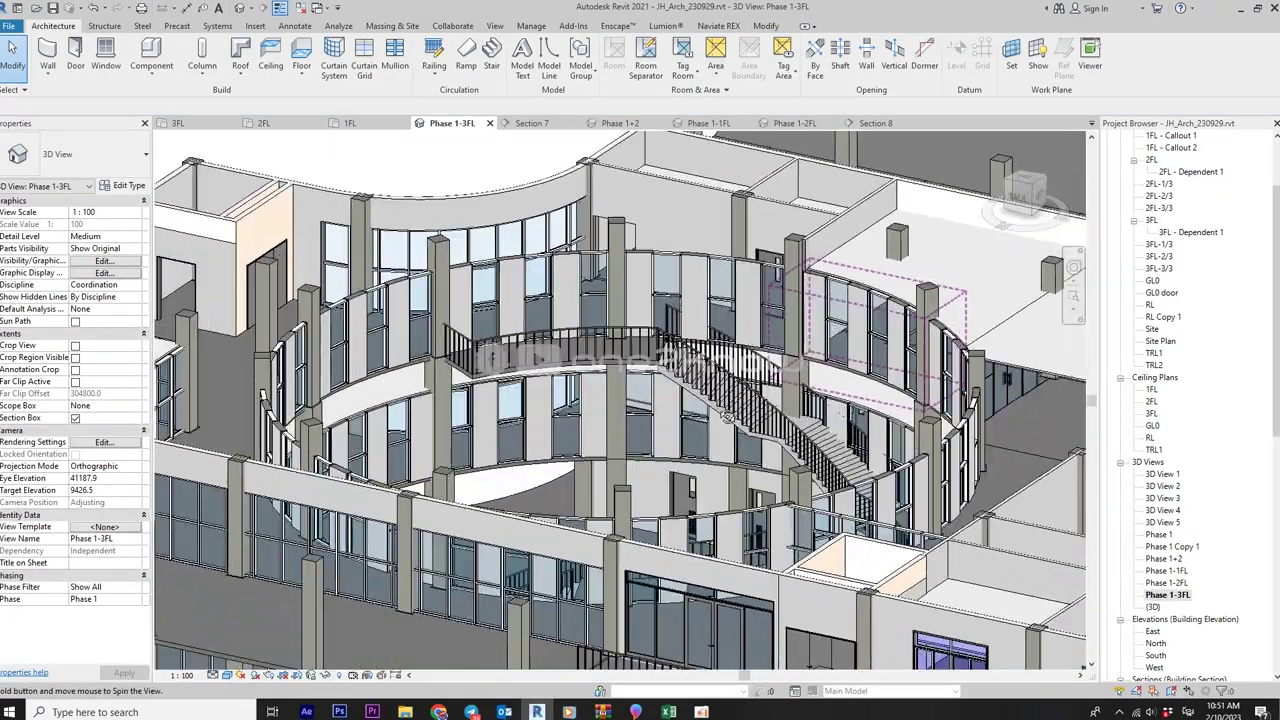
- Orbit the Phase 1 3D view to look down into the circular atrium
double_click(1158, 535)
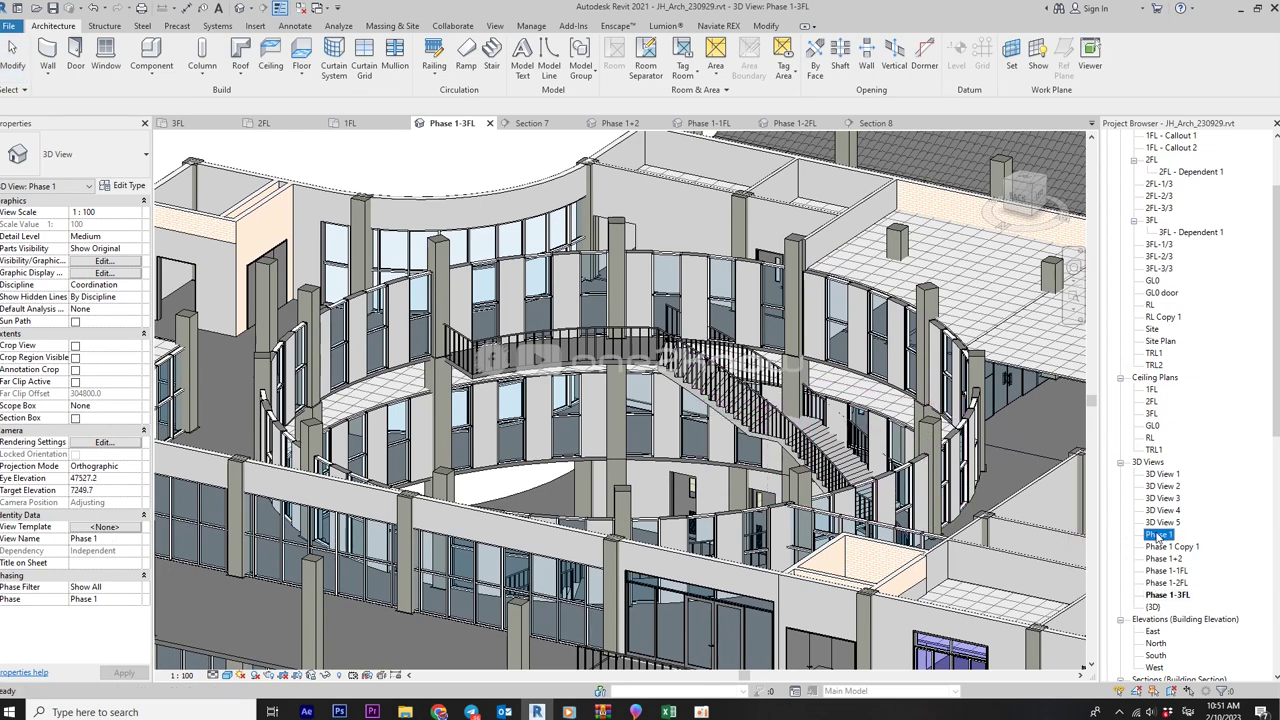
scroll(620, 425, up, 5)
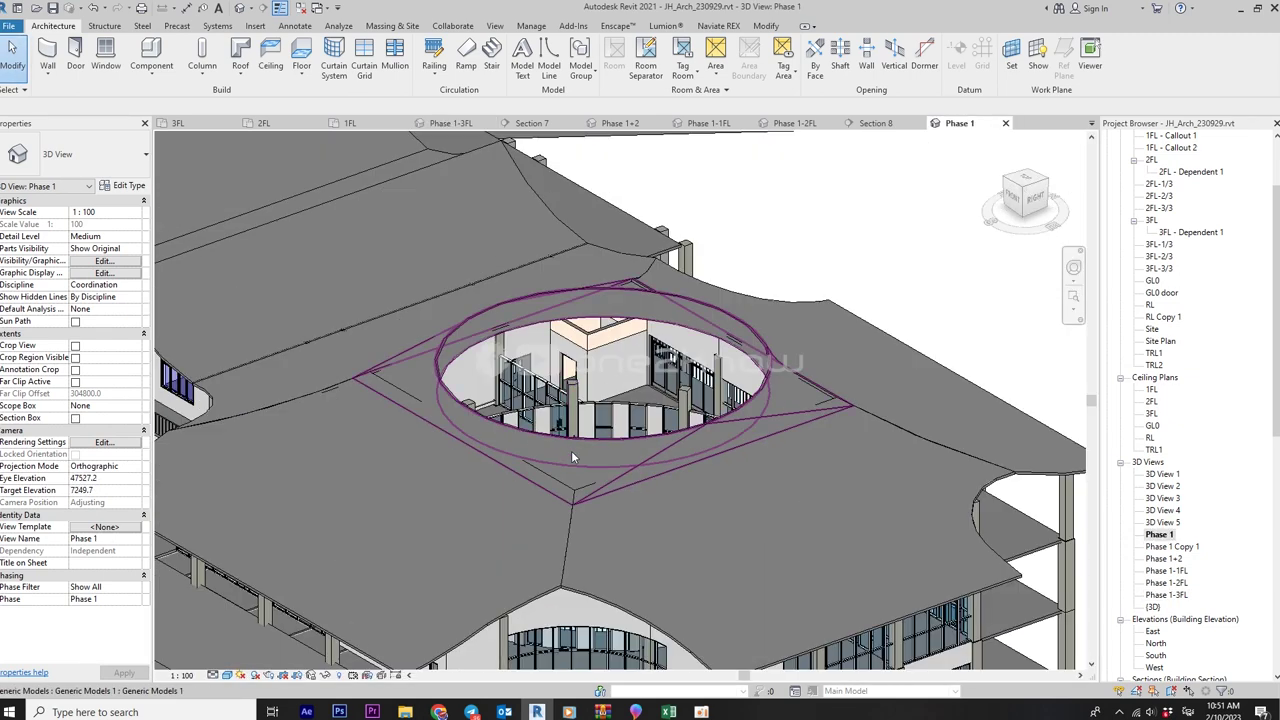
mouse_move(620, 440)
shift+middle_down()
mouse_move(630, 448)
mouse_move(543, 440)
mouse_move(735, 450)
shift+middle_up()
scroll(543, 440, down, 3)
scroll(466, 470, up, 3)
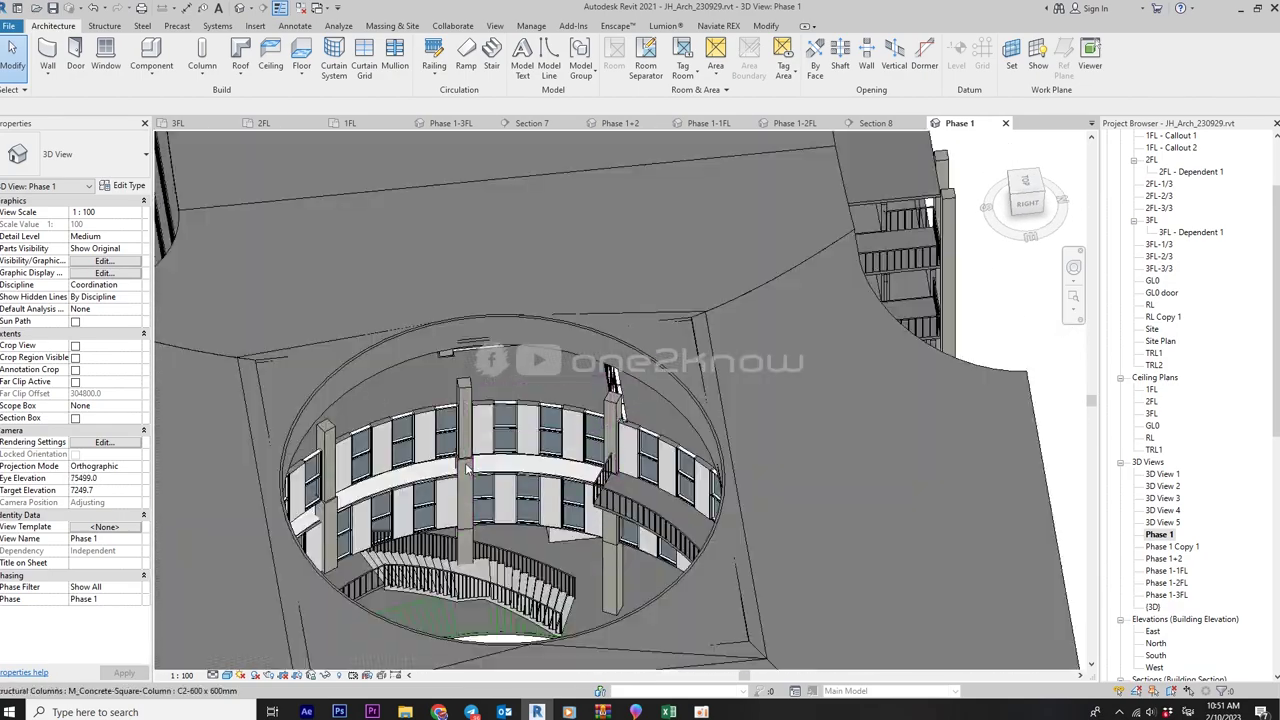
scroll(466, 470, up, 3)
mouse_move(466, 470)
shift+middle_down()
mouse_move(908, 423)
mouse_move(838, 456)
mouse_move(850, 445)
shift+middle_up()
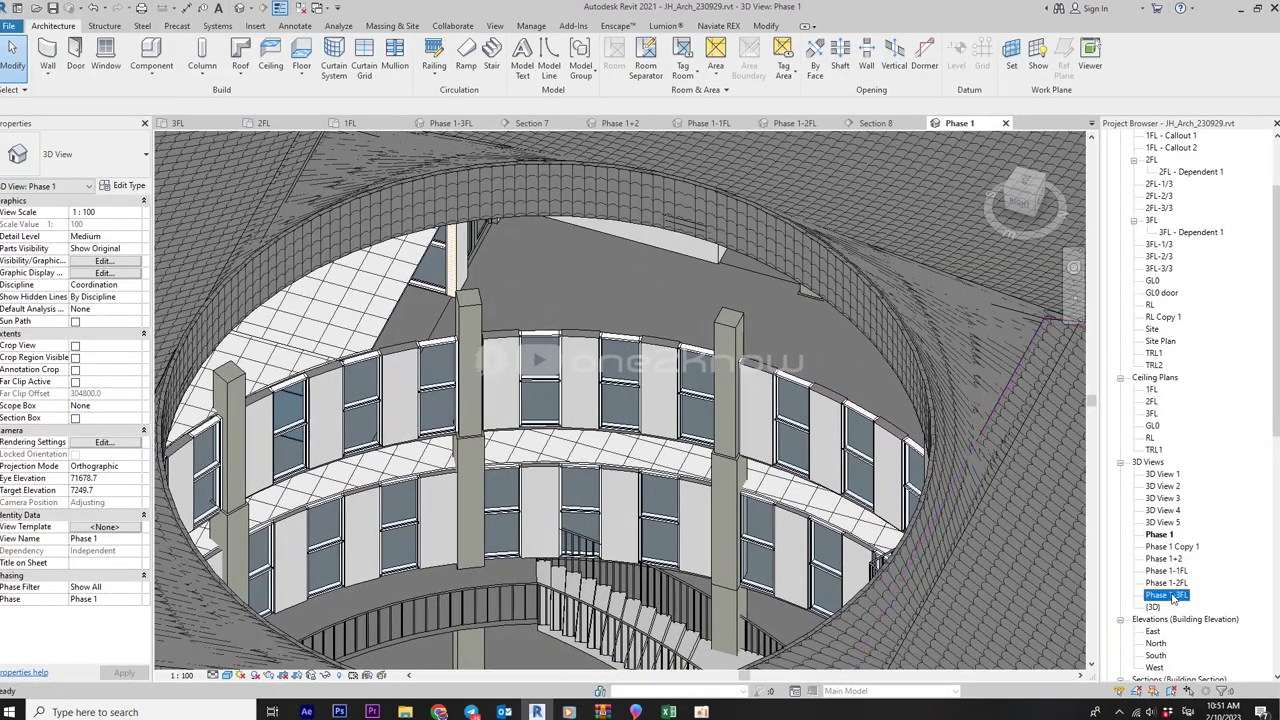
- Back in Phase 1-3FL, orbit toward the curved atrium wall at the curtain door location
double_click(1168, 595)
shift+middle_drag(617, 420, 740, 430)
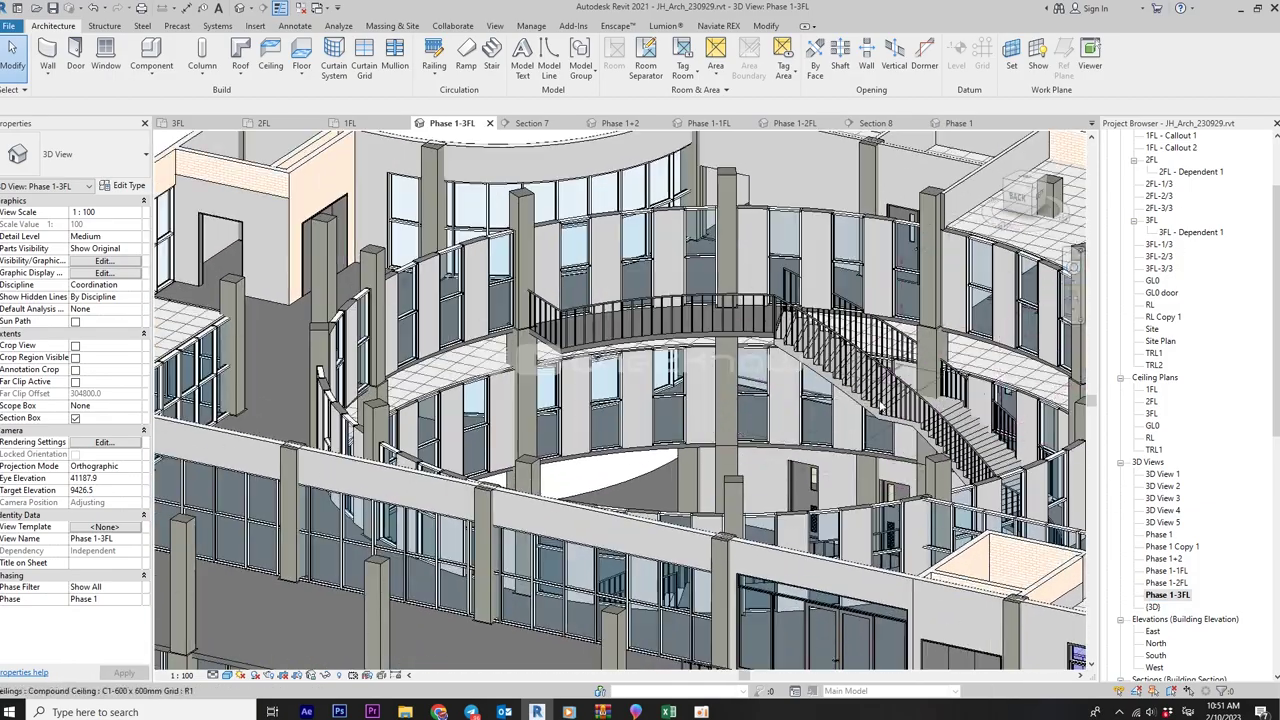
mouse_move(740, 440)
shift+middle_down()
mouse_move(845, 460)
mouse_move(918, 425)
shift+middle_up()
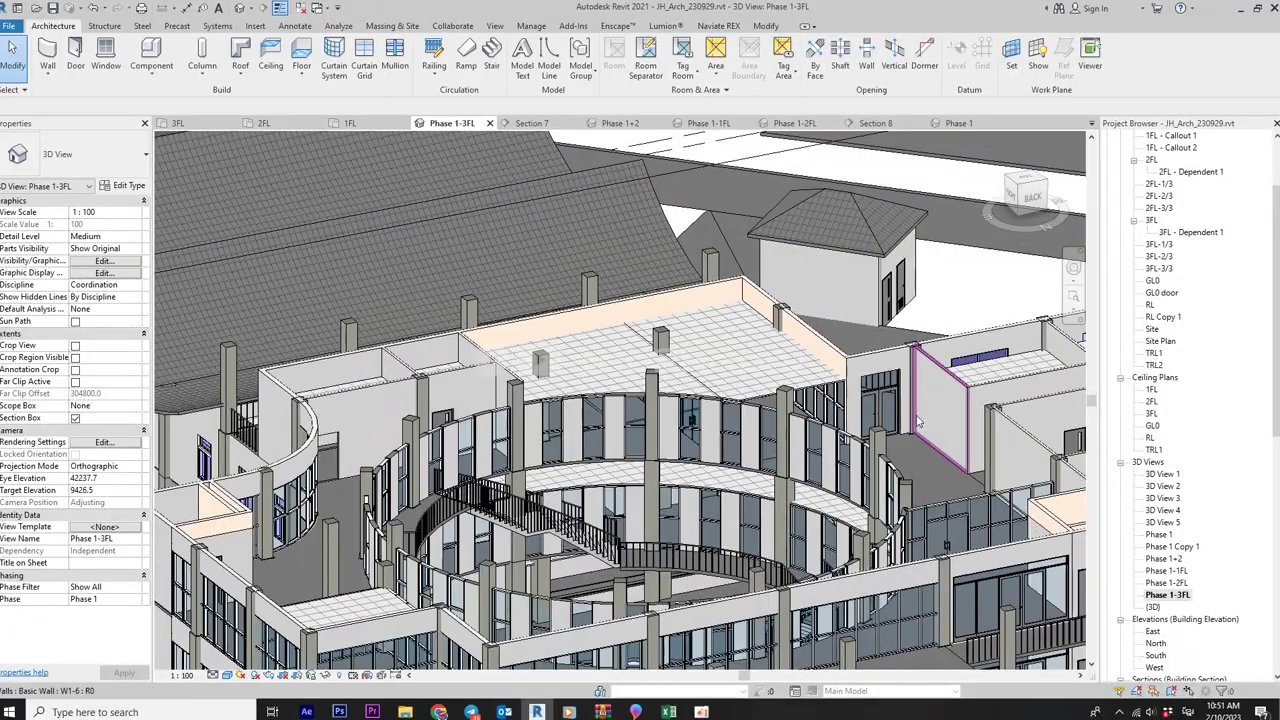
scroll(918, 425, up, 3)
scroll(905, 405, up, 2)
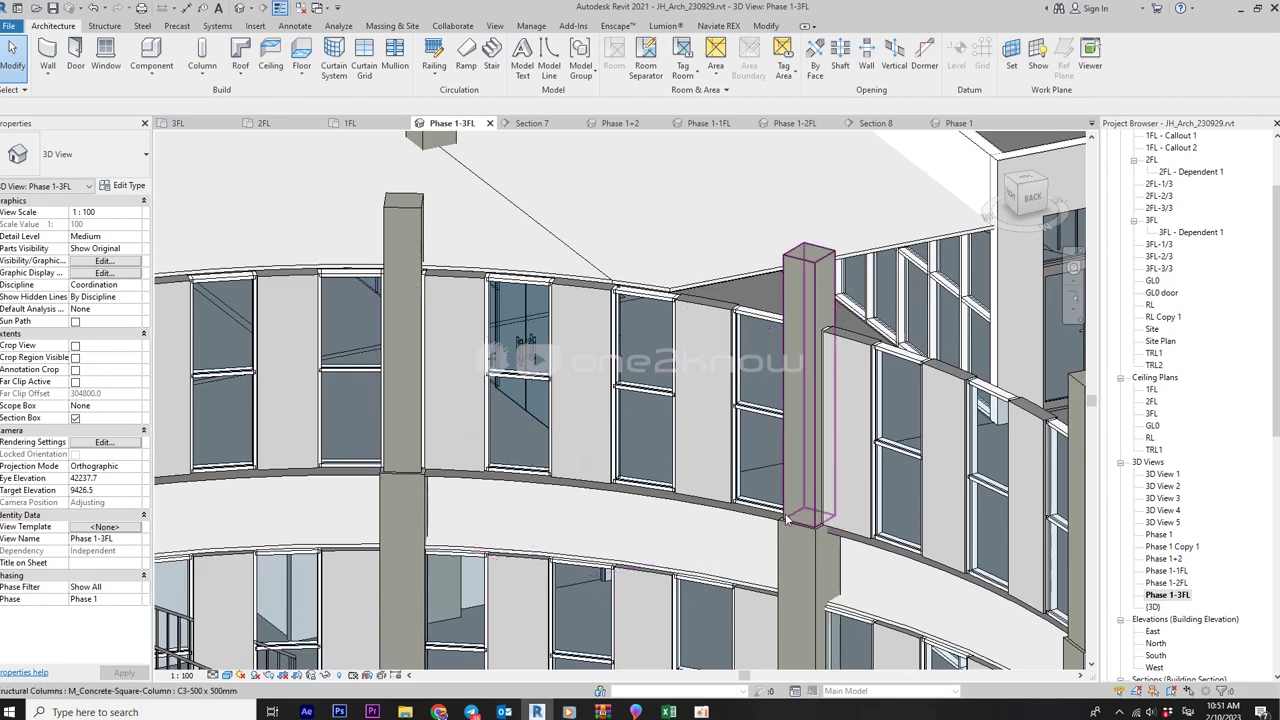
scroll(886, 377, up, 2)
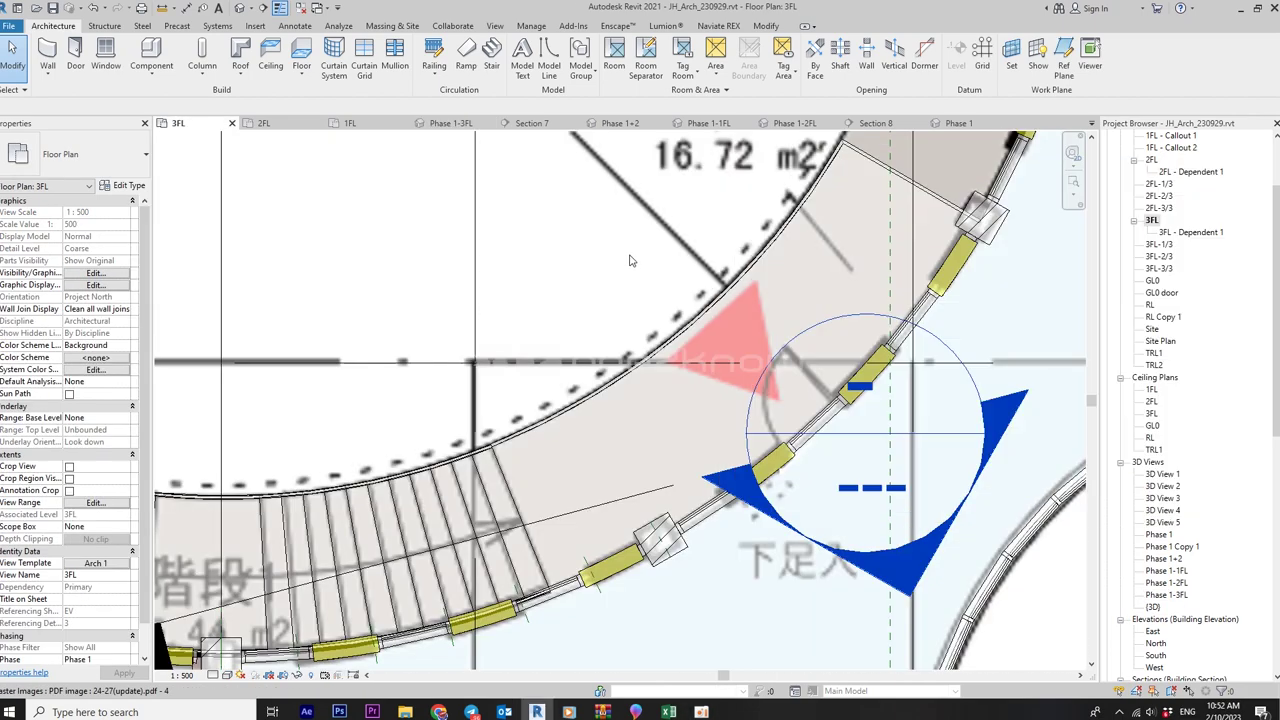
scroll(800, 450, up, 1)
middle_drag(814, 467, 762, 591)
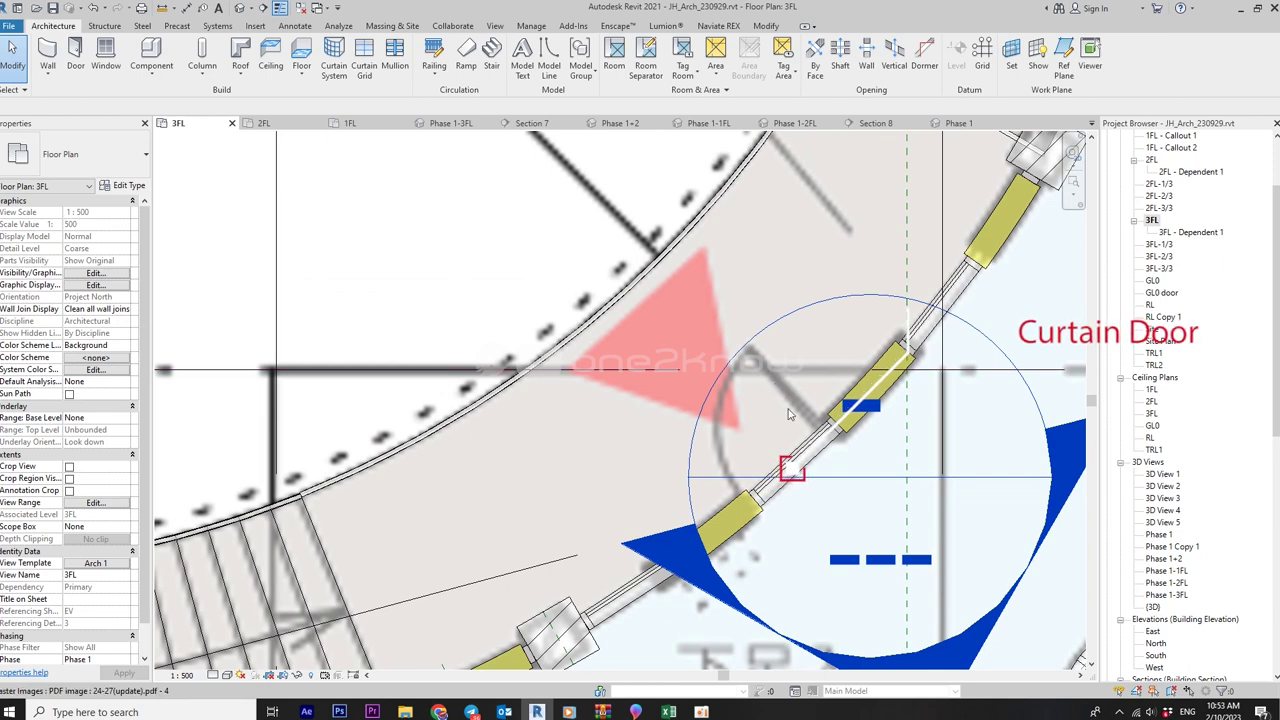
- Select the mullion at the curtain door position, then return to the Phase 1-3FL 3D view
scroll(805, 435, up, 1)
scroll(822, 456, up, 1)
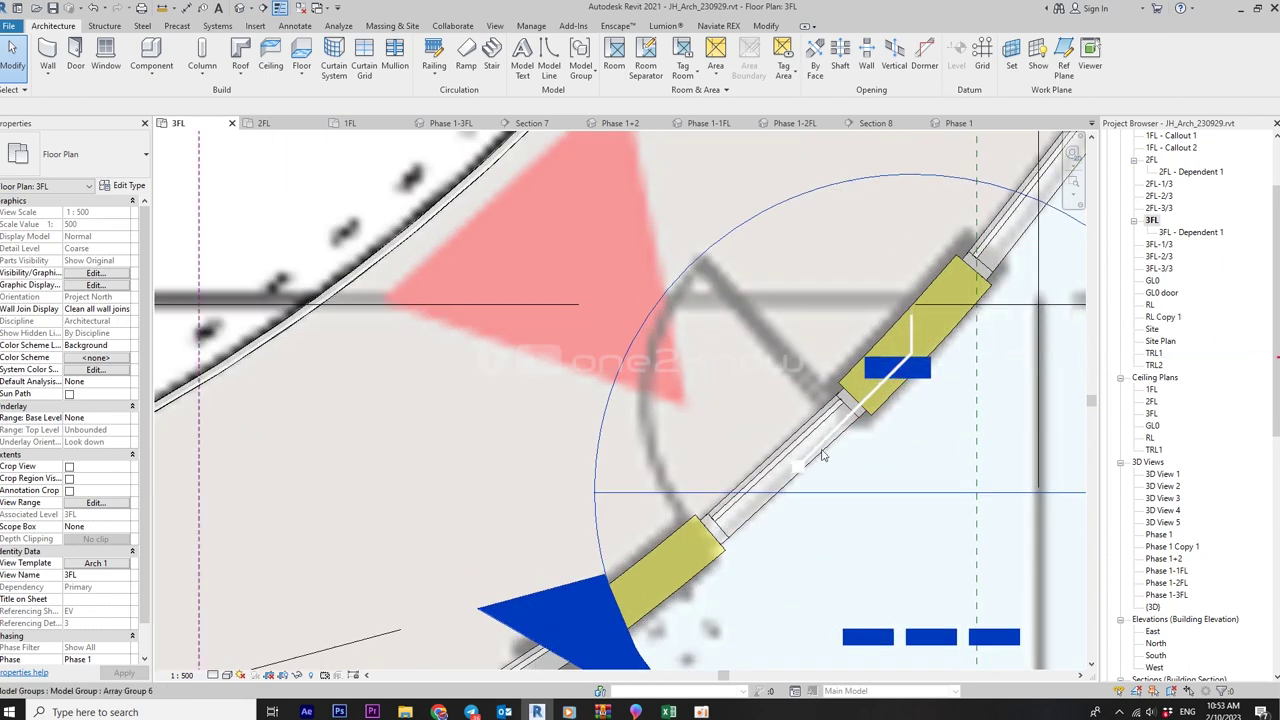
click(822, 456)
scroll(822, 456, down, 2)
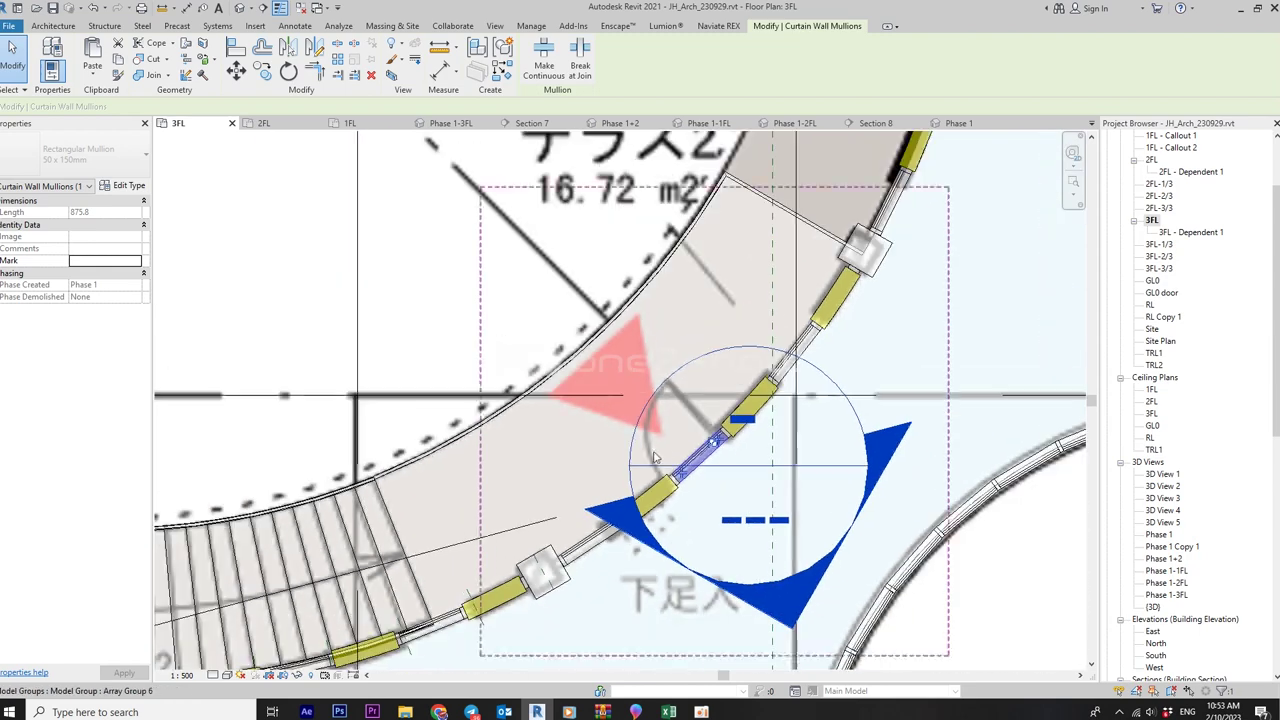
scroll(747, 455, down, 1)
scroll(747, 455, down, 1)
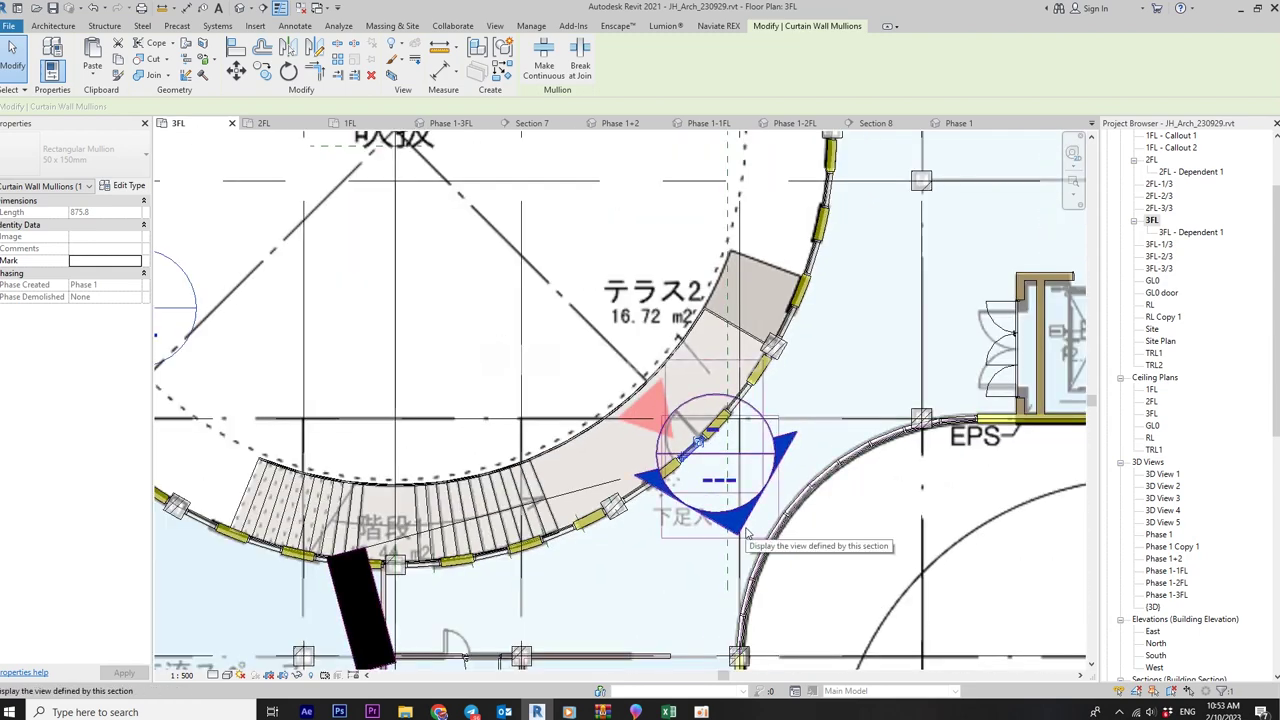
double_click(1167, 595)
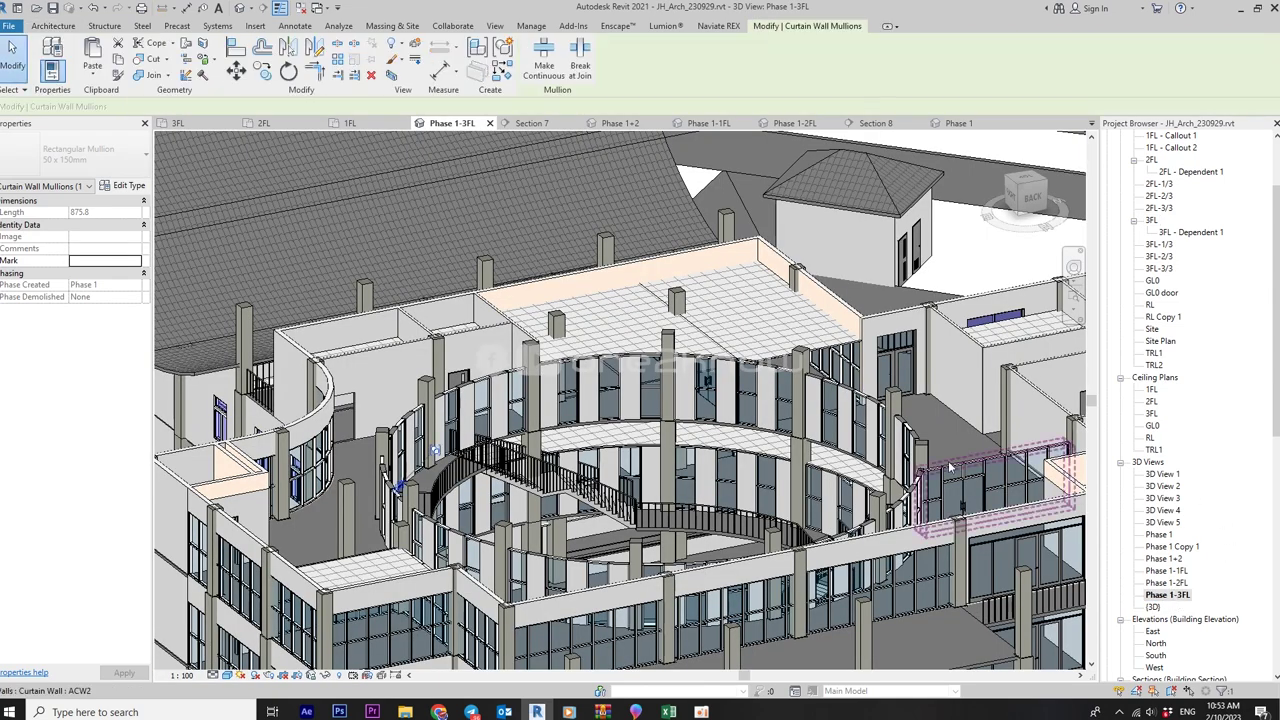
scroll(835, 497, up, 2)
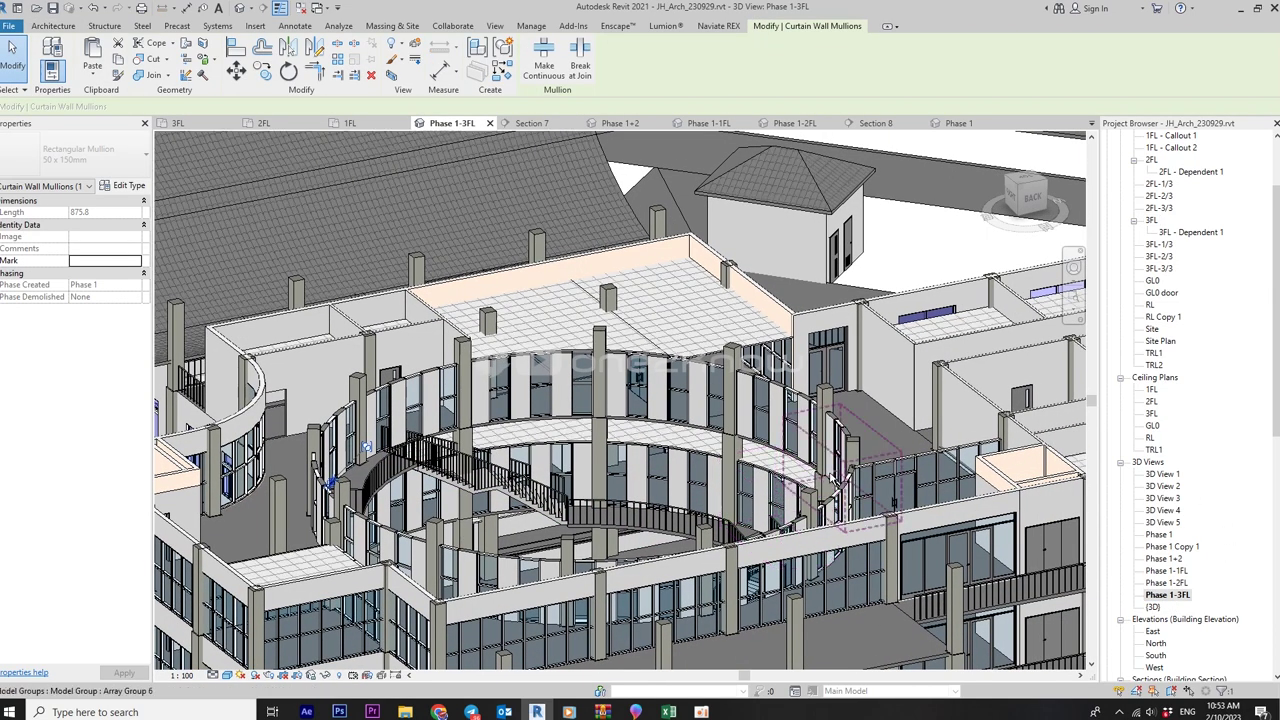
- Zoom in on the curved atrium and select the door bay's bottom mullion
shift+middle_drag(835, 497, 360, 465)
scroll(360, 465, up, 1)
scroll(540, 440, up, 2)
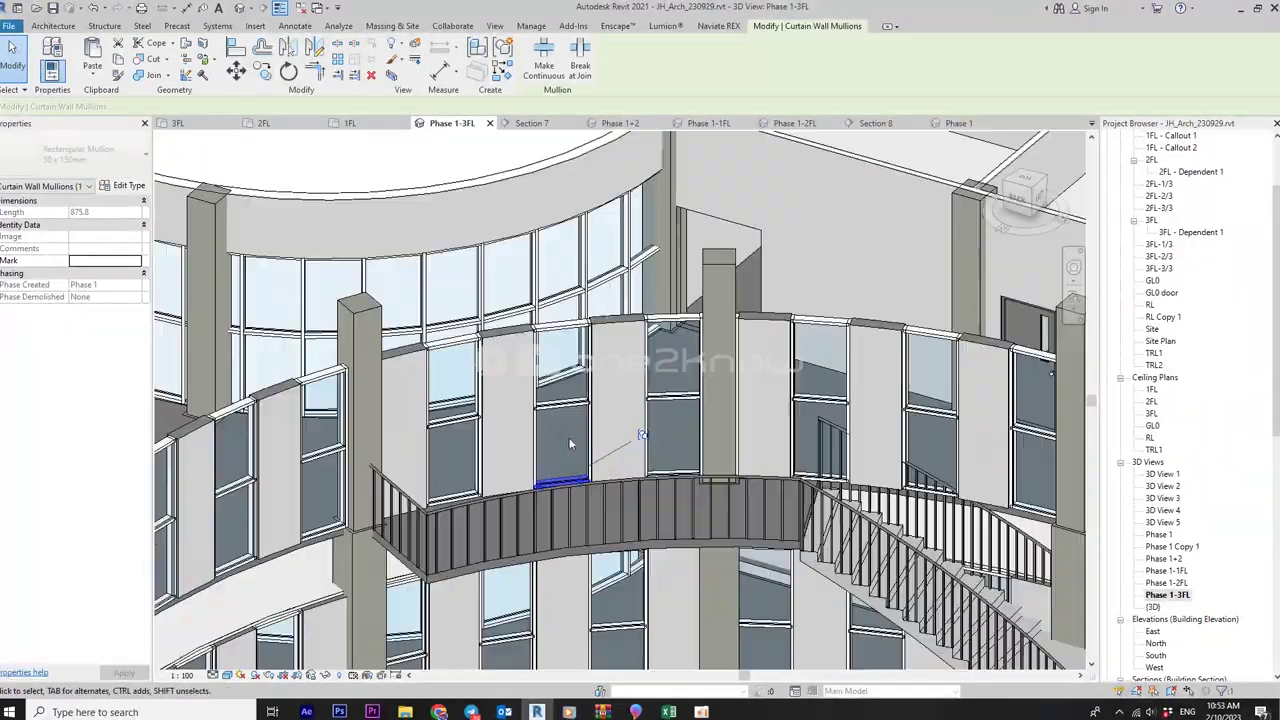
scroll(560, 470, up, 2)
scroll(637, 386, up, 1)
scroll(552, 413, up, 2)
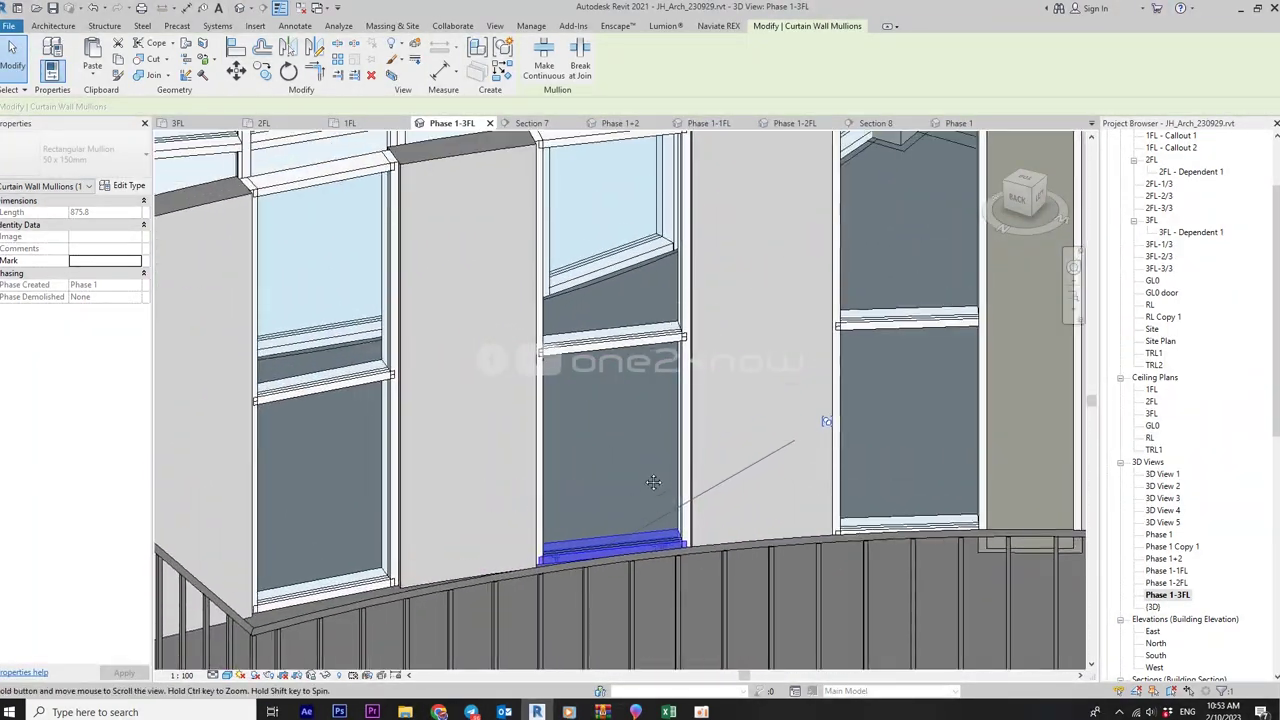
scroll(632, 563, up, 2)
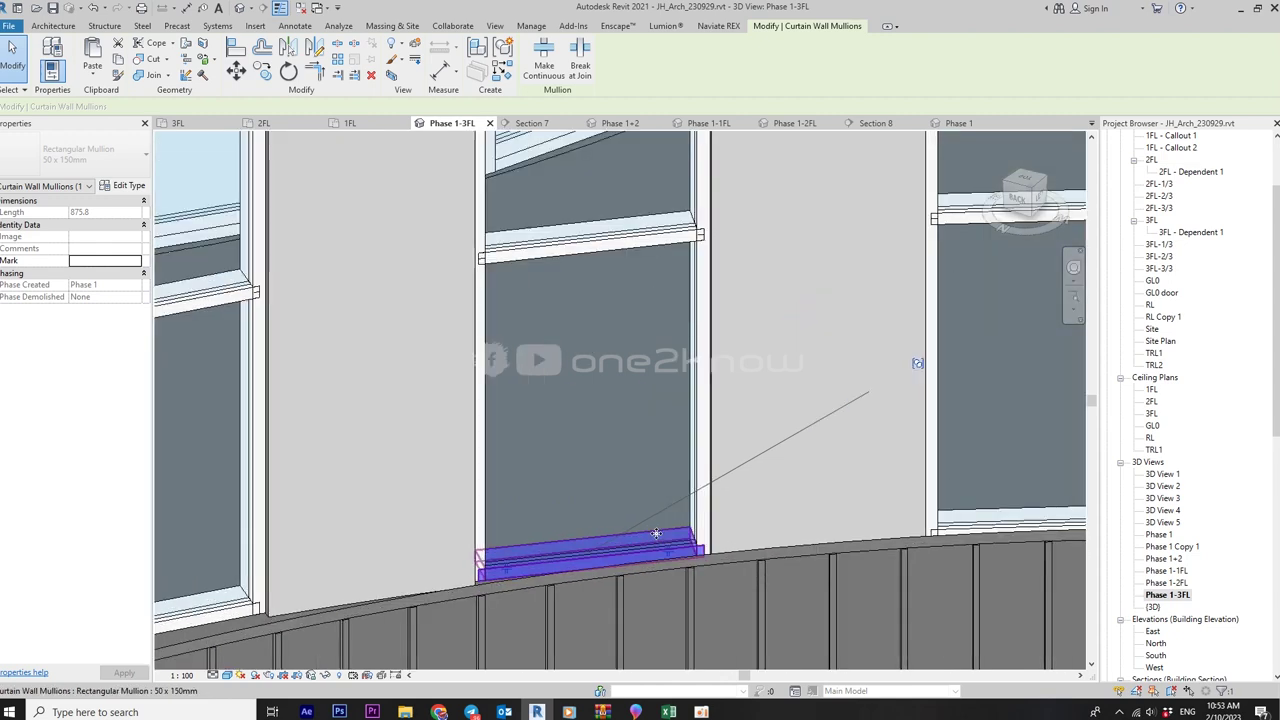
key(Escape)
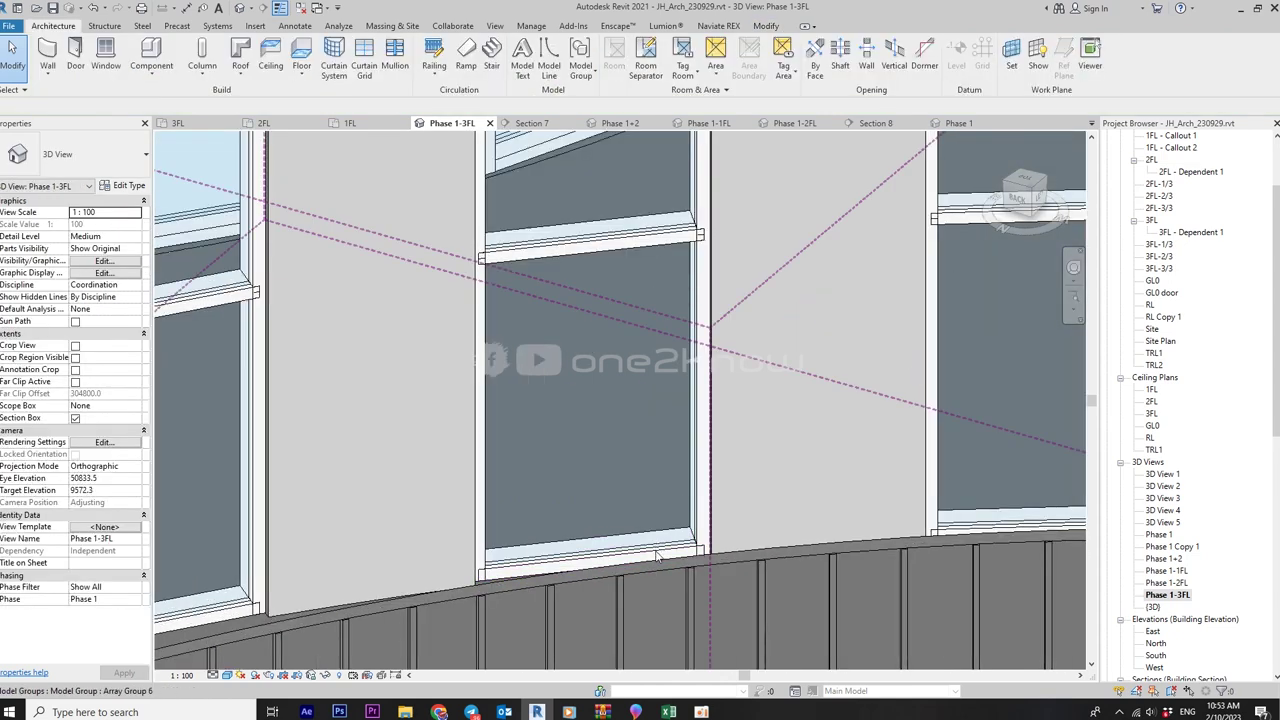
click(645, 551)
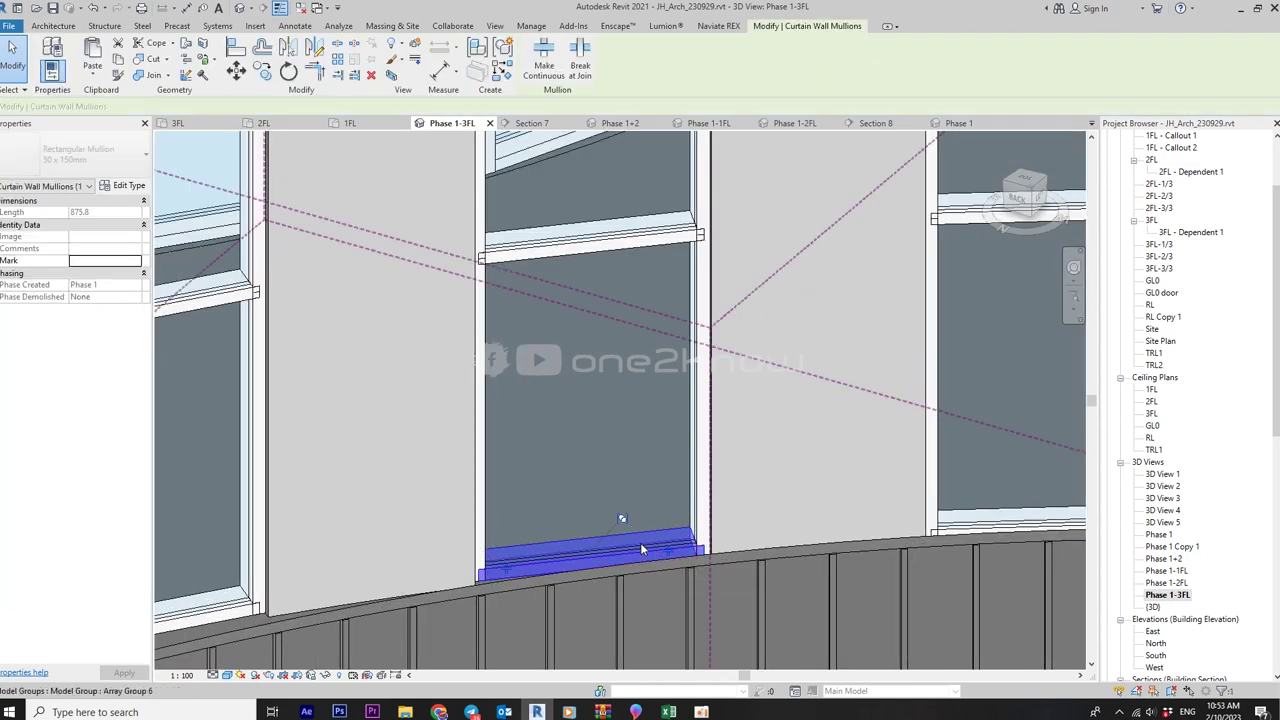
- Try to remove the bottom mullion from the group, then undo to restore the curtain wall
click(622, 519)
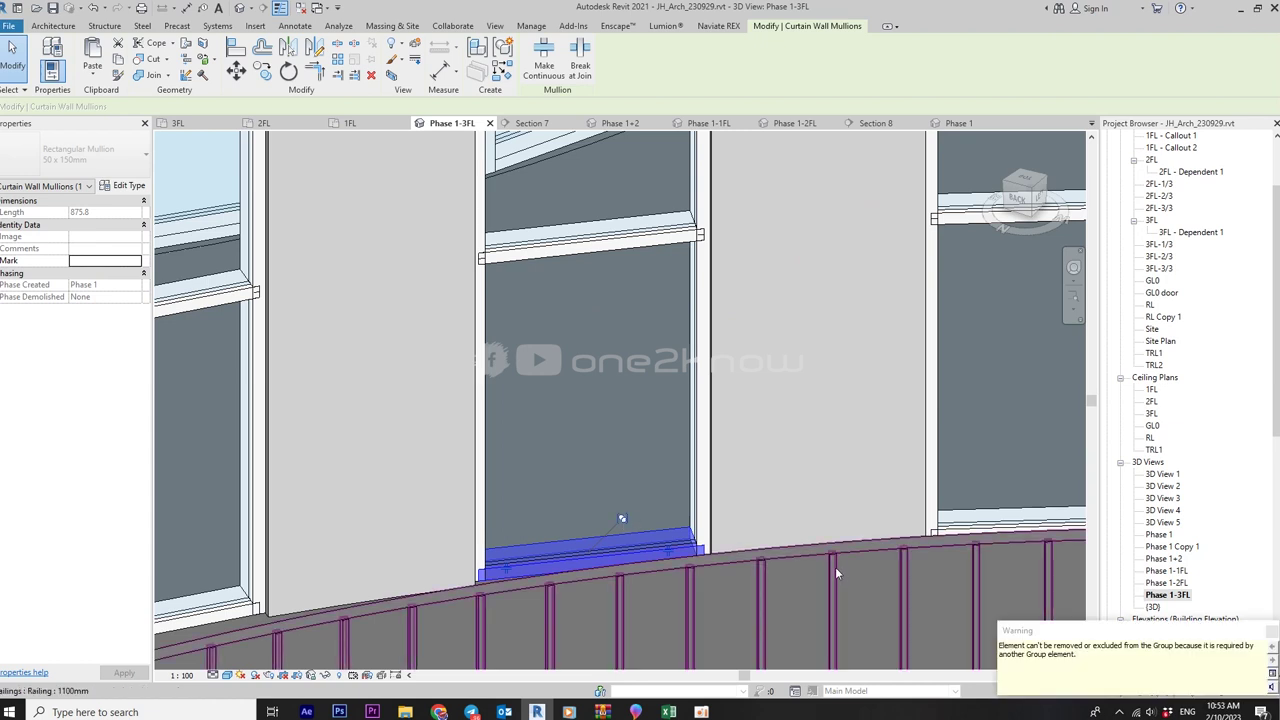
key(Escape)
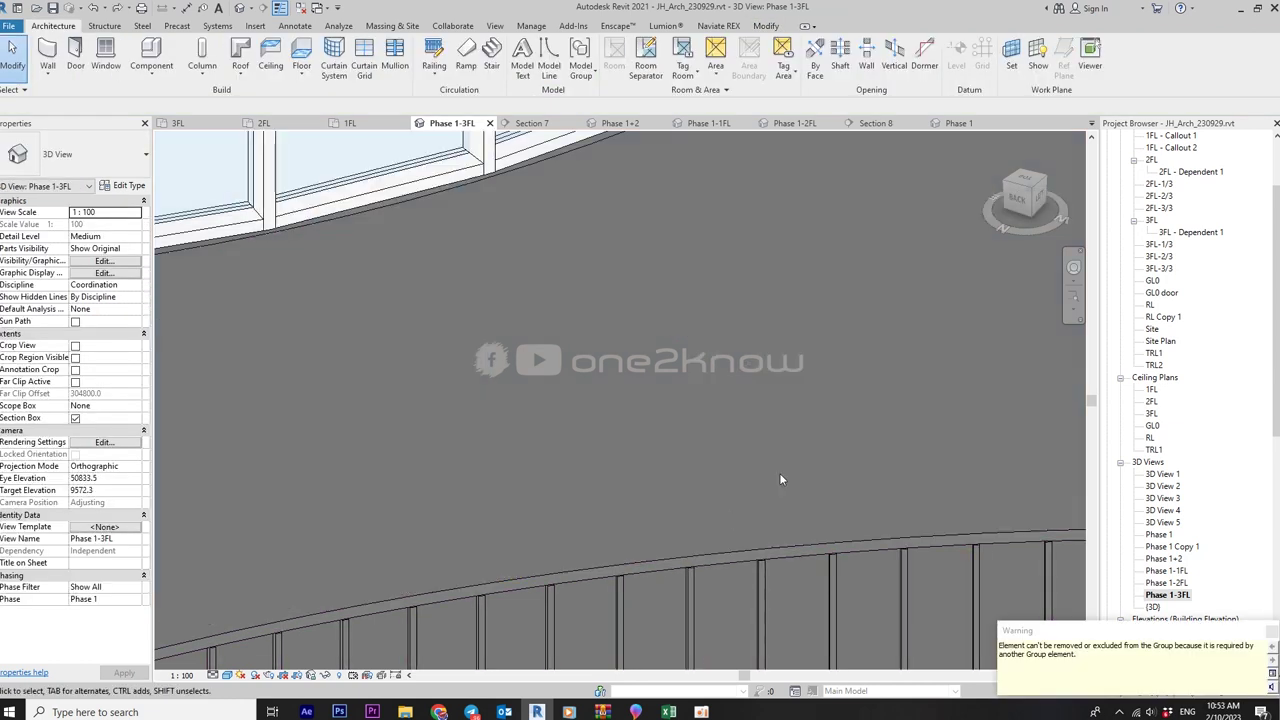
scroll(737, 495, down, 3)
scroll(737, 495, down, 2)
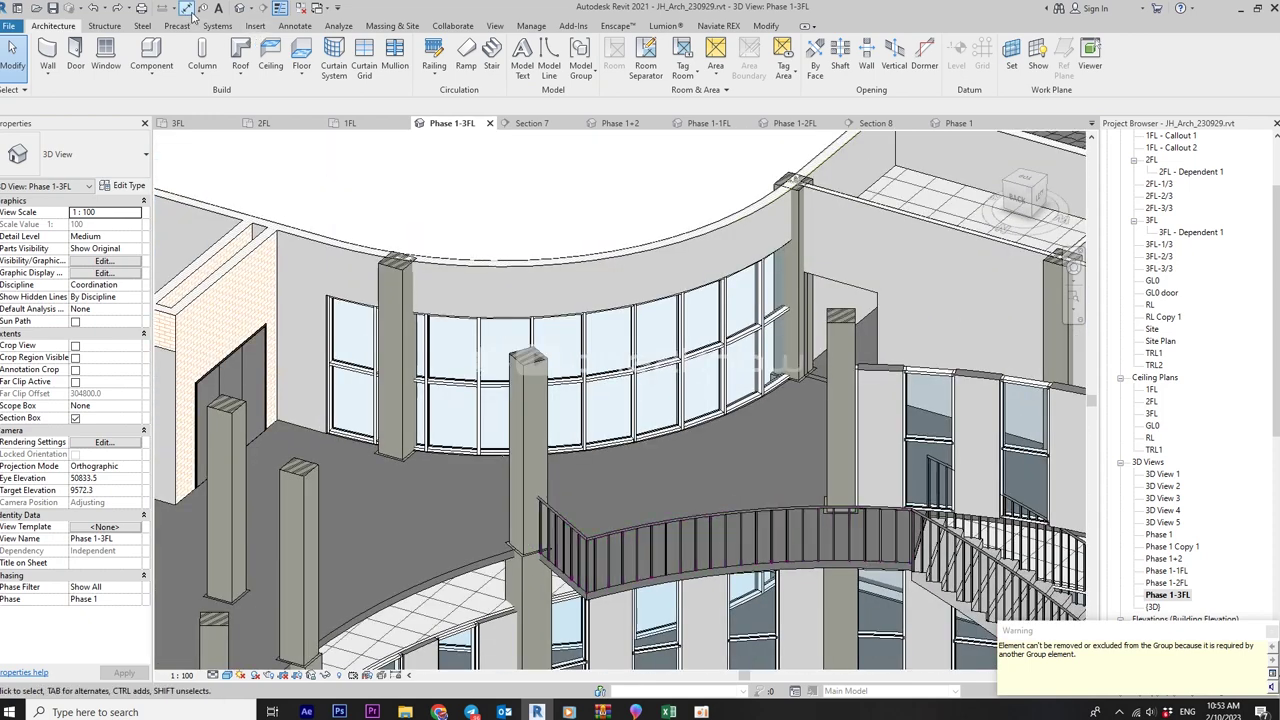
click(121, 8)
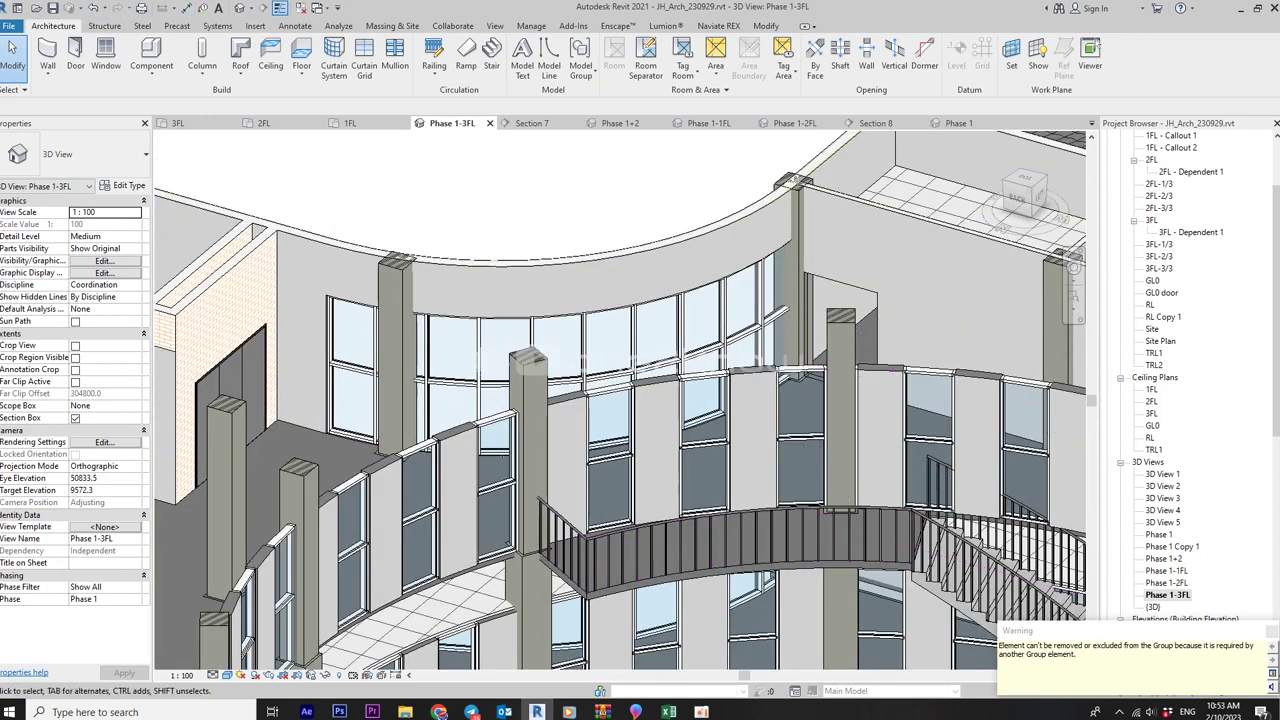
- On the 3FL plan, move Section 8 up and right toward the curtain door
double_click(1153, 222)
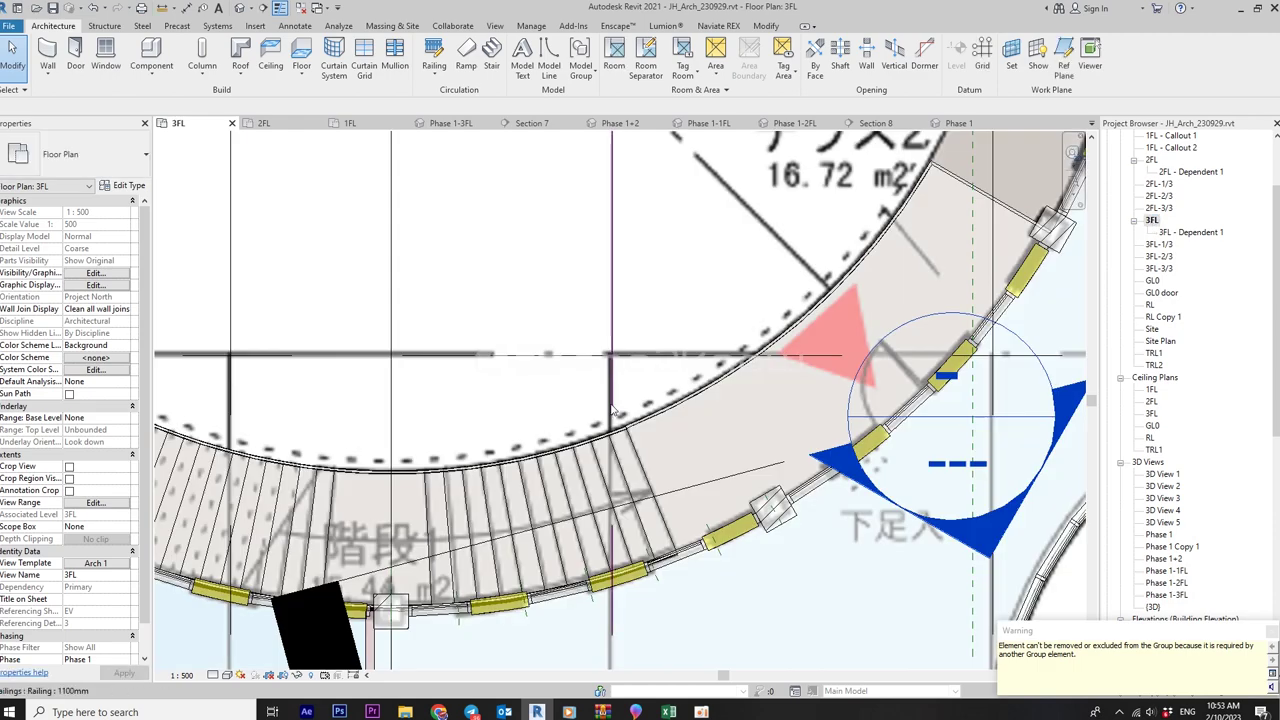
middle_drag(915, 438, 615, 471)
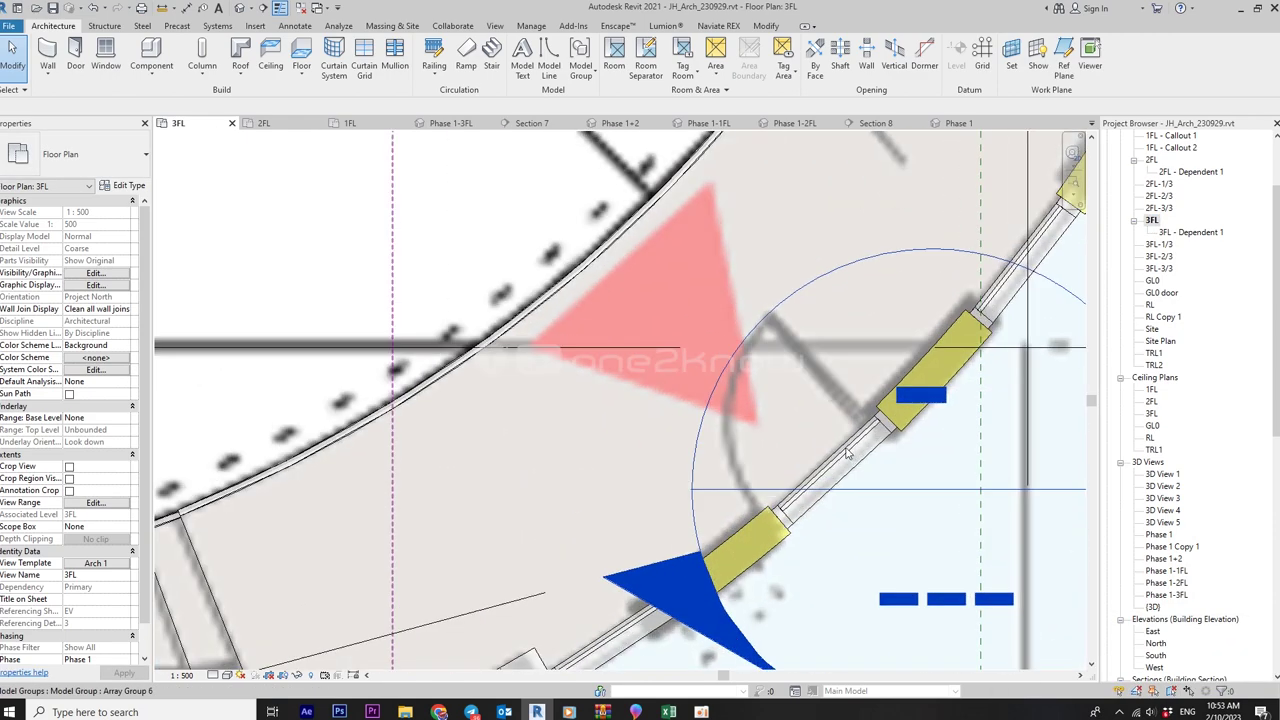
scroll(615, 471, up, 2)
scroll(615, 471, down, 1)
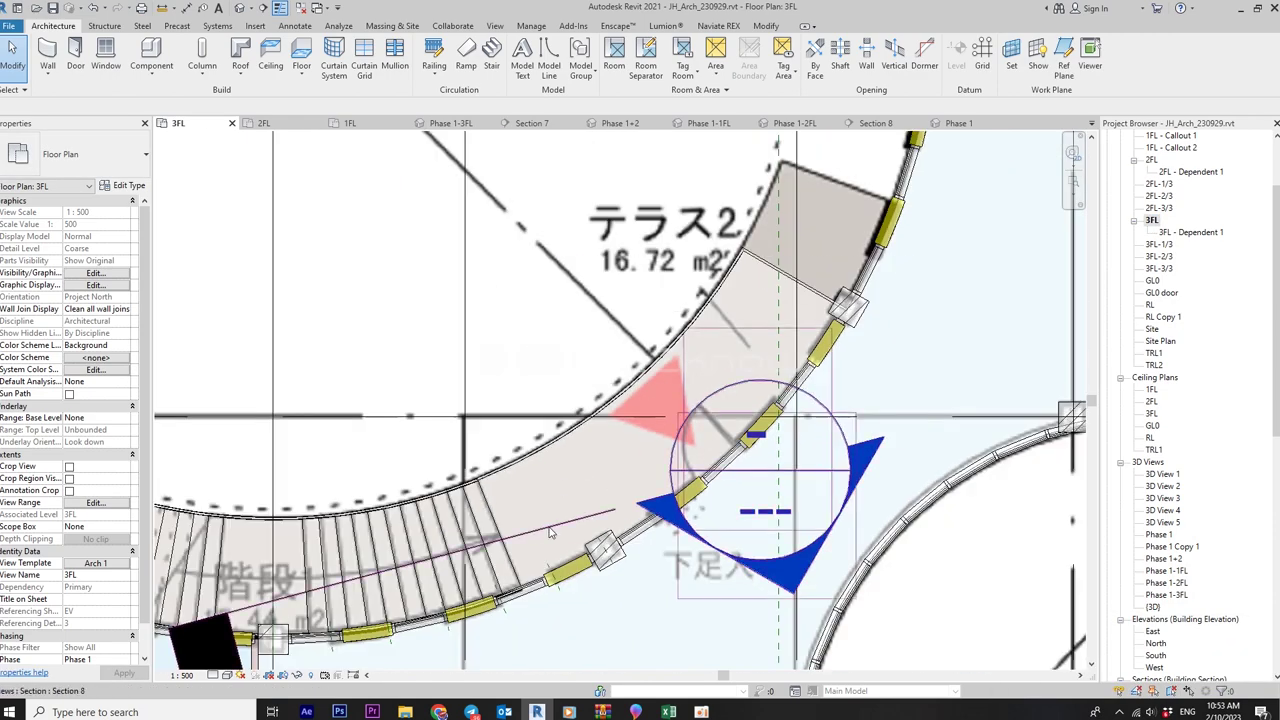
click(549, 533)
drag(549, 533, 759, 363)
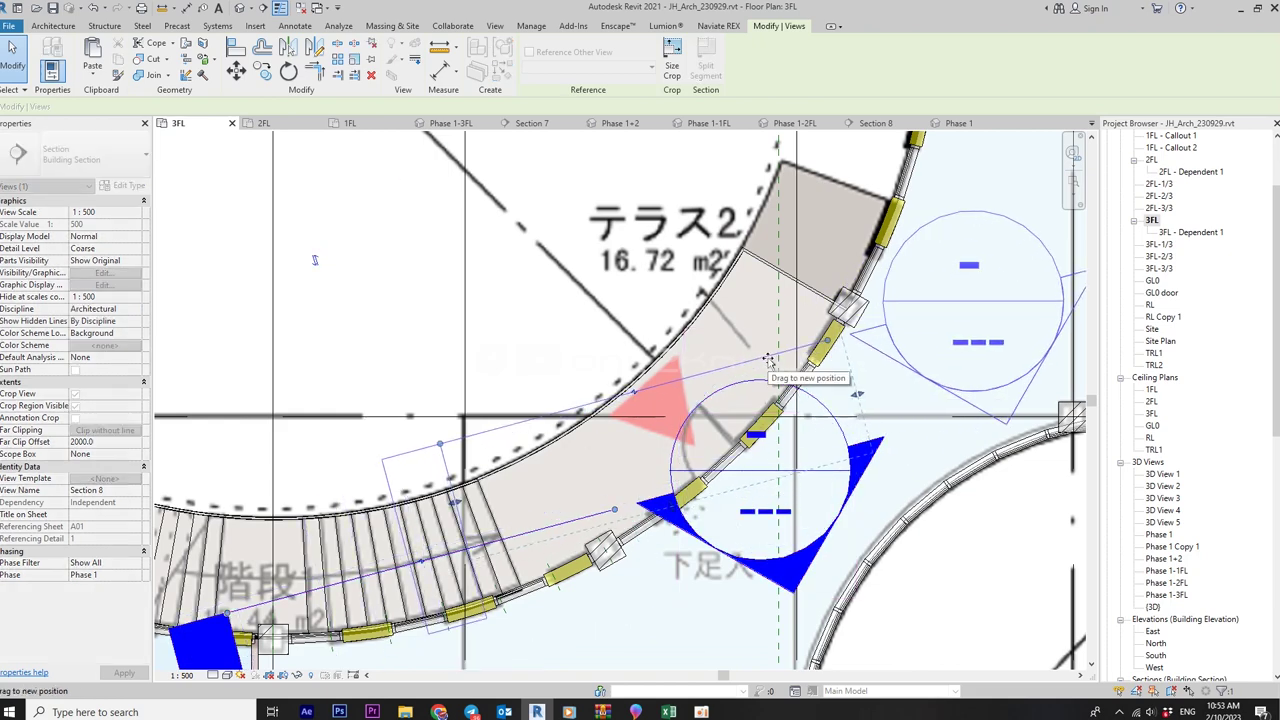
- Rotate Section 8 by 25° to cut across the curved curtain wall
click(288, 70)
click(910, 290)
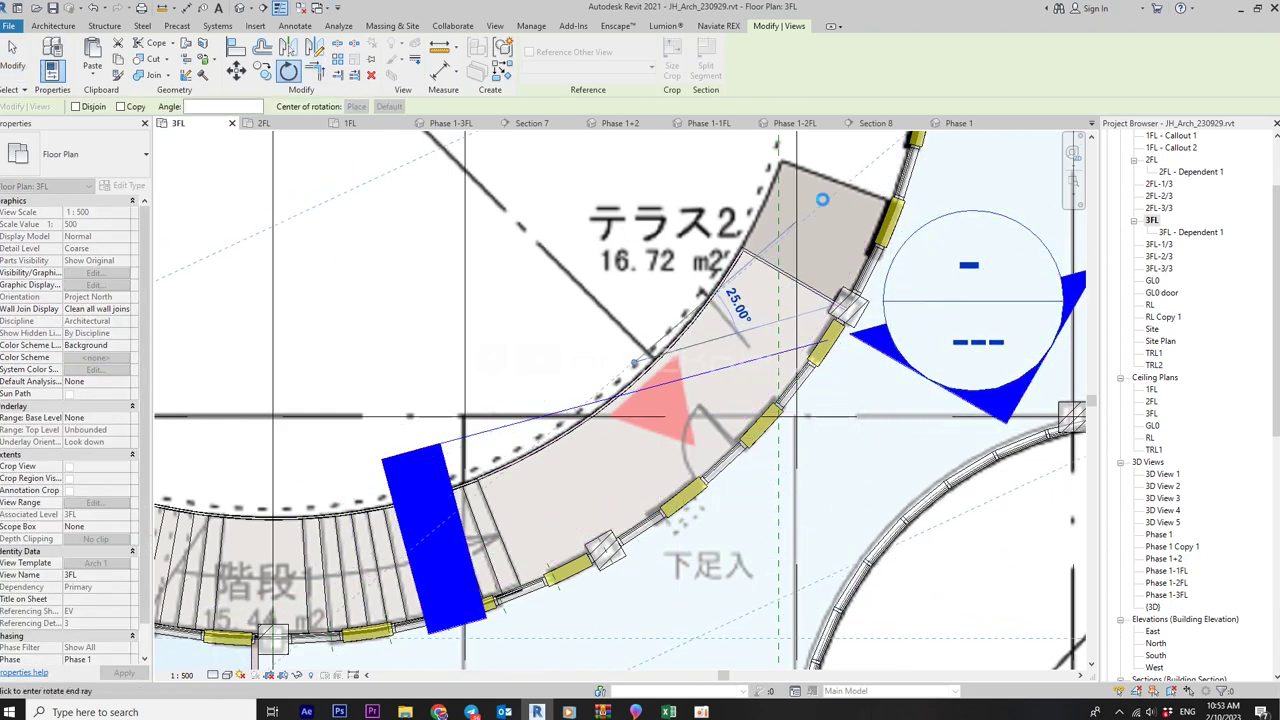
click(822, 200)
scroll(778, 432, down, 2)
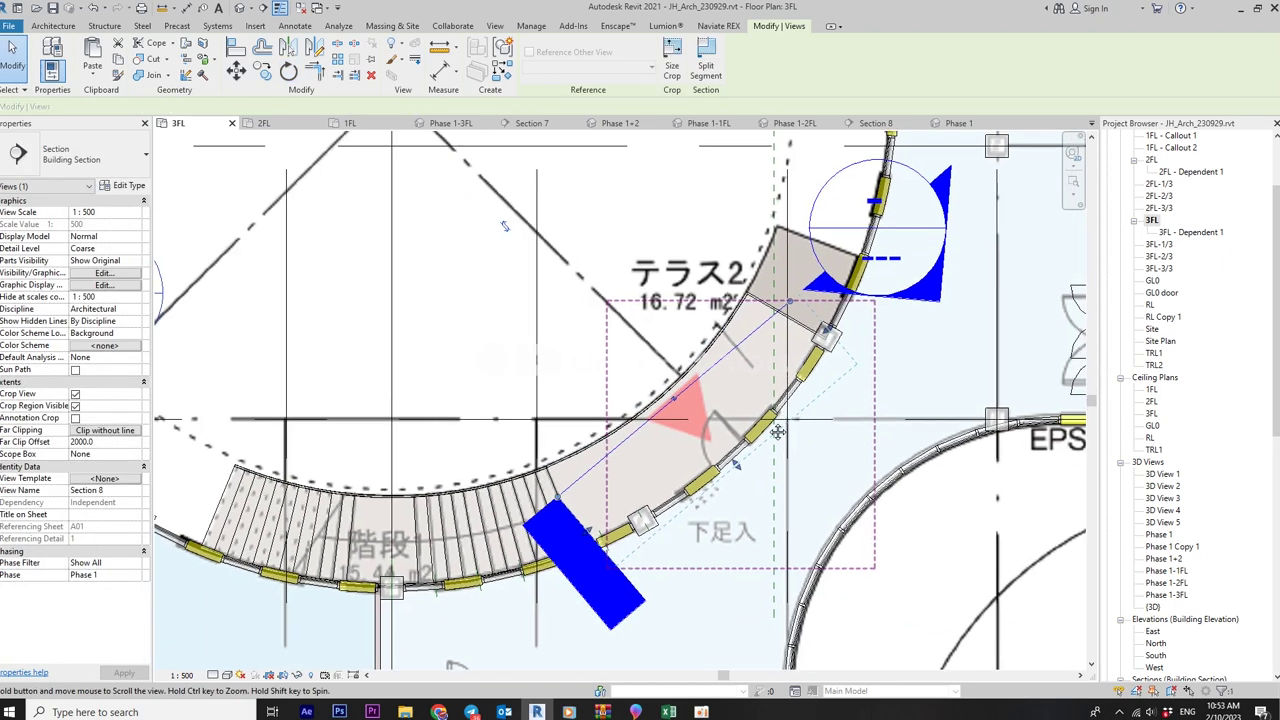
key(Escape)
- Tab-select the mullion inside the group at the curtain door position
scroll(778, 432, up, 1)
scroll(817, 423, up, 1)
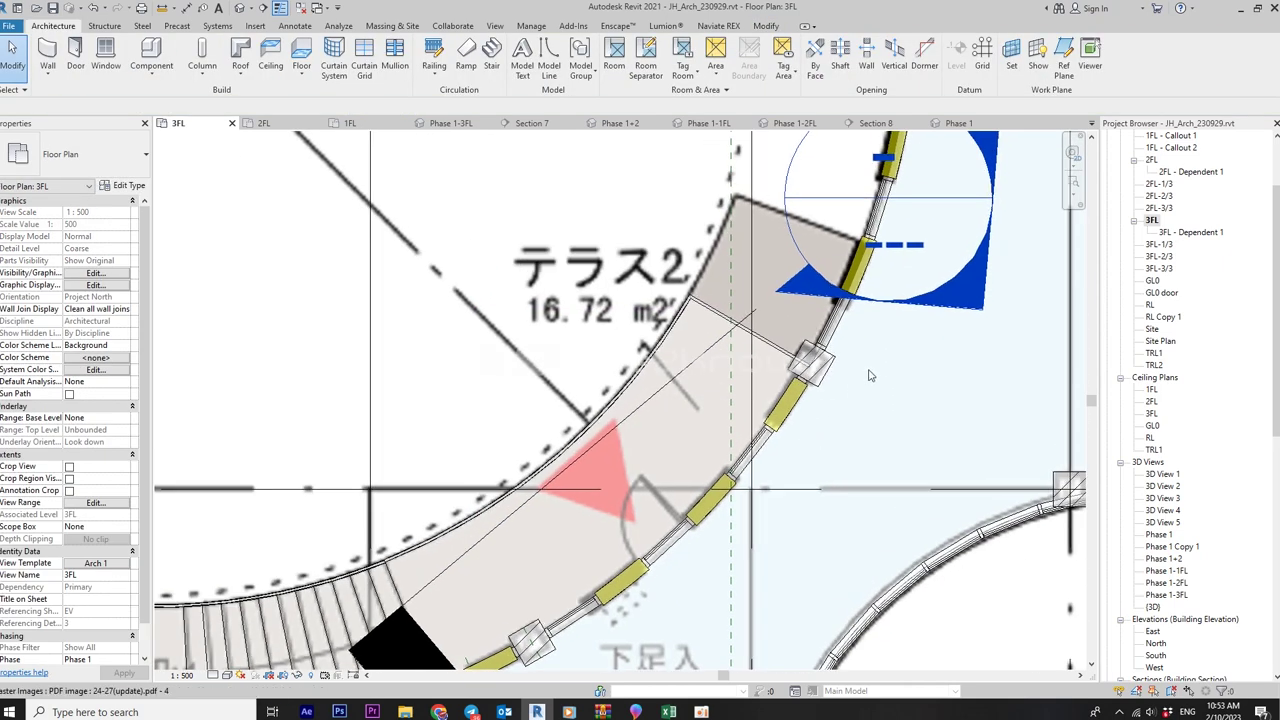
key(Tab)
click(673, 543)
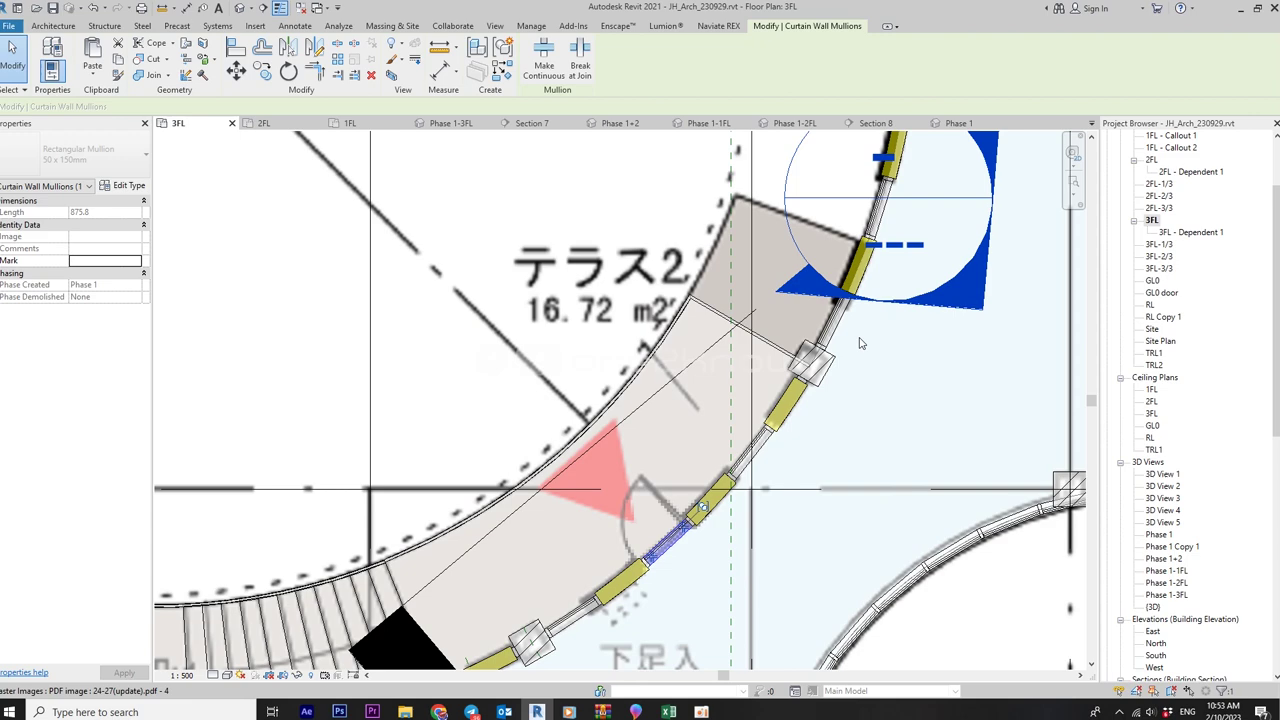
- Open the Section 8 view and select the ACW2 curtain wall
double_click(955, 307)
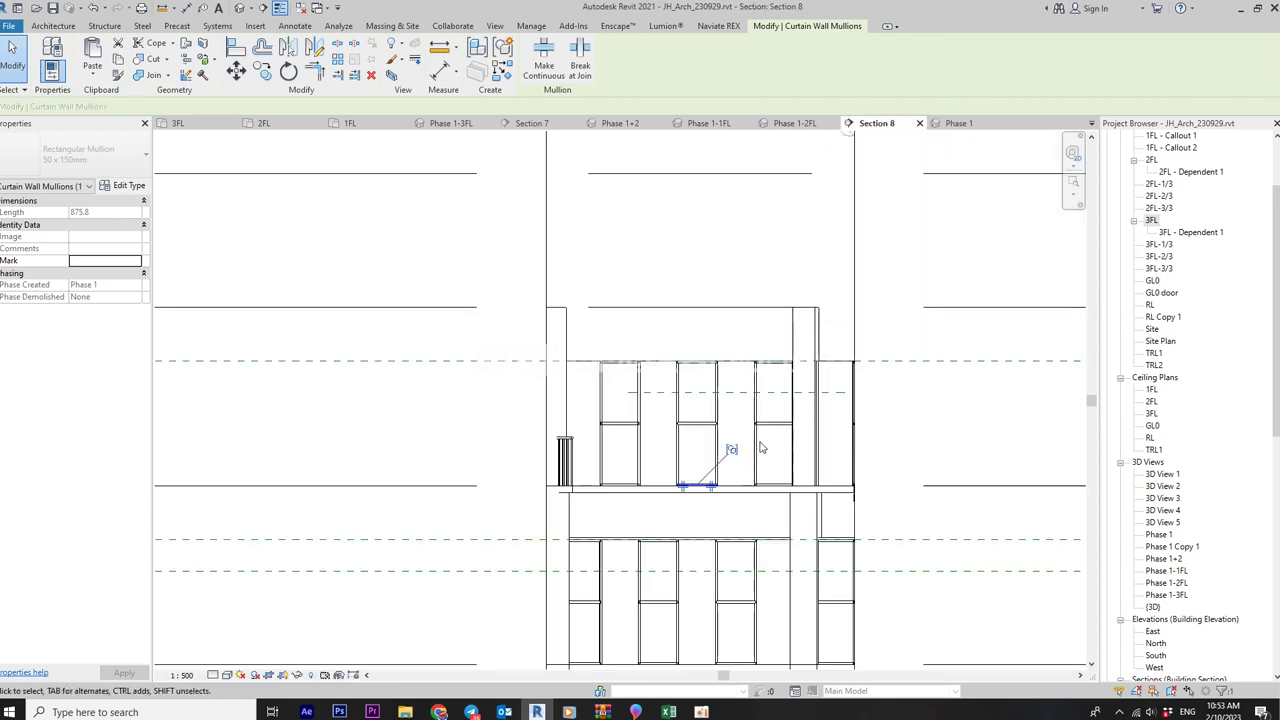
scroll(760, 448, up, 3)
key(Escape)
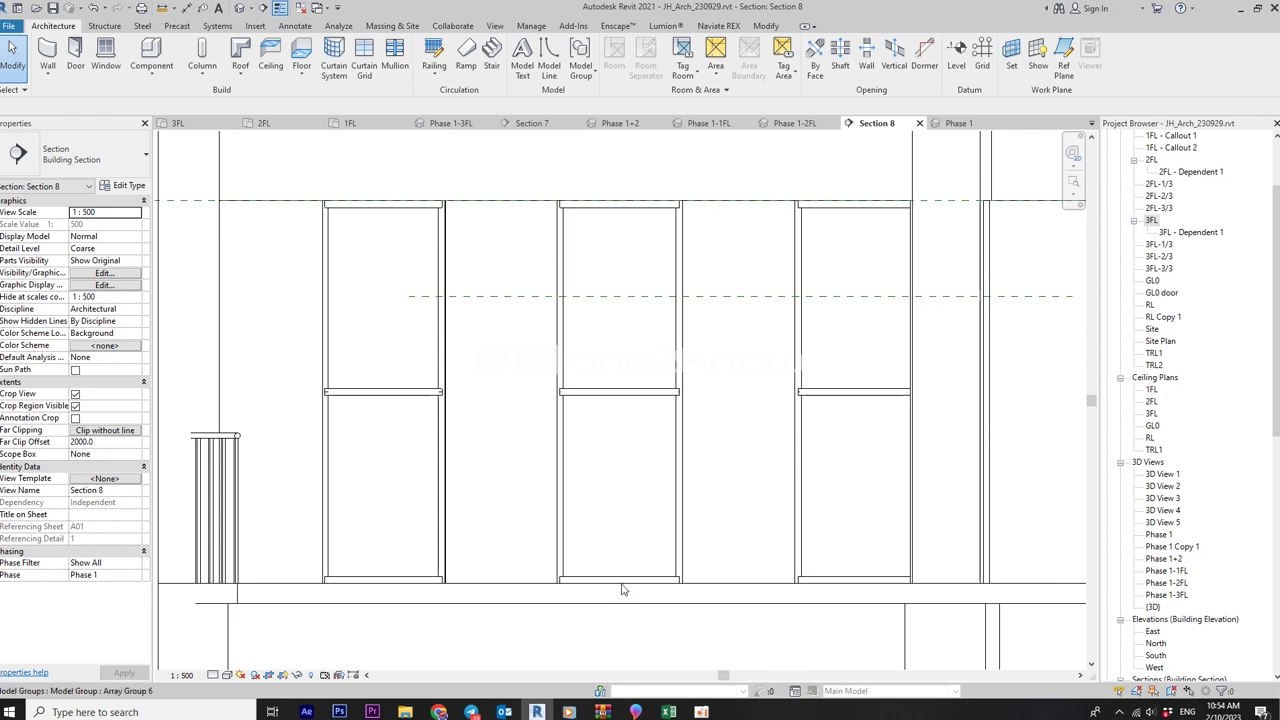
click(621, 590)
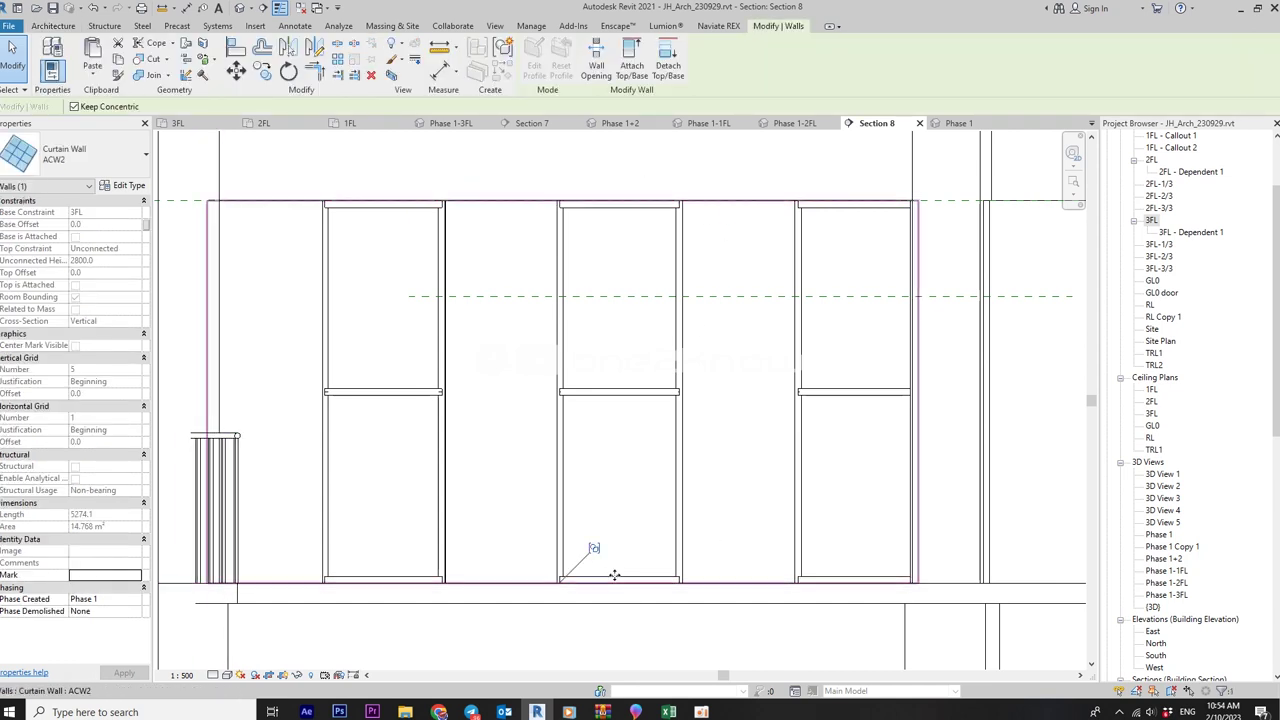
- Temporarily isolate the ACW2 curtain wall in Section 8
click(297, 676)
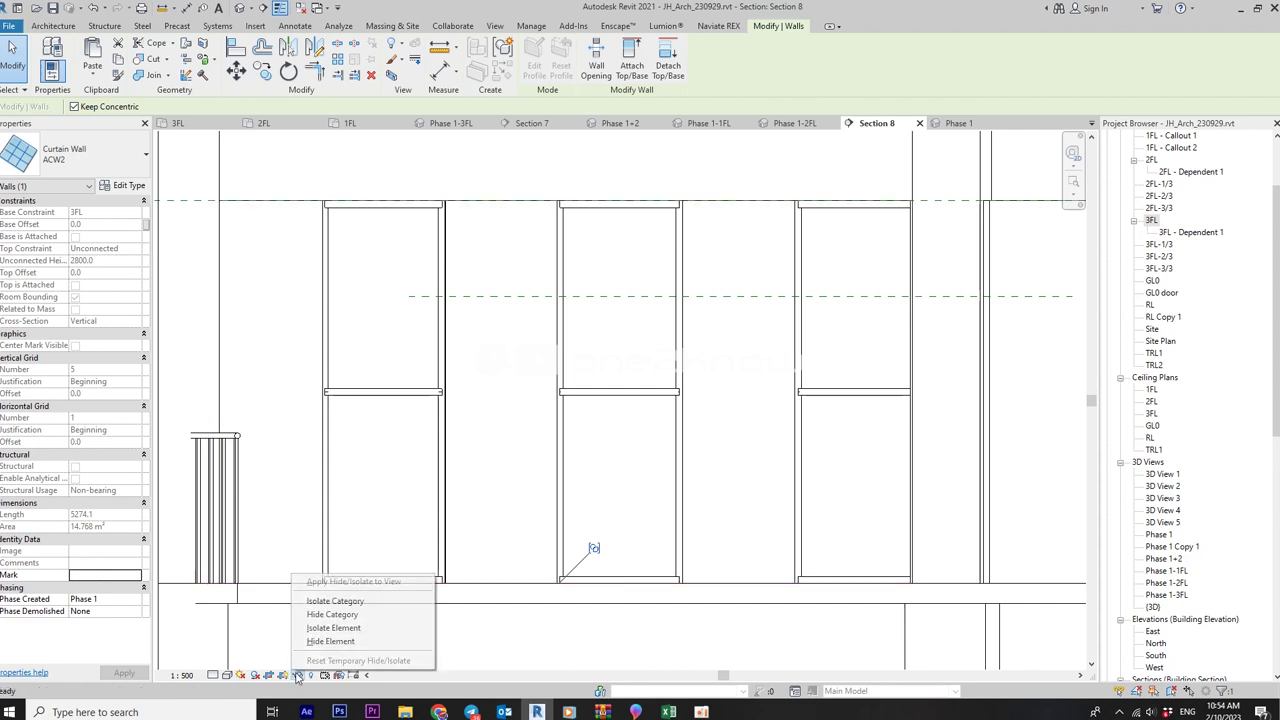
click(330, 628)
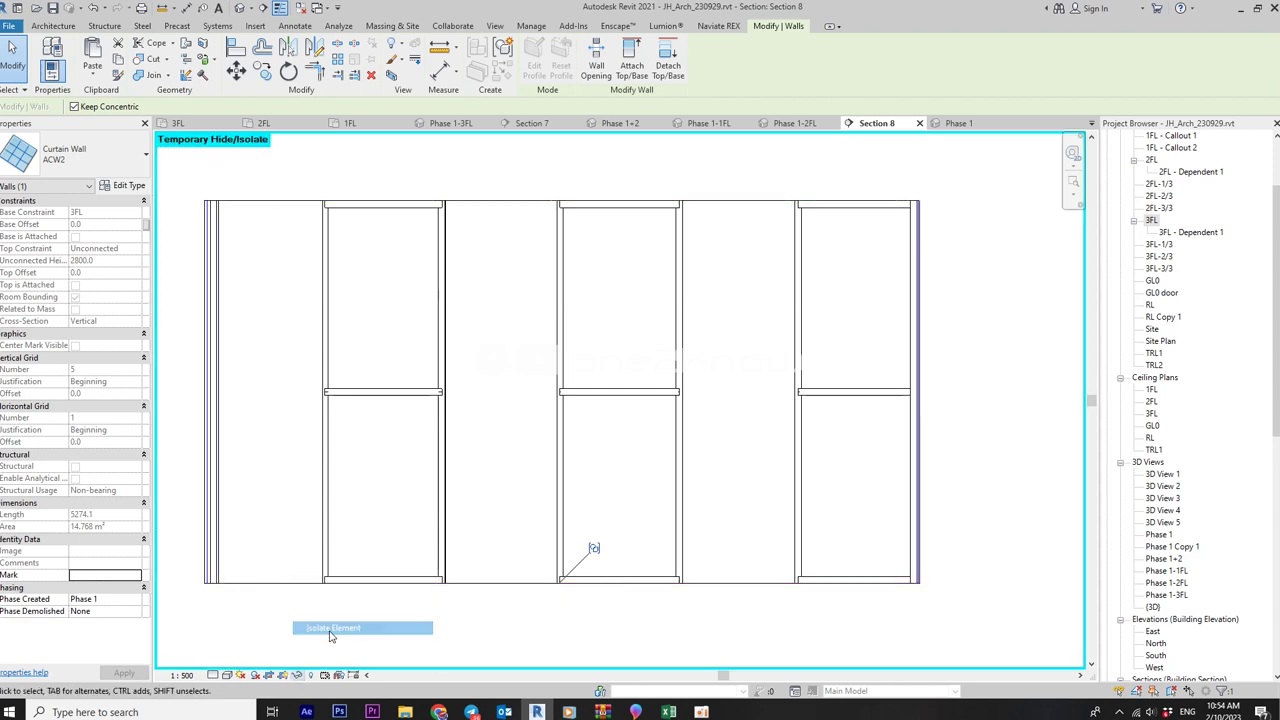
key(Escape)
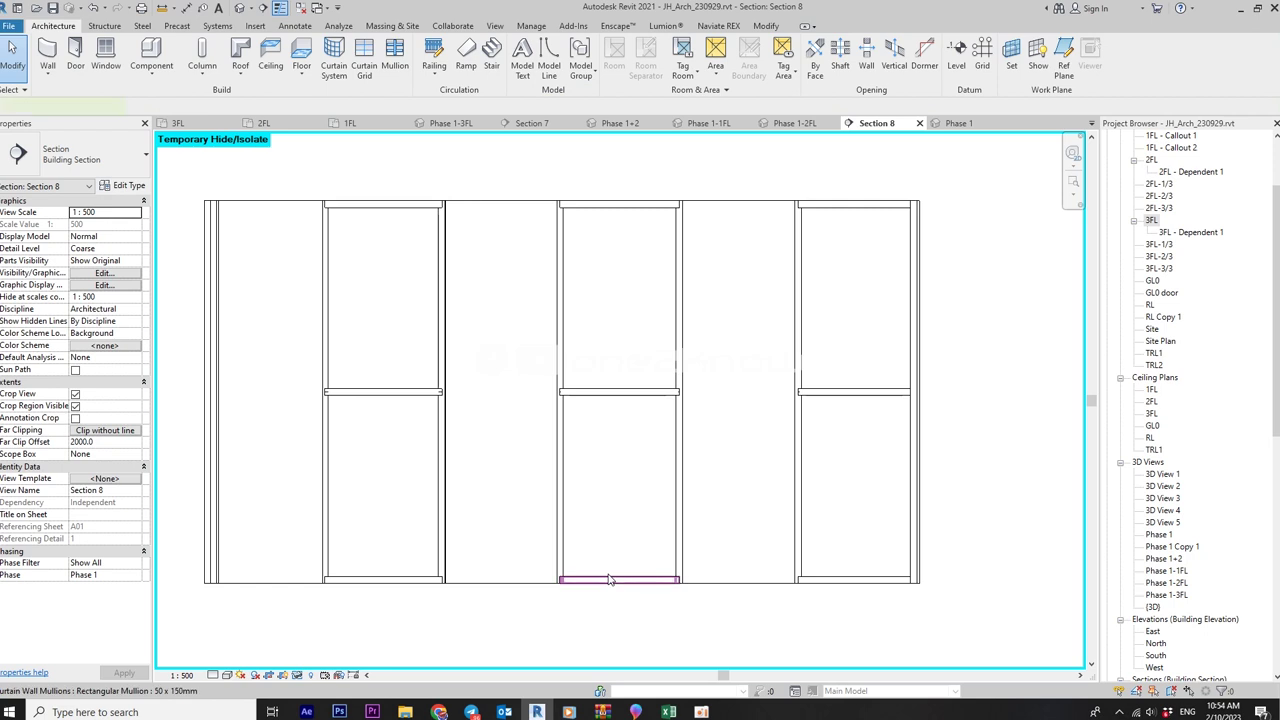
- Select the Array Group 6 model group and ungroup it
click(609, 580)
scroll(656, 548, up, 2)
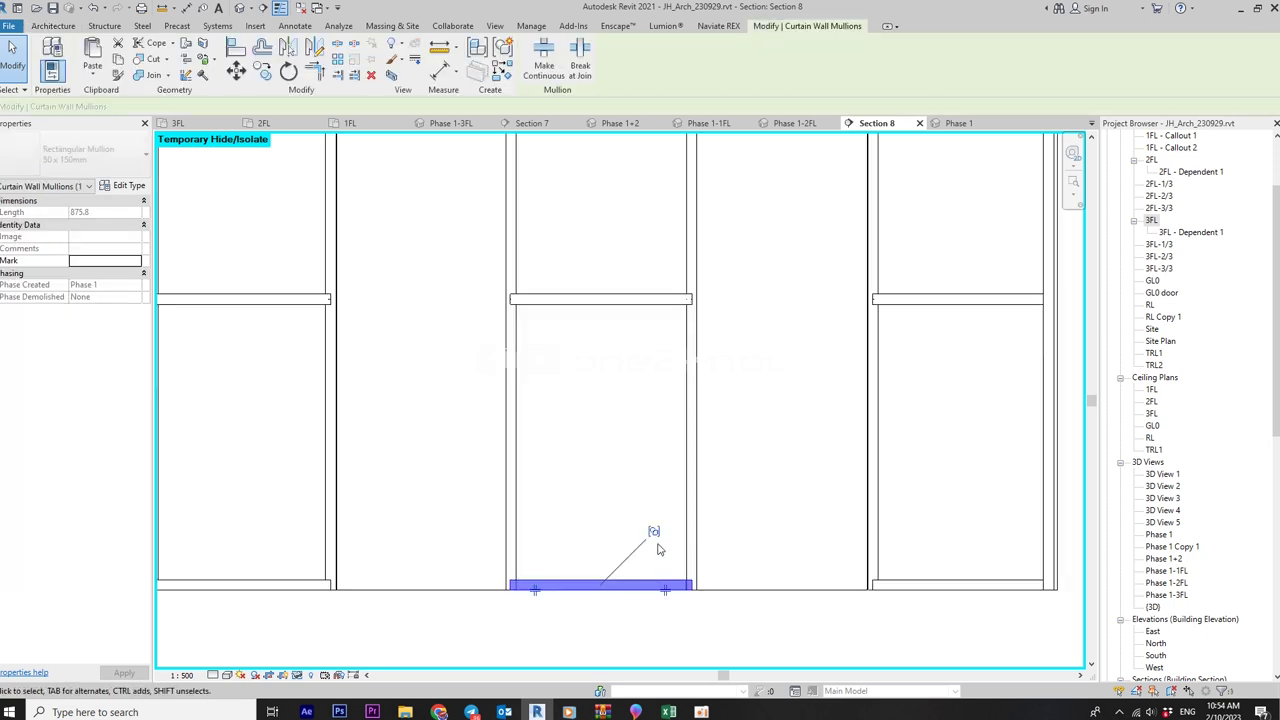
scroll(640, 548, down, 4)
key(Escape)
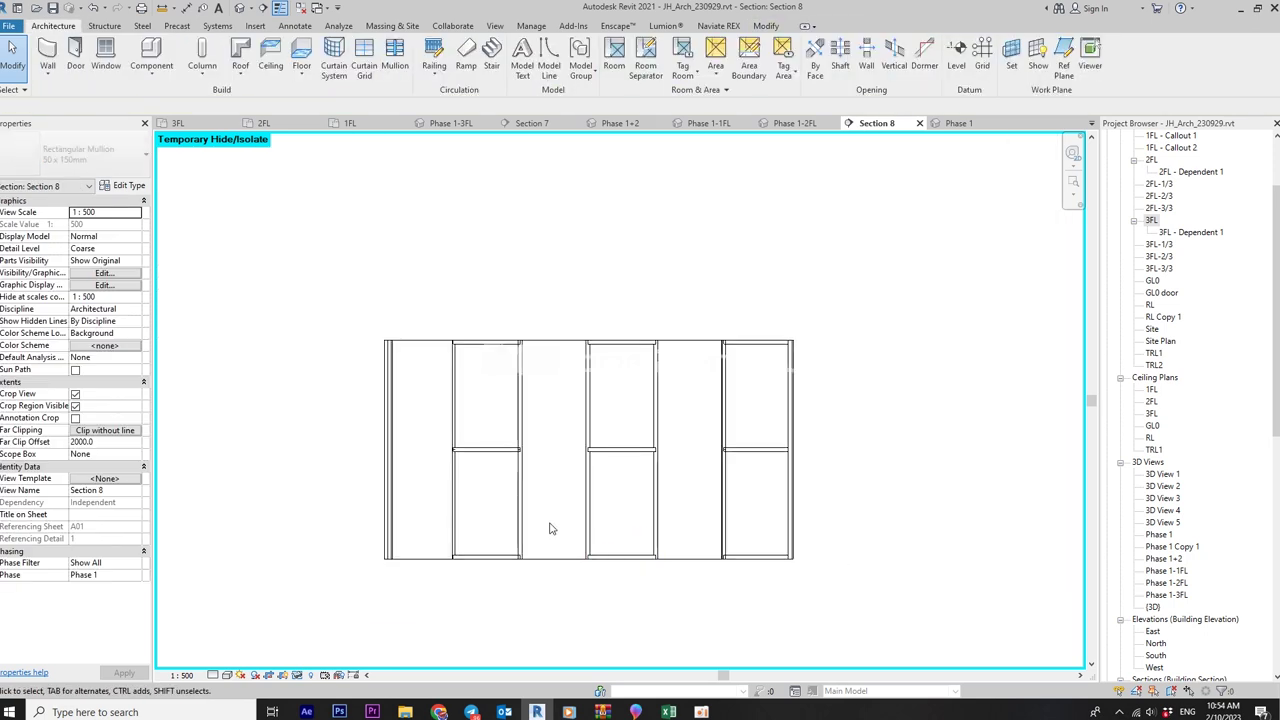
click(643, 556)
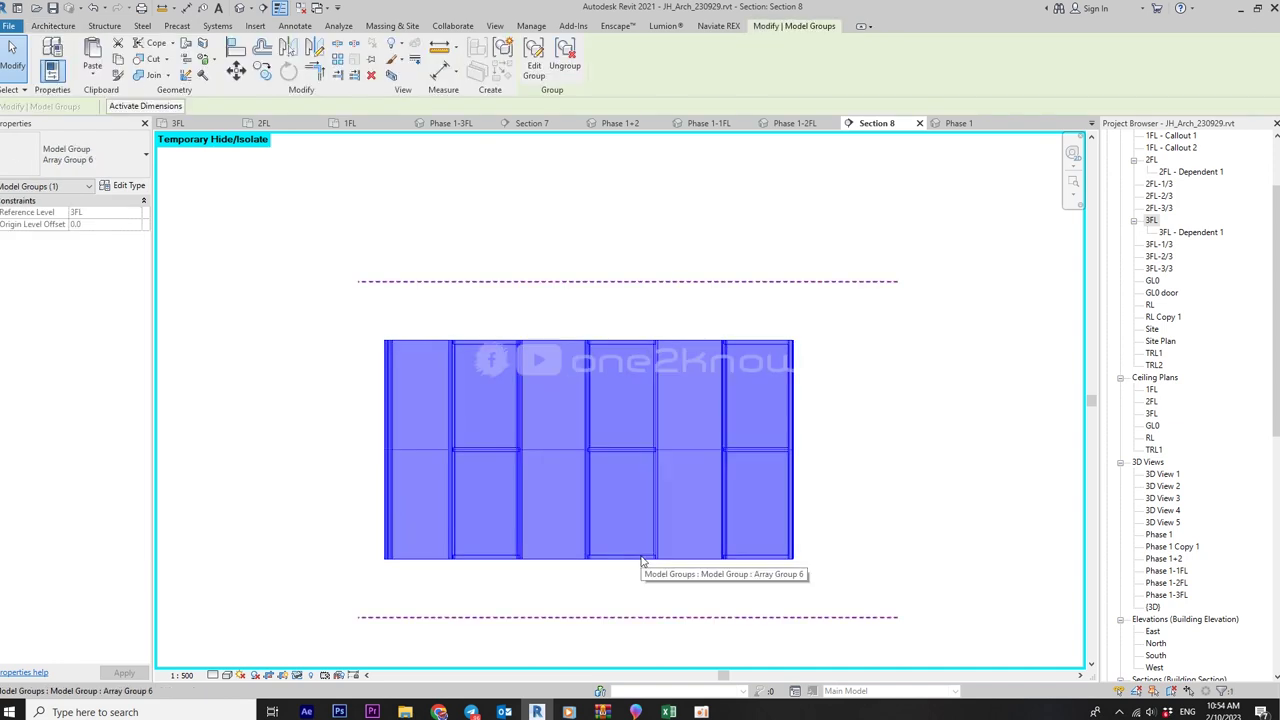
right_click(643, 558)
click(636, 541)
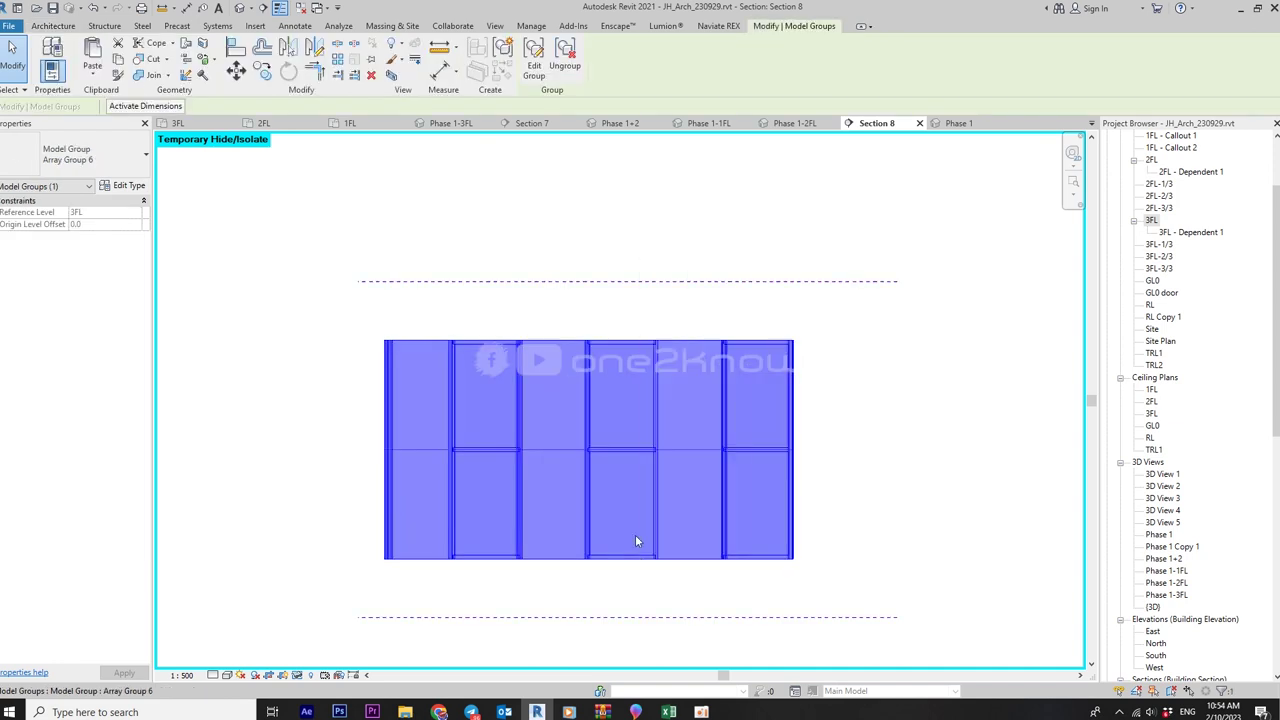
click(556, 66)
key(Escape)
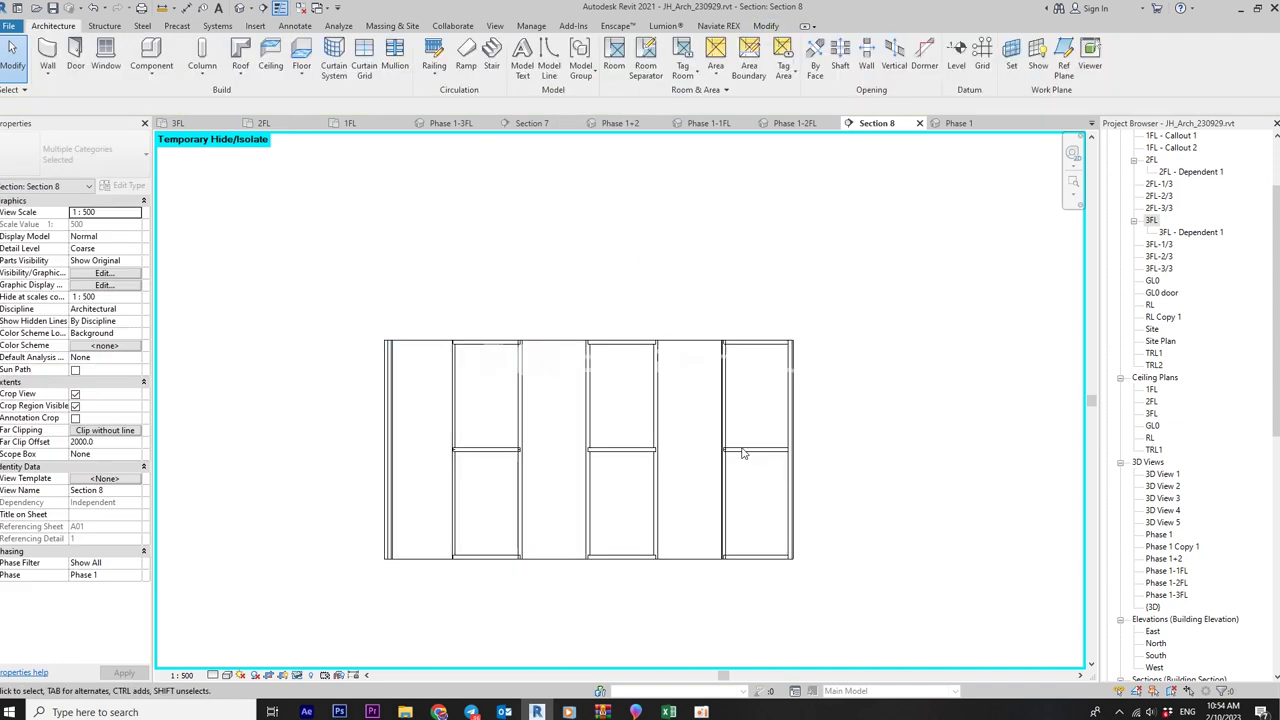
click(625, 561)
scroll(625, 558, up, 2)
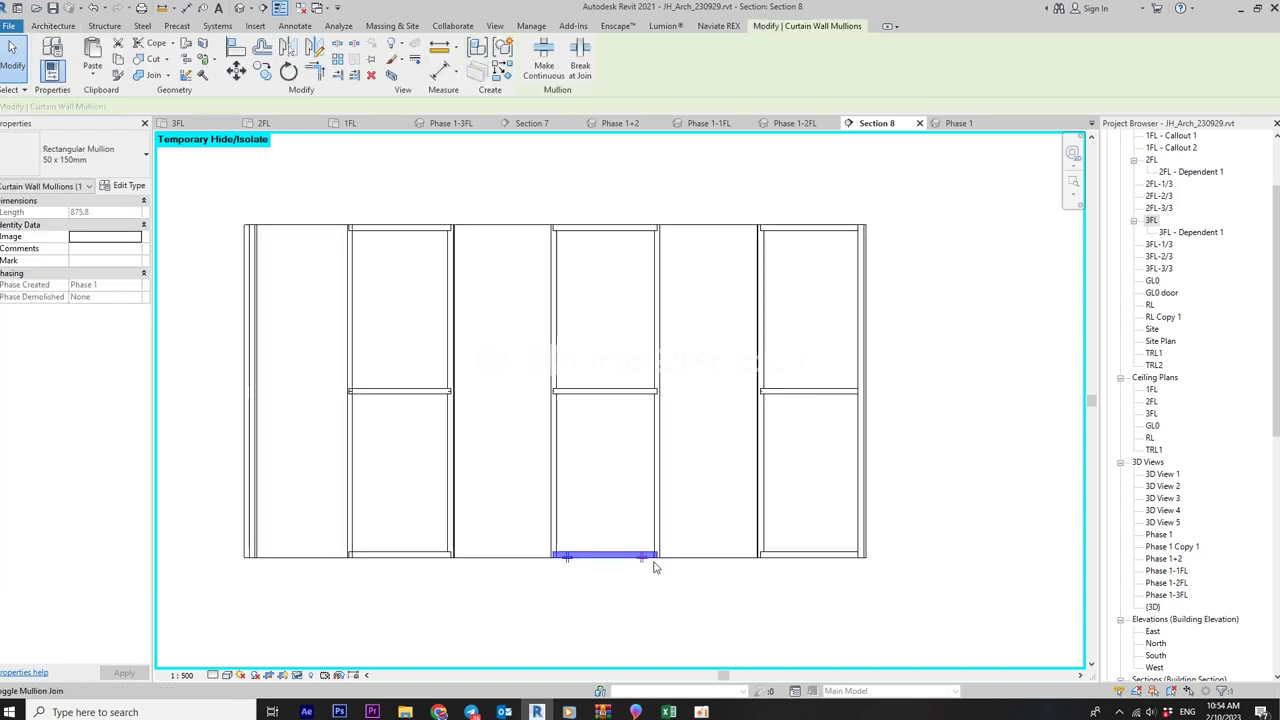
scroll(614, 551, up, 2)
key(Escape)
click(605, 551)
scroll(605, 551, down, 1)
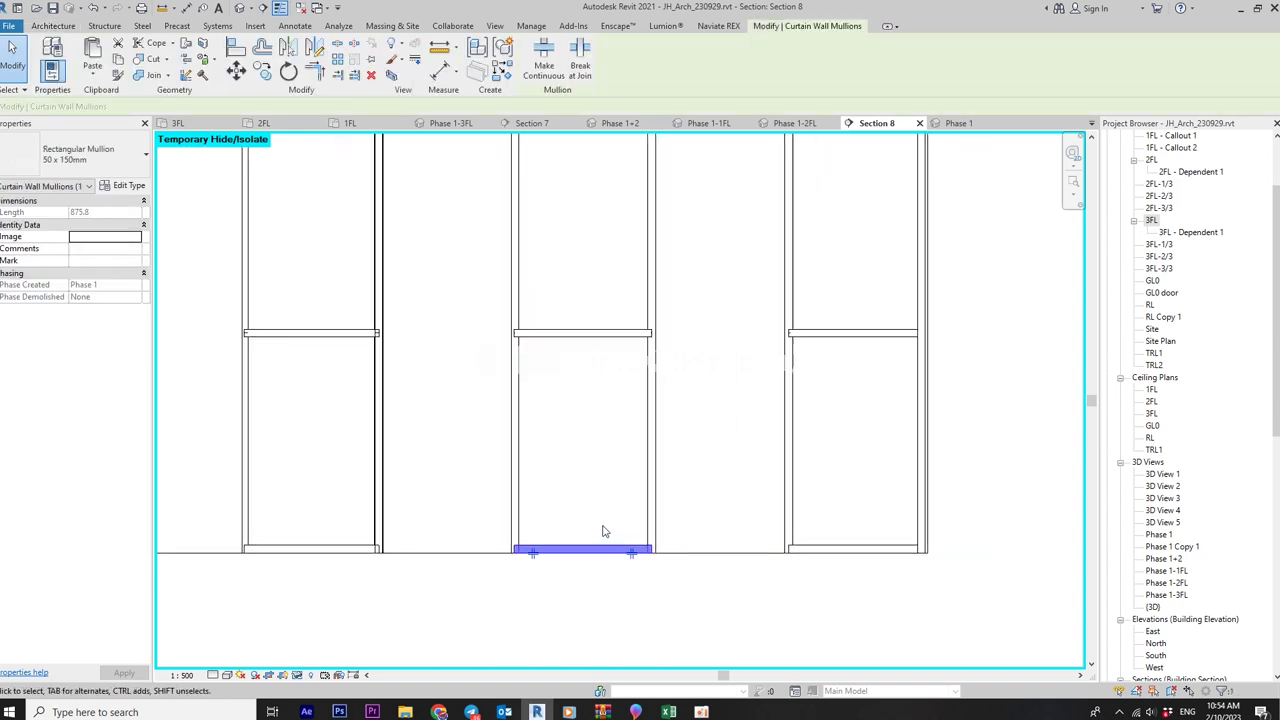
scroll(604, 535, down, 1)
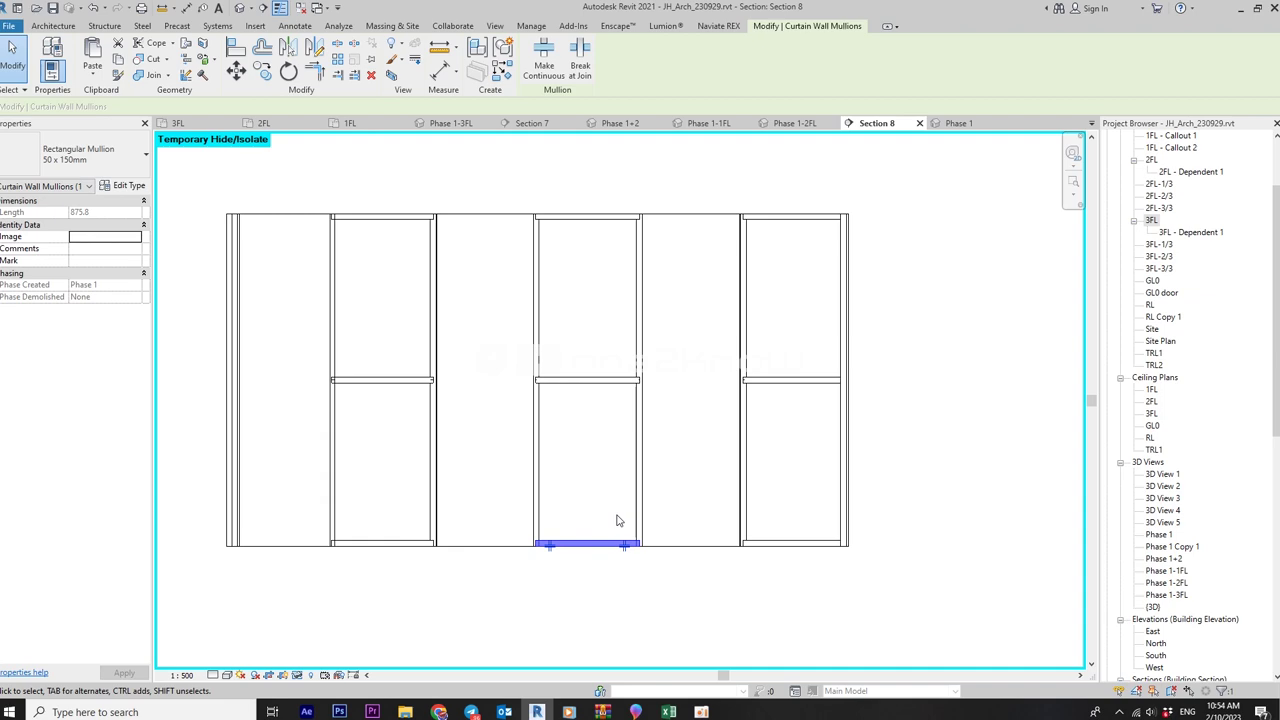
key(Escape)
click(620, 542)
scroll(620, 542, up, 2)
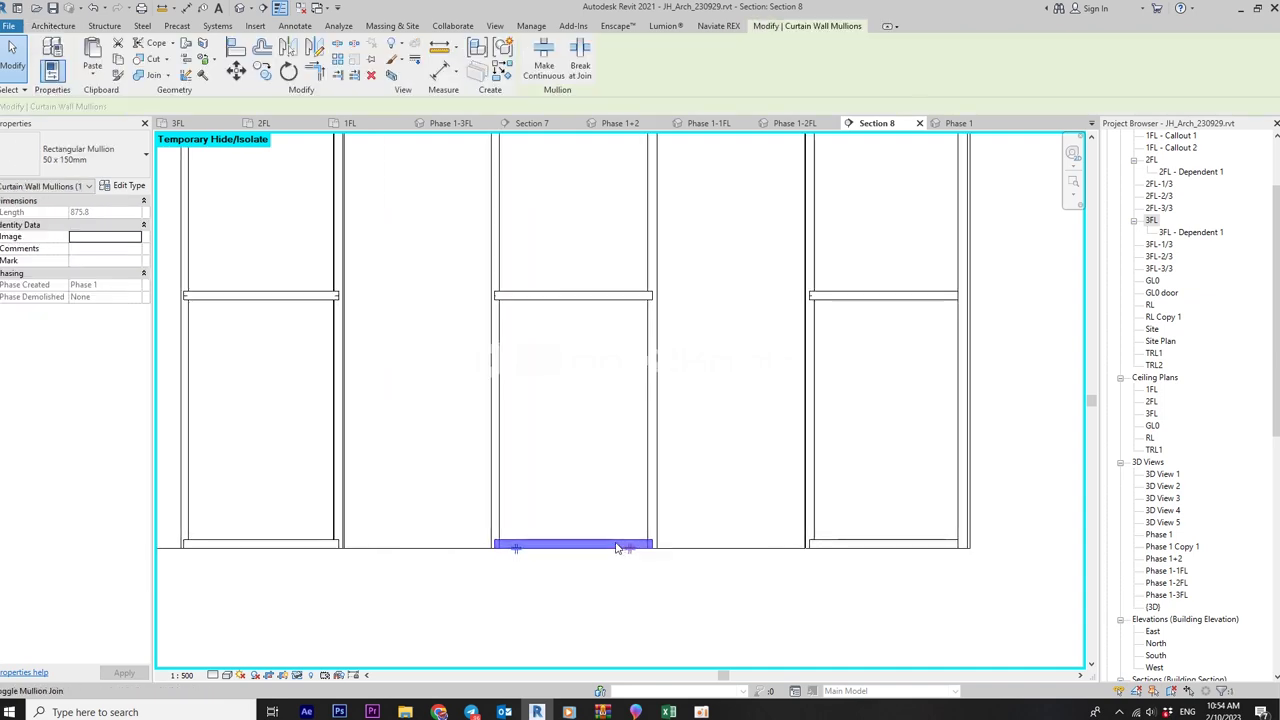
key(Escape)
middle_drag(602, 415, 638, 532)
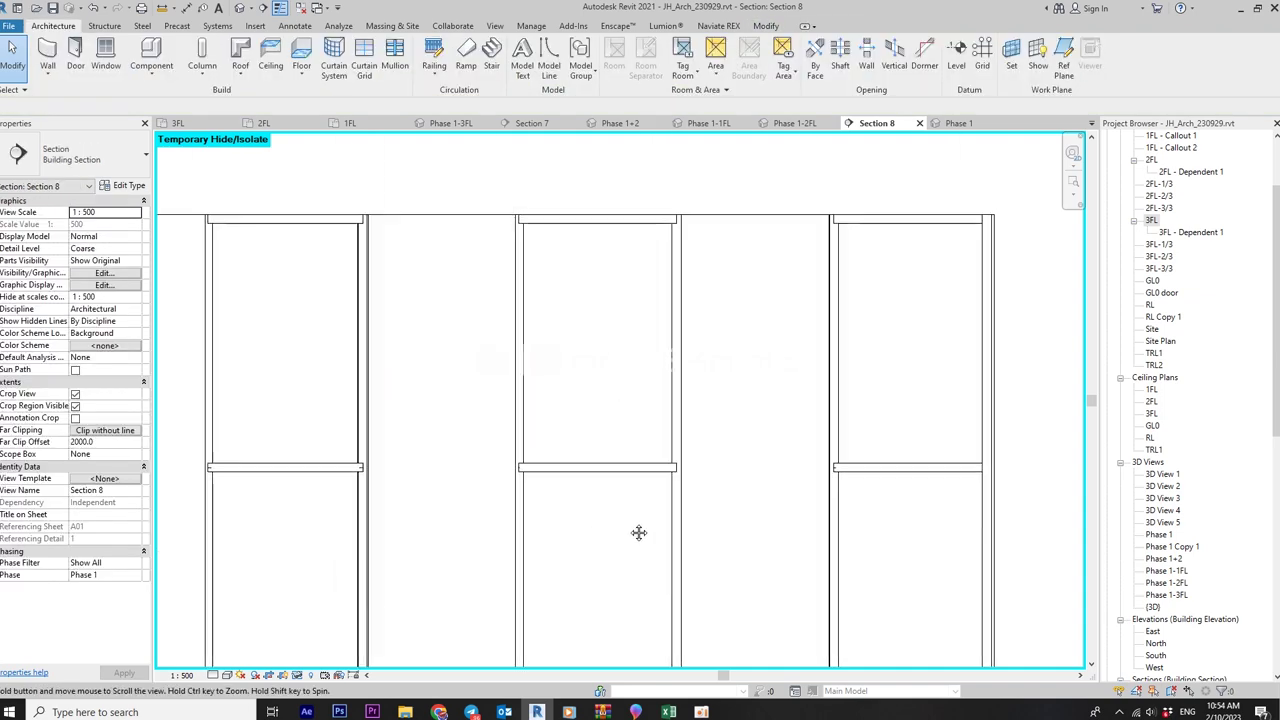
click(612, 222)
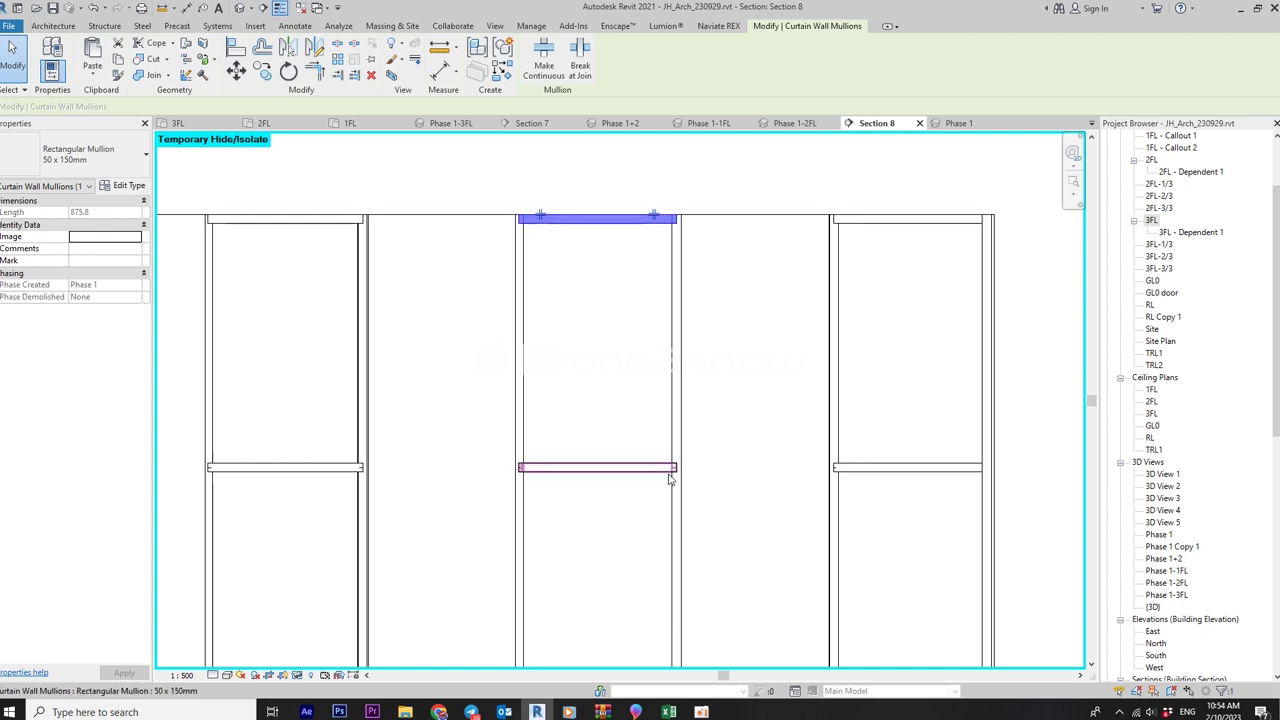
scroll(674, 484, down, 2)
key(Escape)
middle_drag(615, 409, 609, 451)
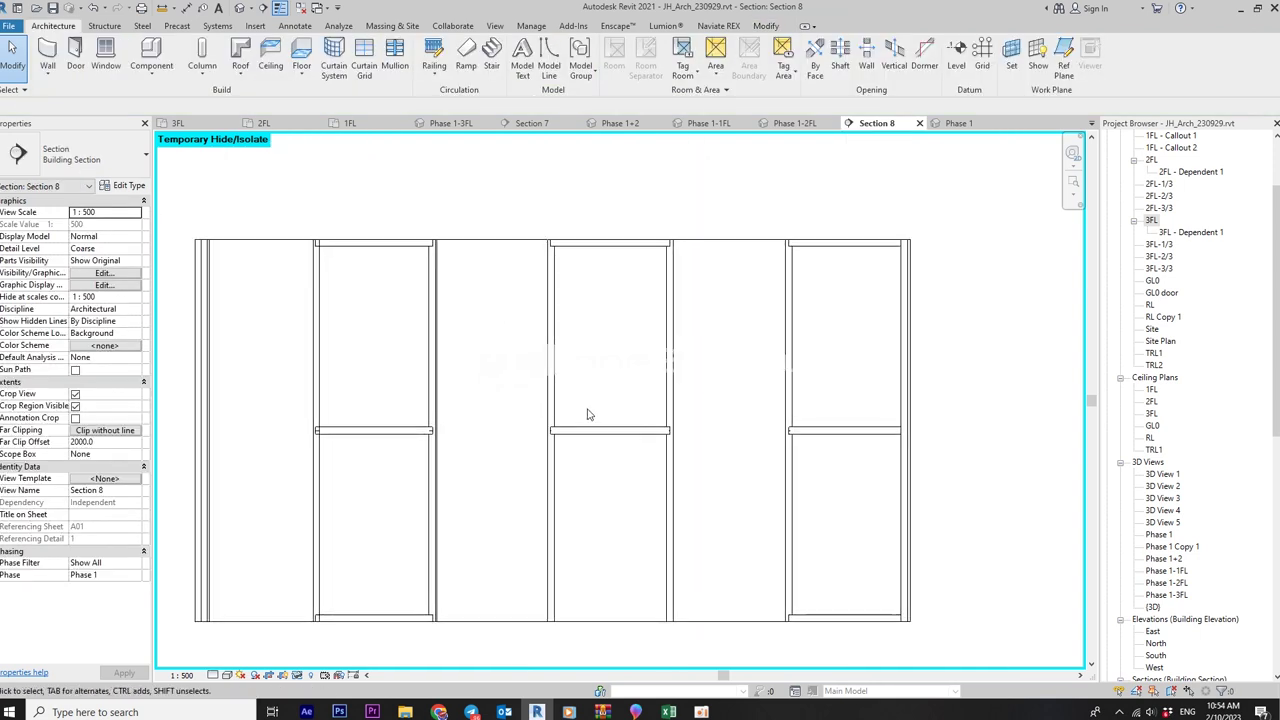
- Draw a horizontal reference plane across the middle bay
click(1060, 67)
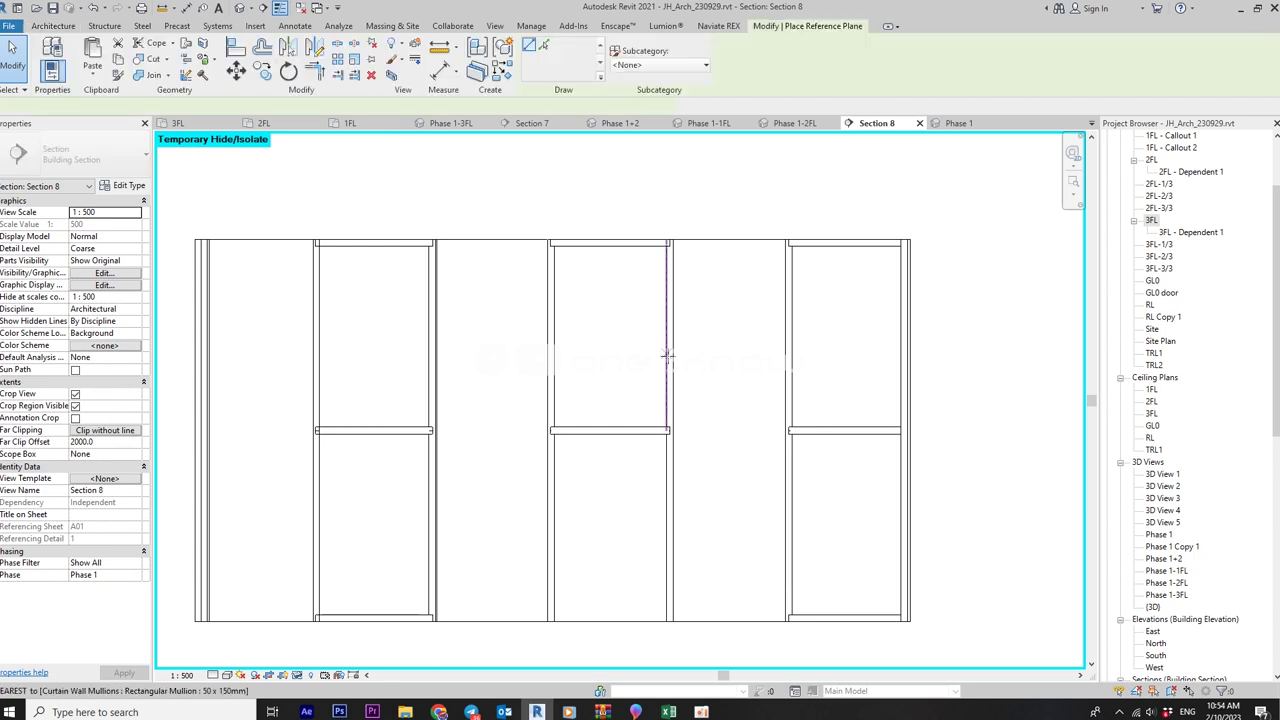
click(730, 374)
key(Escape)
click(634, 378)
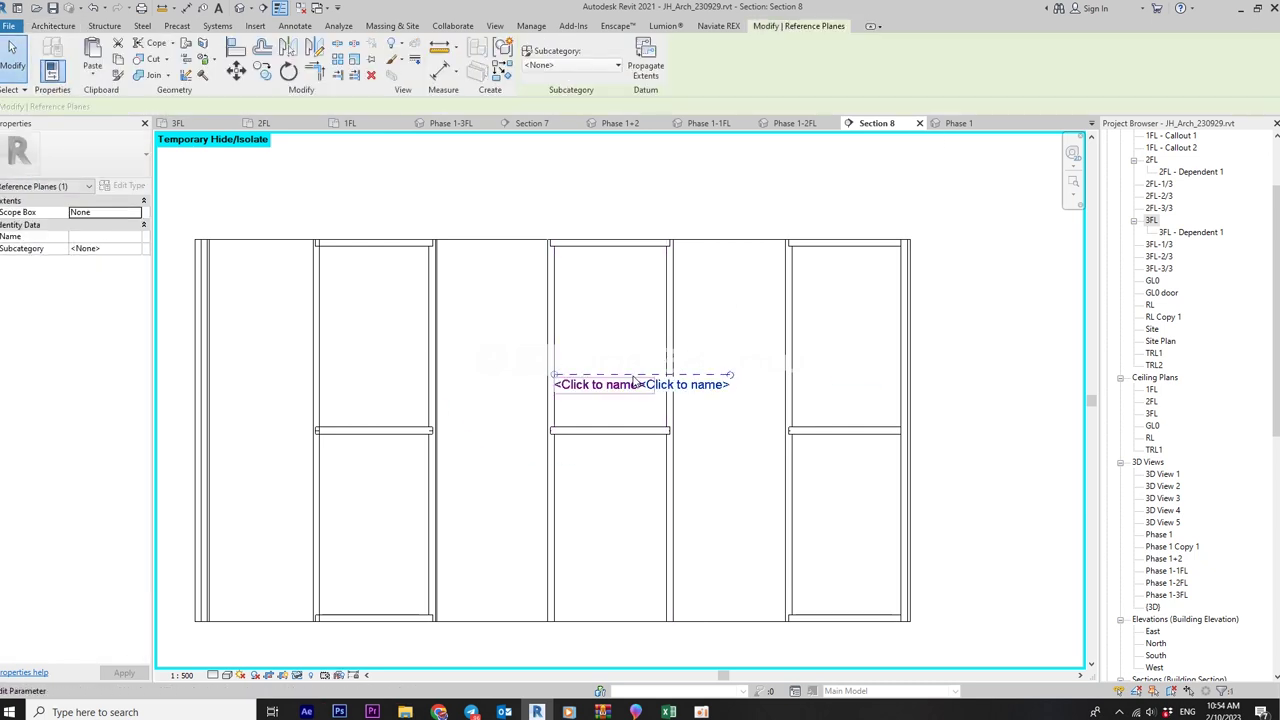
- Add an aligned dimension (1808) from the reference plane to the wall base
click(176, 9)
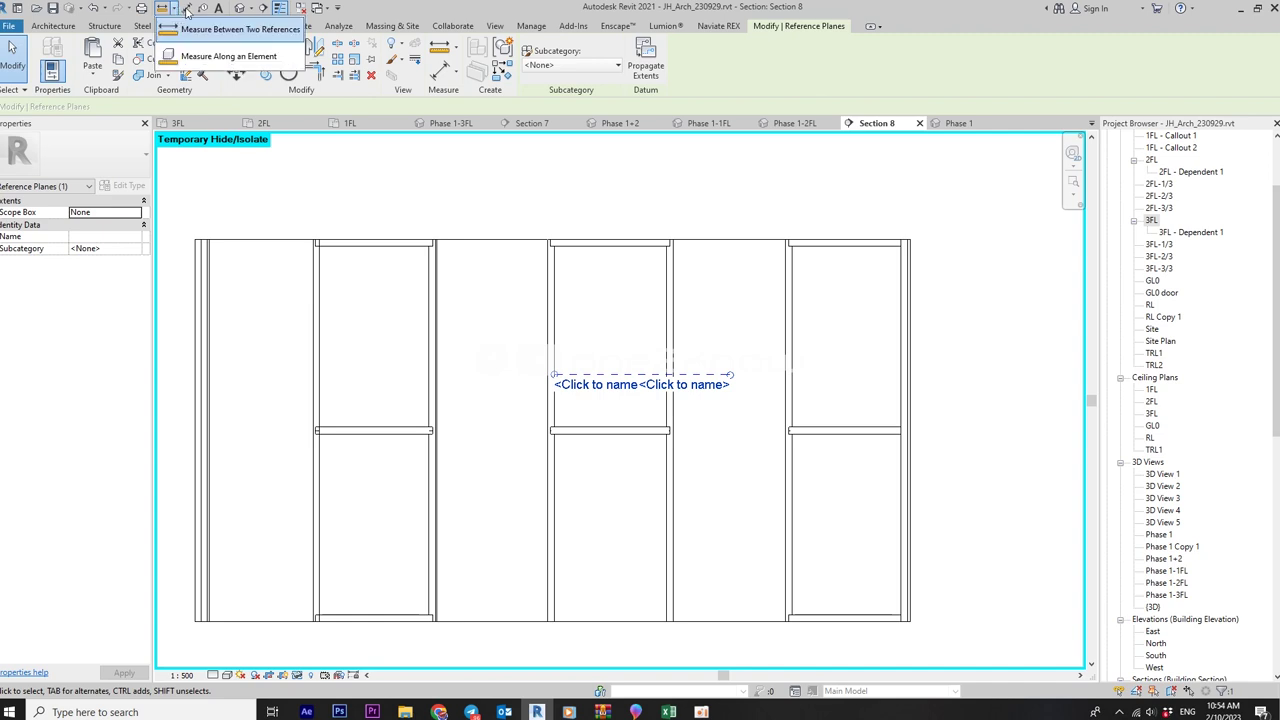
click(185, 7)
click(566, 374)
click(568, 630)
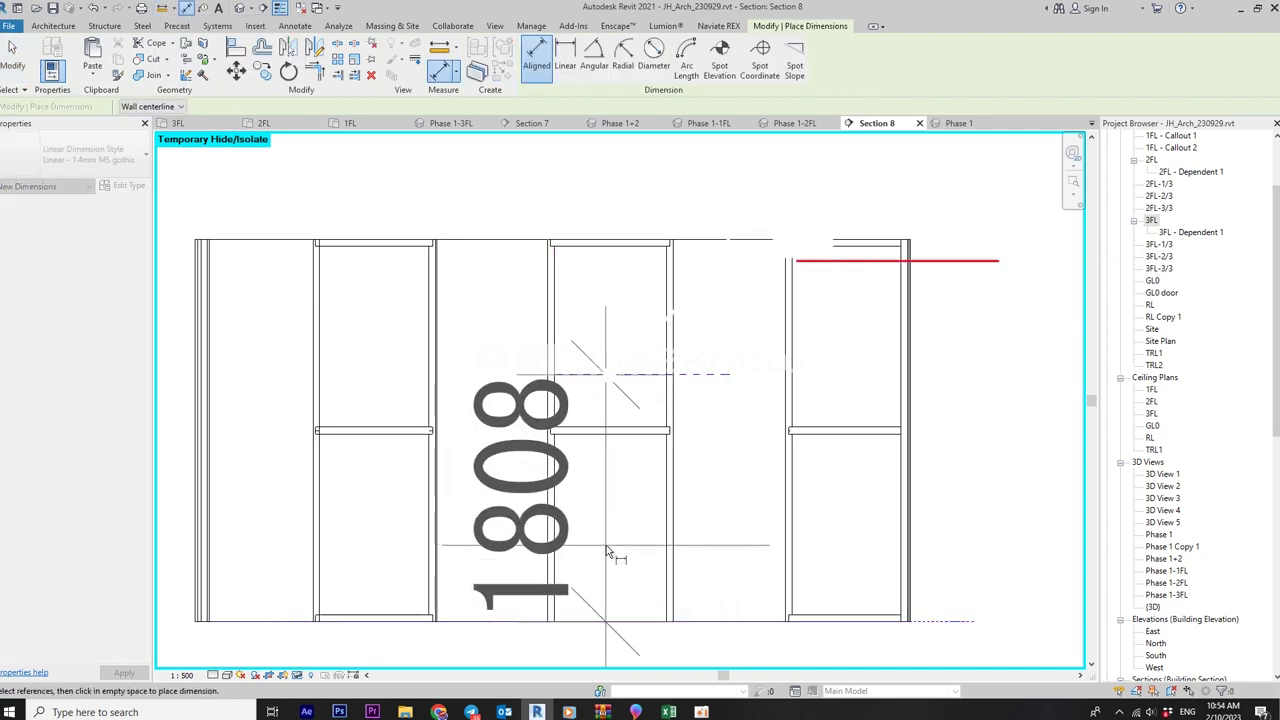
click(495, 530)
key(Escape)
key(Escape)
- Change the reference plane's height dimension to 2100
click(606, 377)
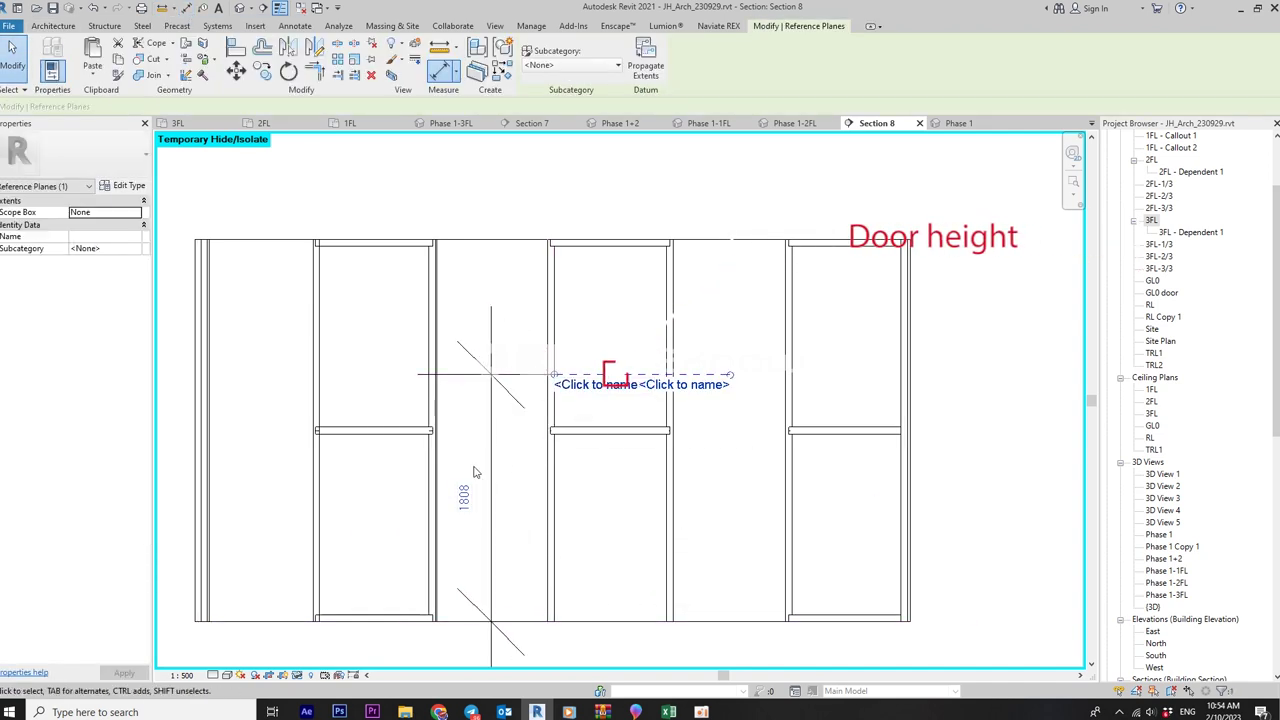
click(462, 495)
text(2100)
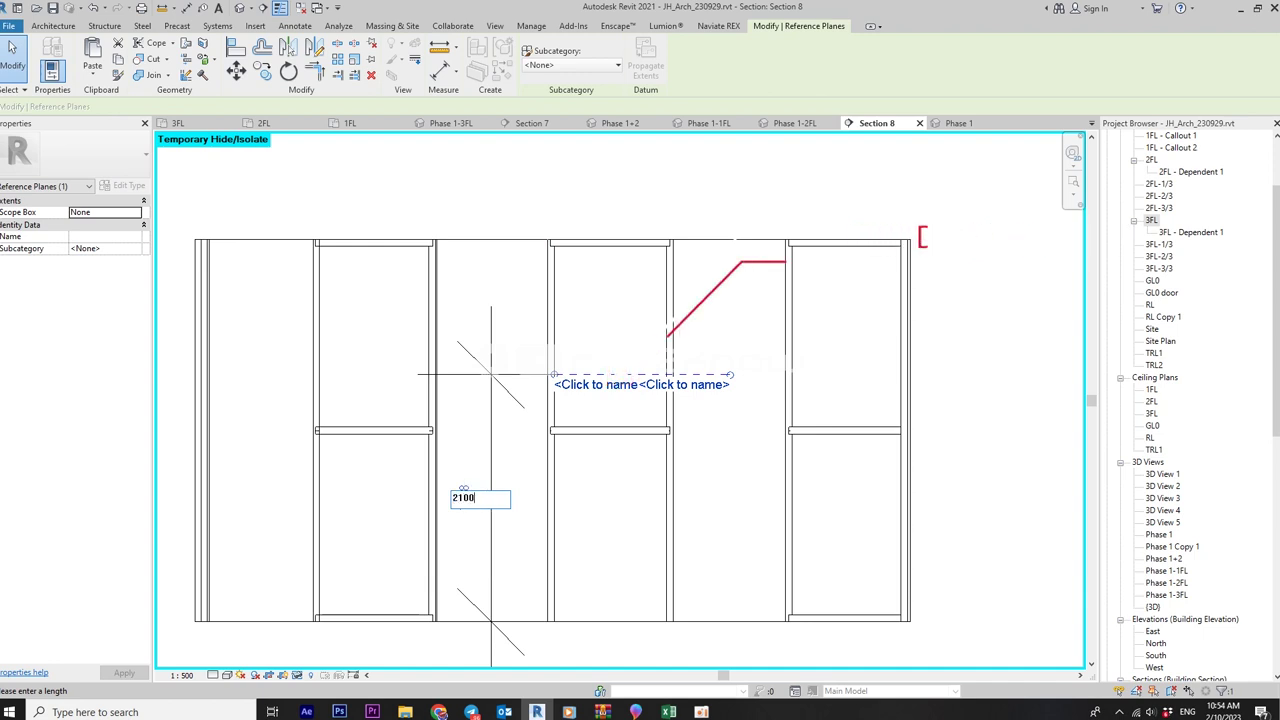
key(Return)
key(Escape)
scroll(688, 394, up, 1)
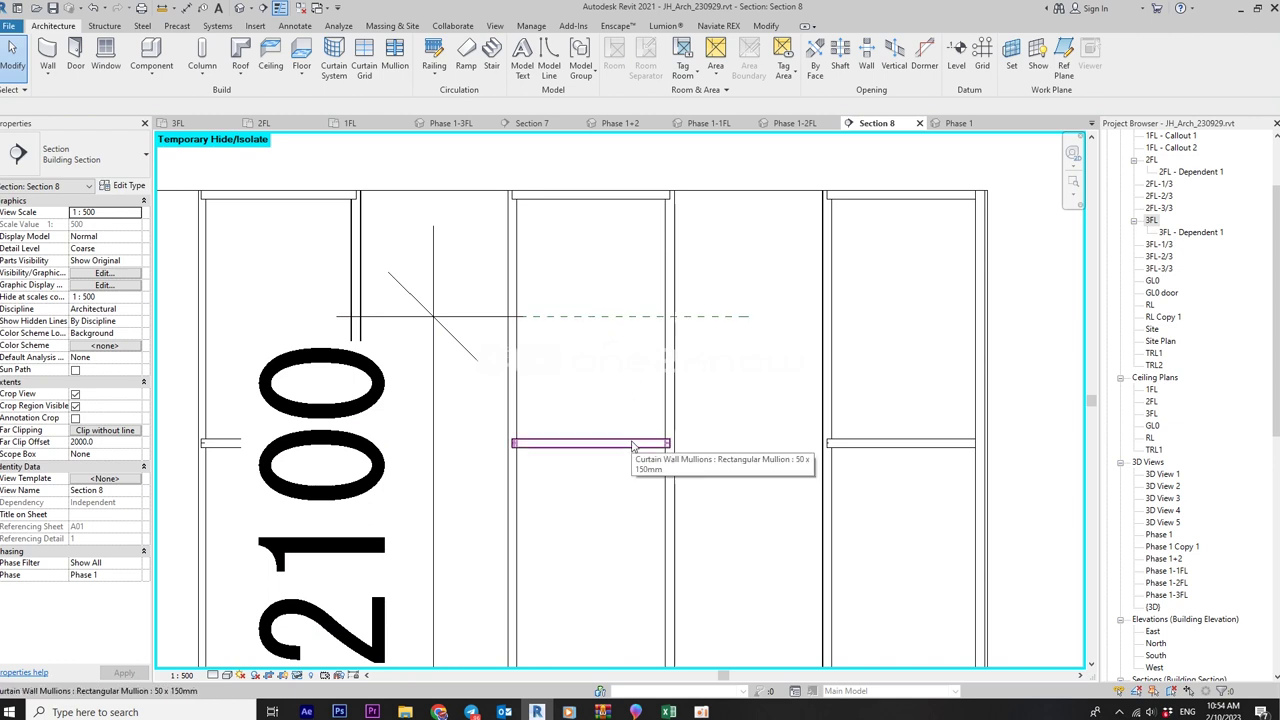
- Add a one-segment curtain grid line at the 2100 reference plane in the middle bay
click(363, 70)
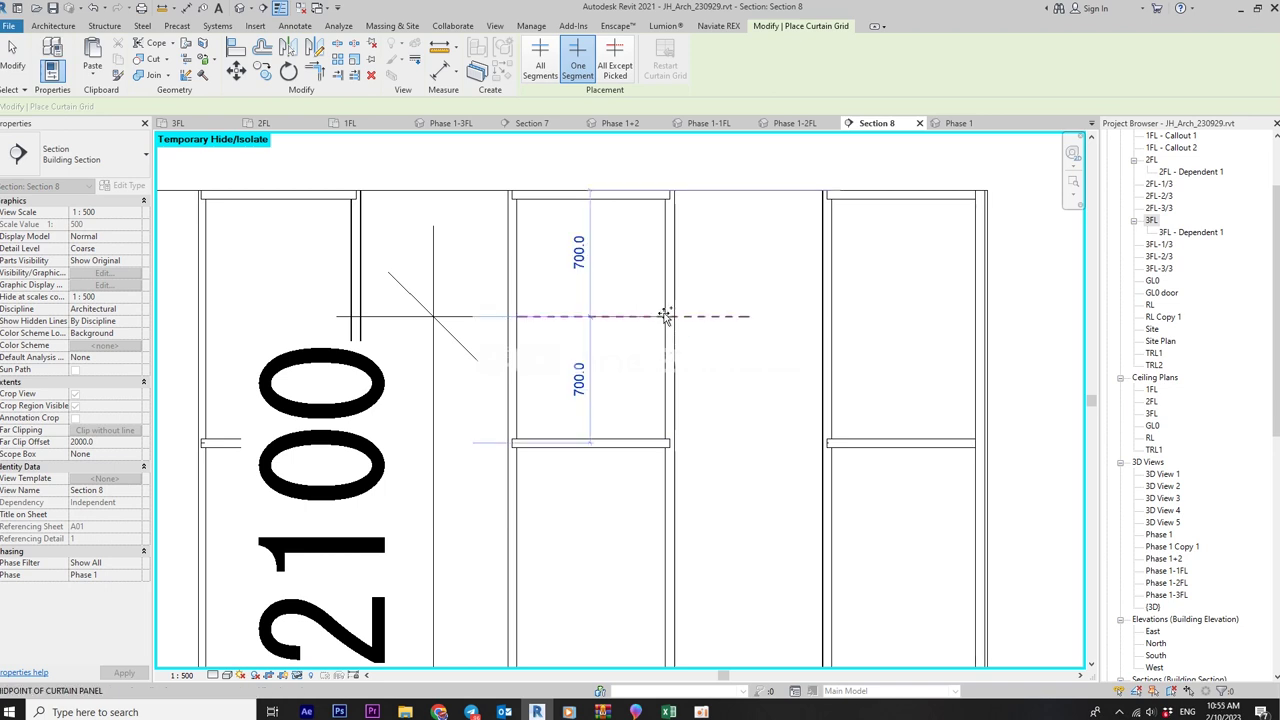
click(663, 316)
key(Escape)
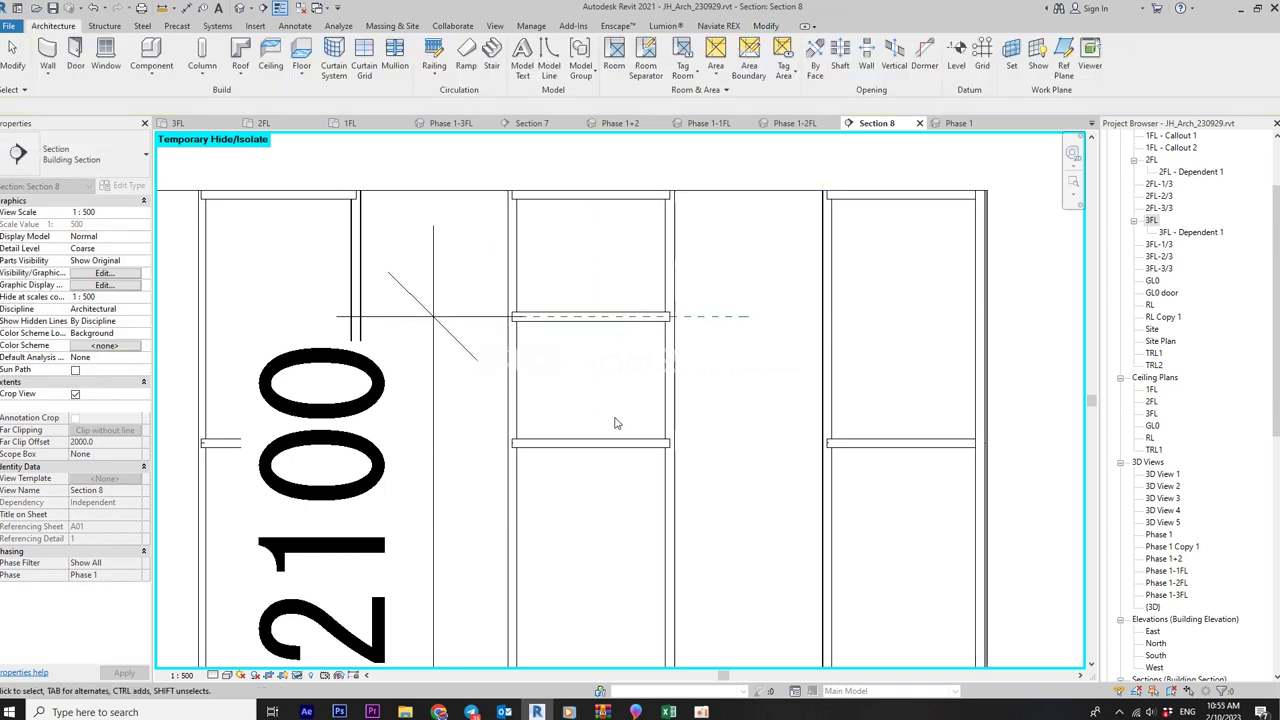
- Delete the lower 1400-high horizontal mullion in the middle bay
click(618, 443)
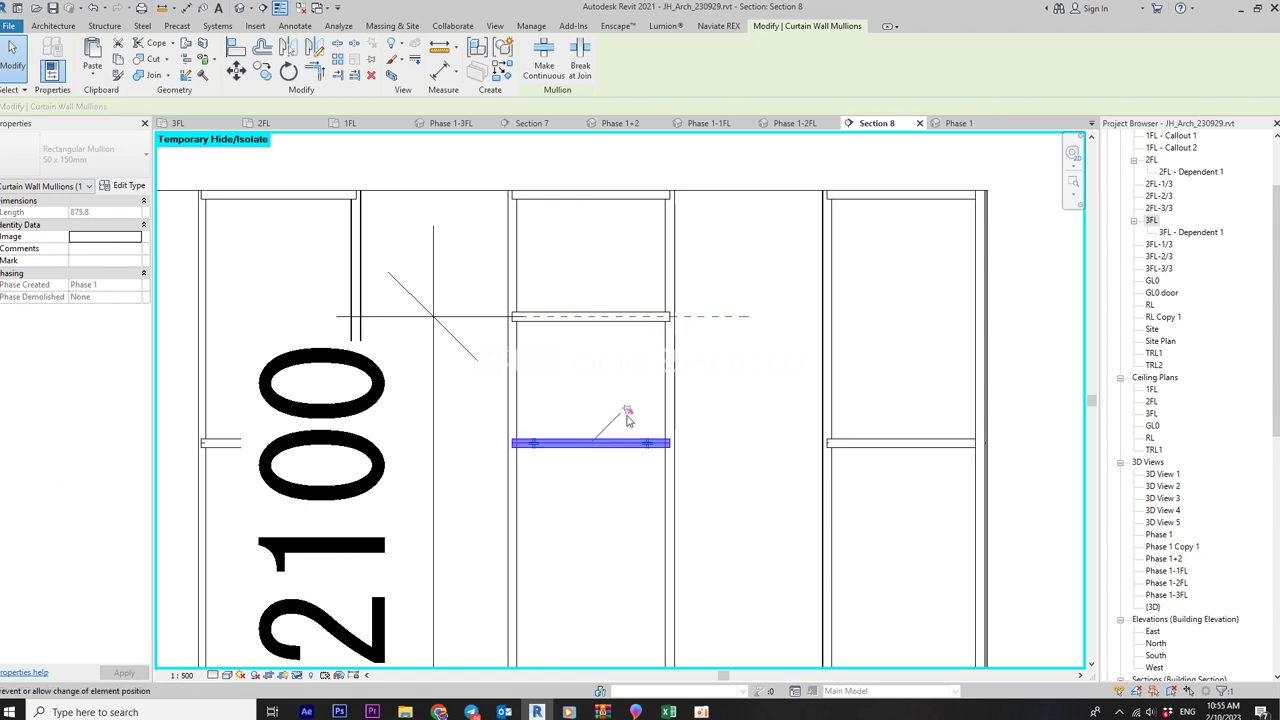
key(Delete)
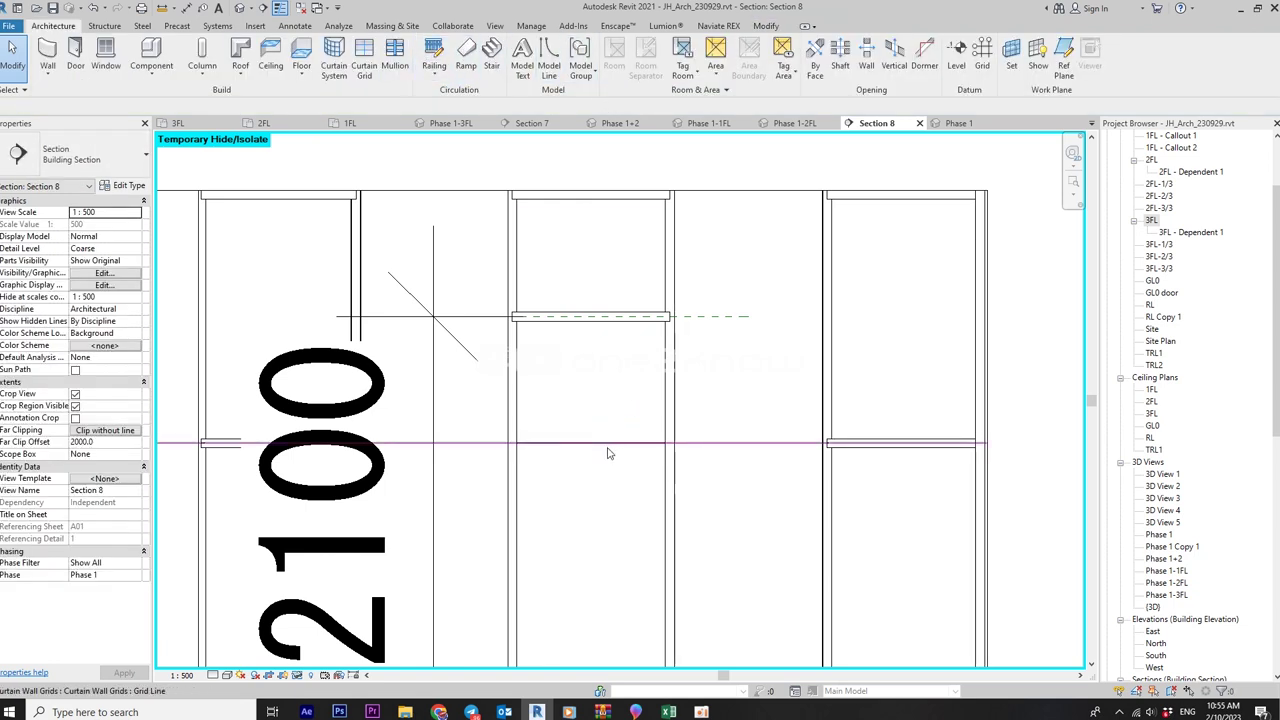
click(612, 443)
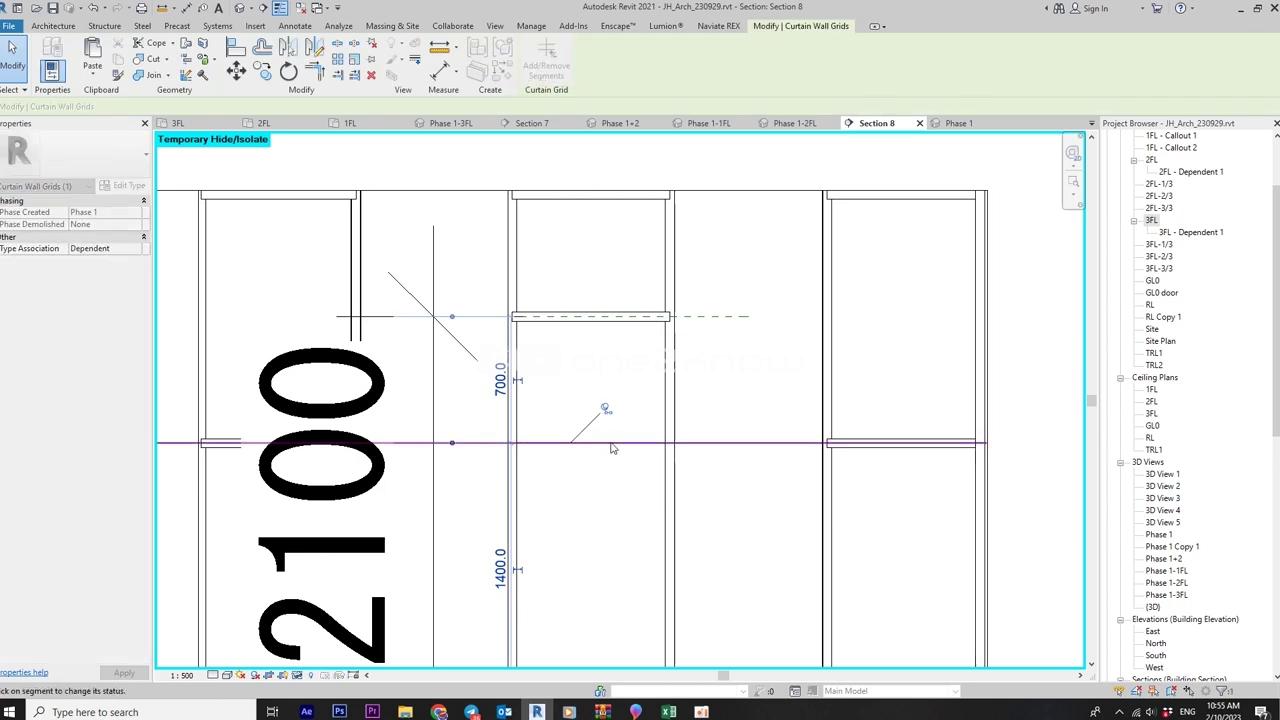
scroll(615, 441, down, 2)
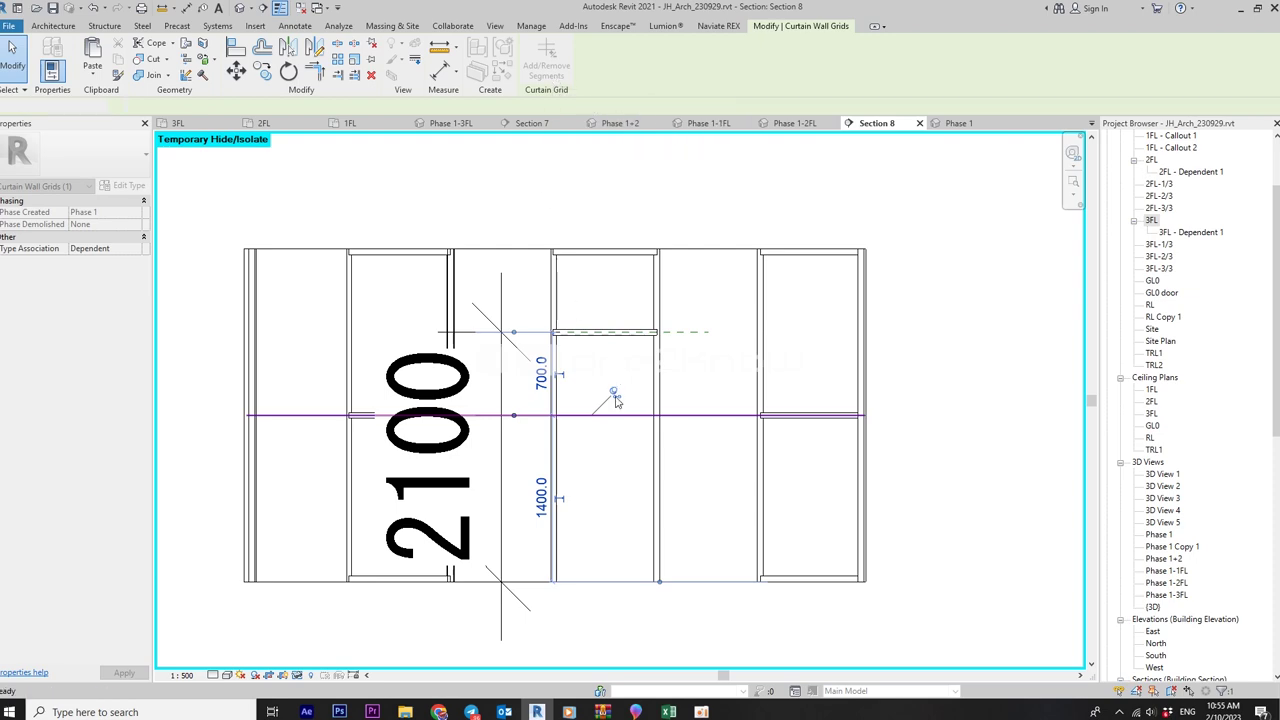
key(Escape)
scroll(617, 397, up, 2)
scroll(620, 394, down, 1)
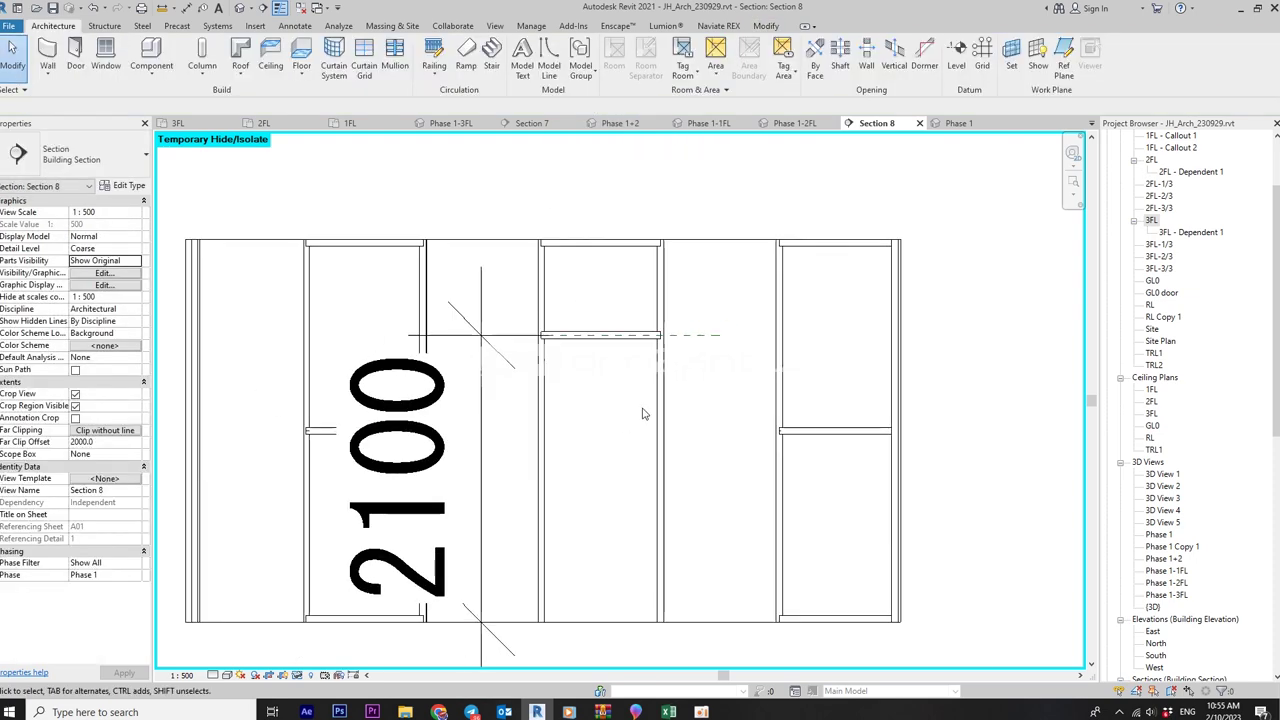
- Swap the tall glazed panel for the curtain_wall_single_glass_719 : GD1 door and delete the 2100 dimension
click(631, 610)
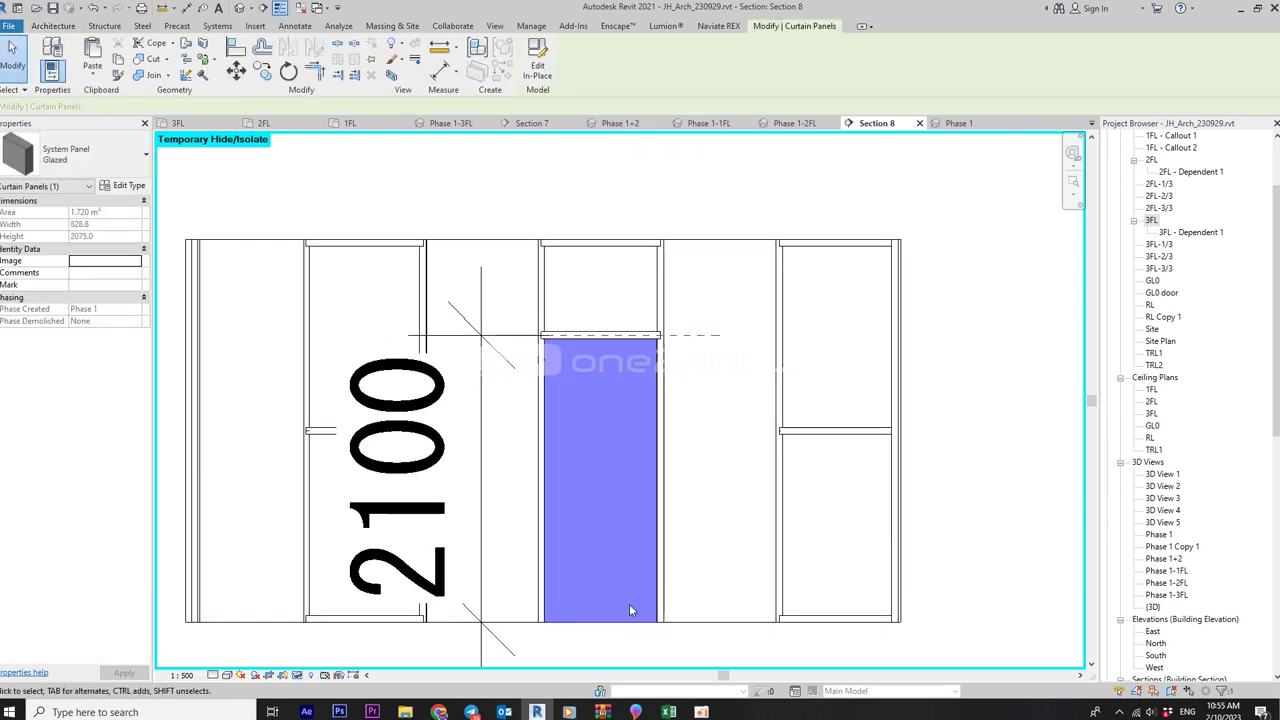
click(115, 160)
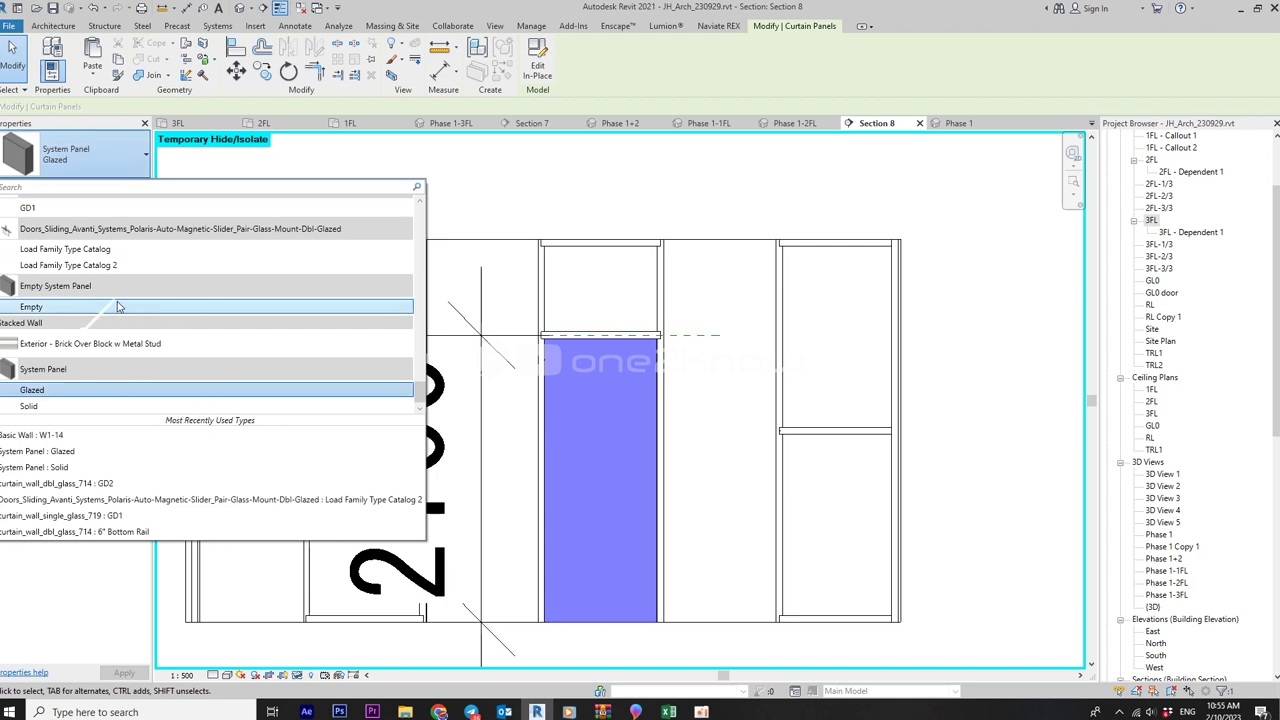
scroll(118, 306, up, 2)
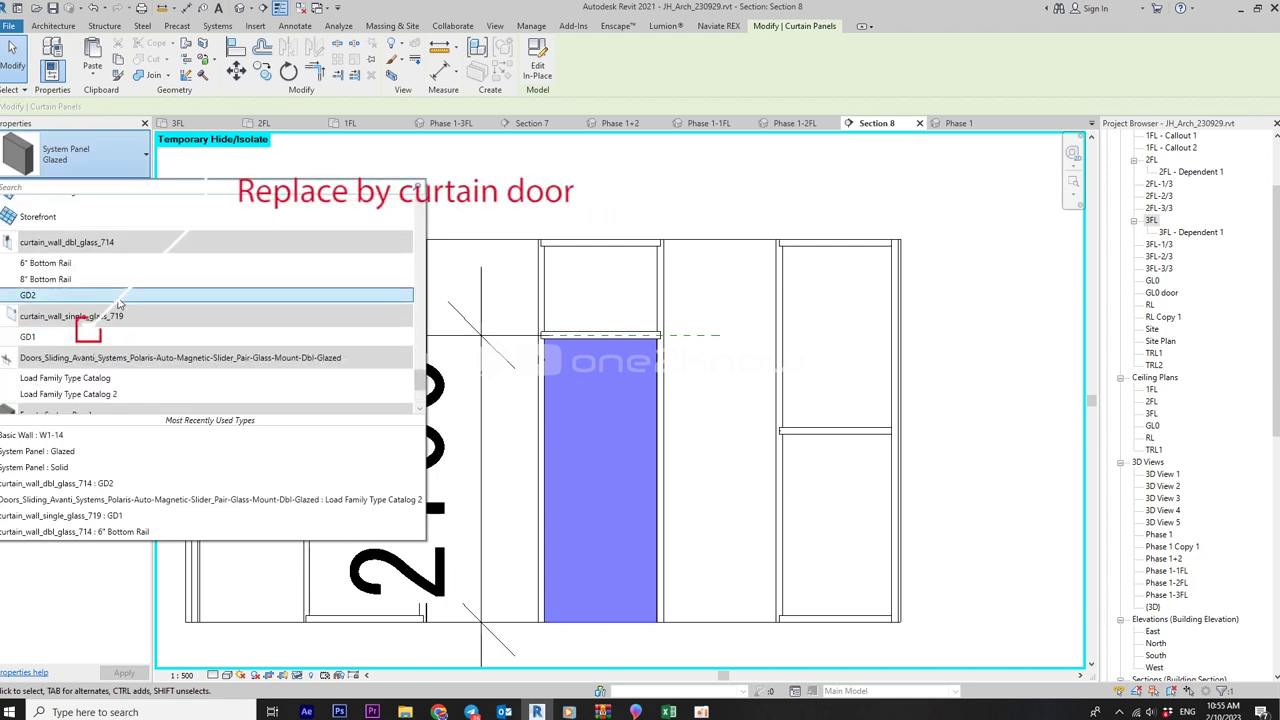
scroll(118, 306, up, 1)
click(95, 336)
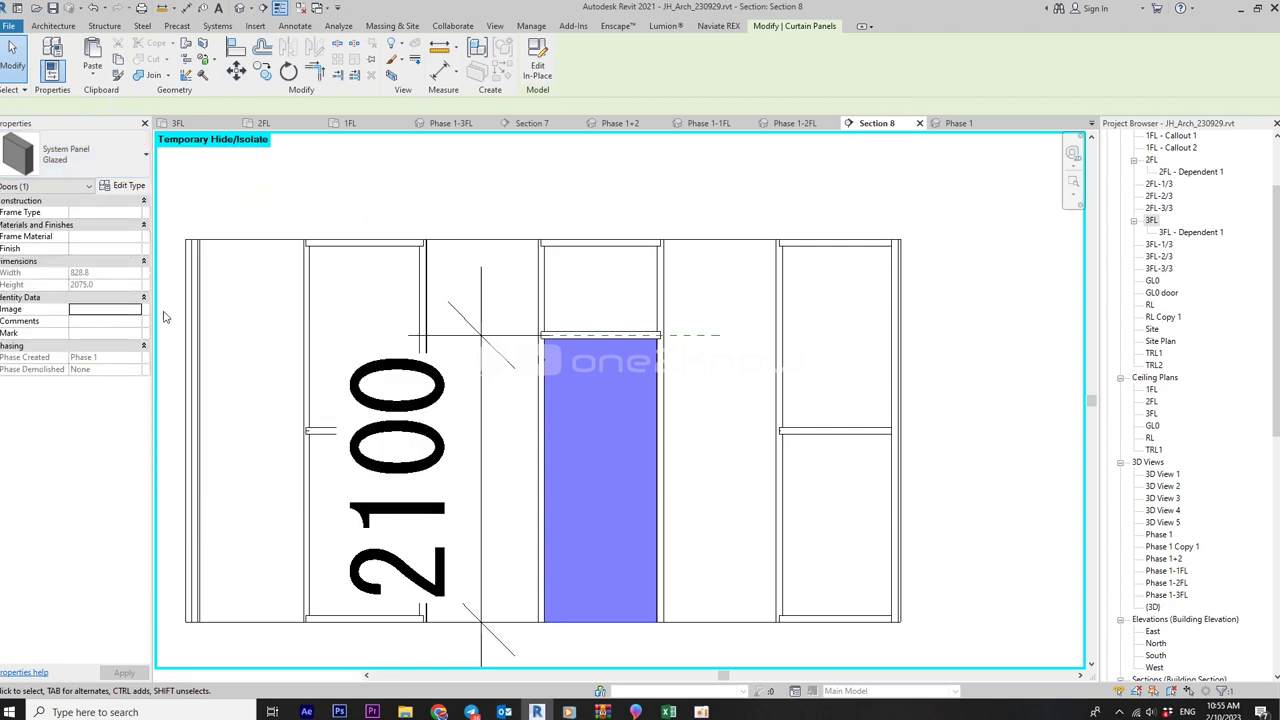
key(Escape)
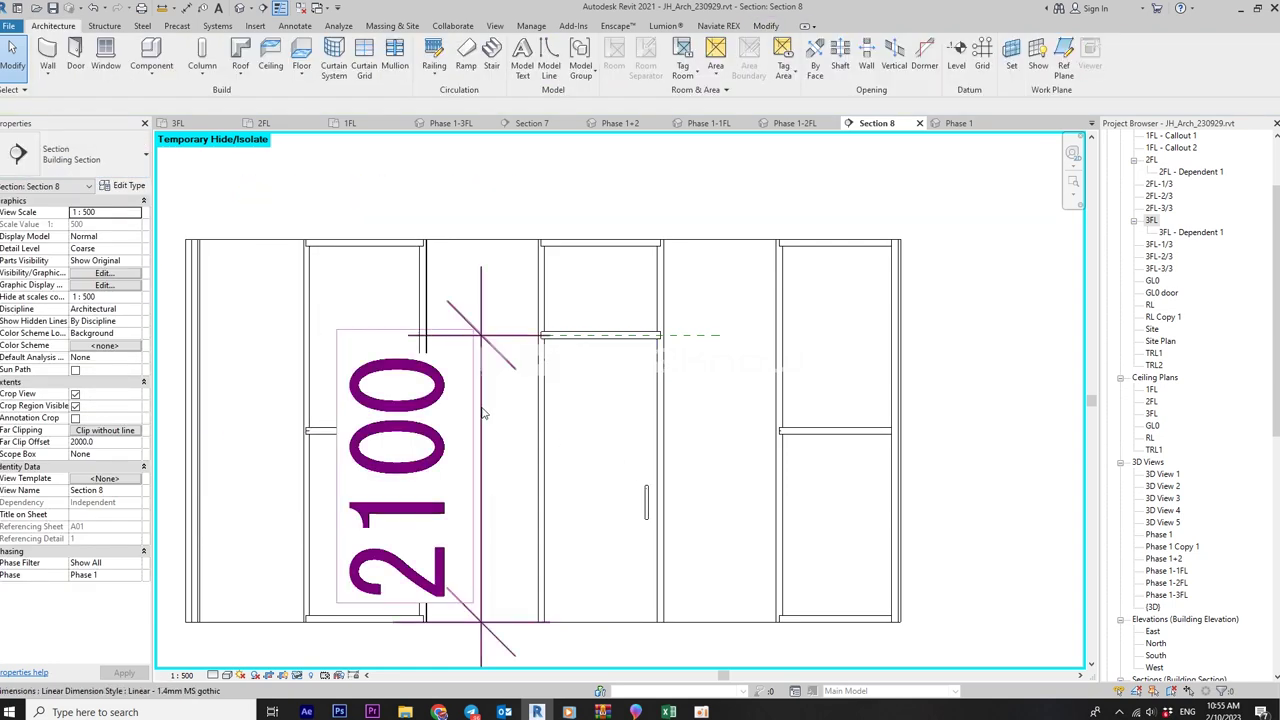
click(482, 413)
key(Delete)
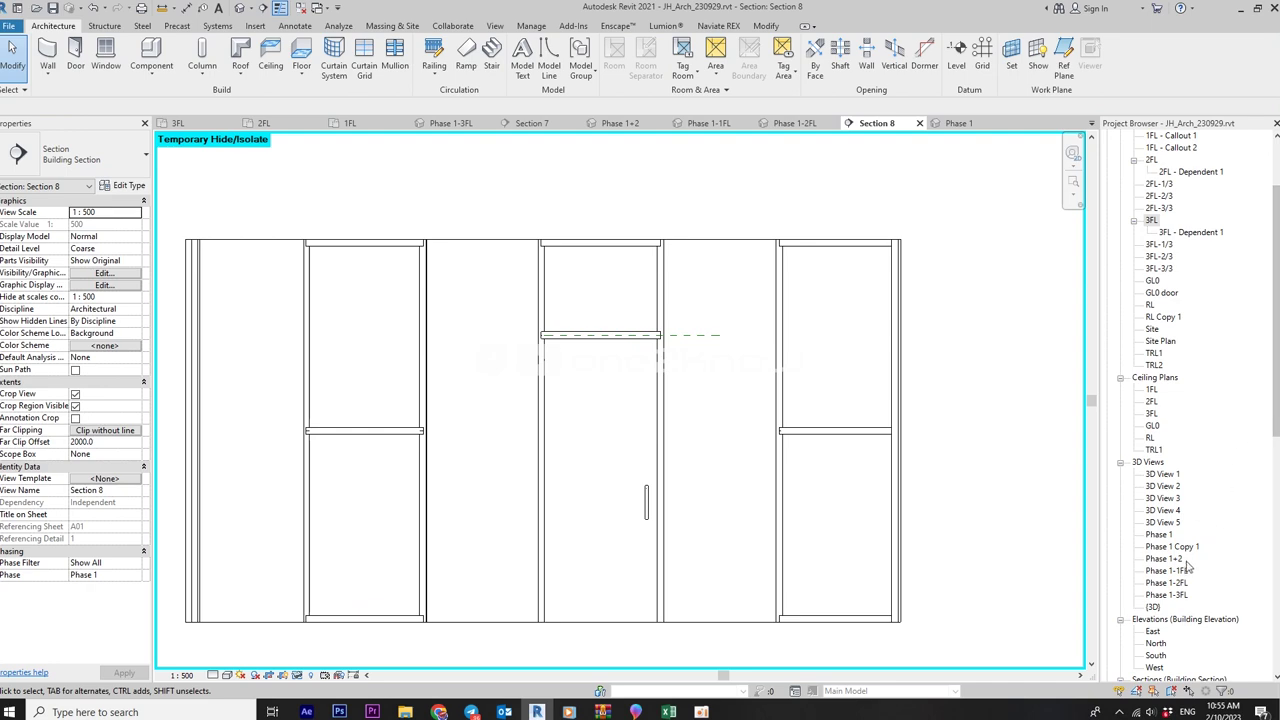
double_click(1152, 221)
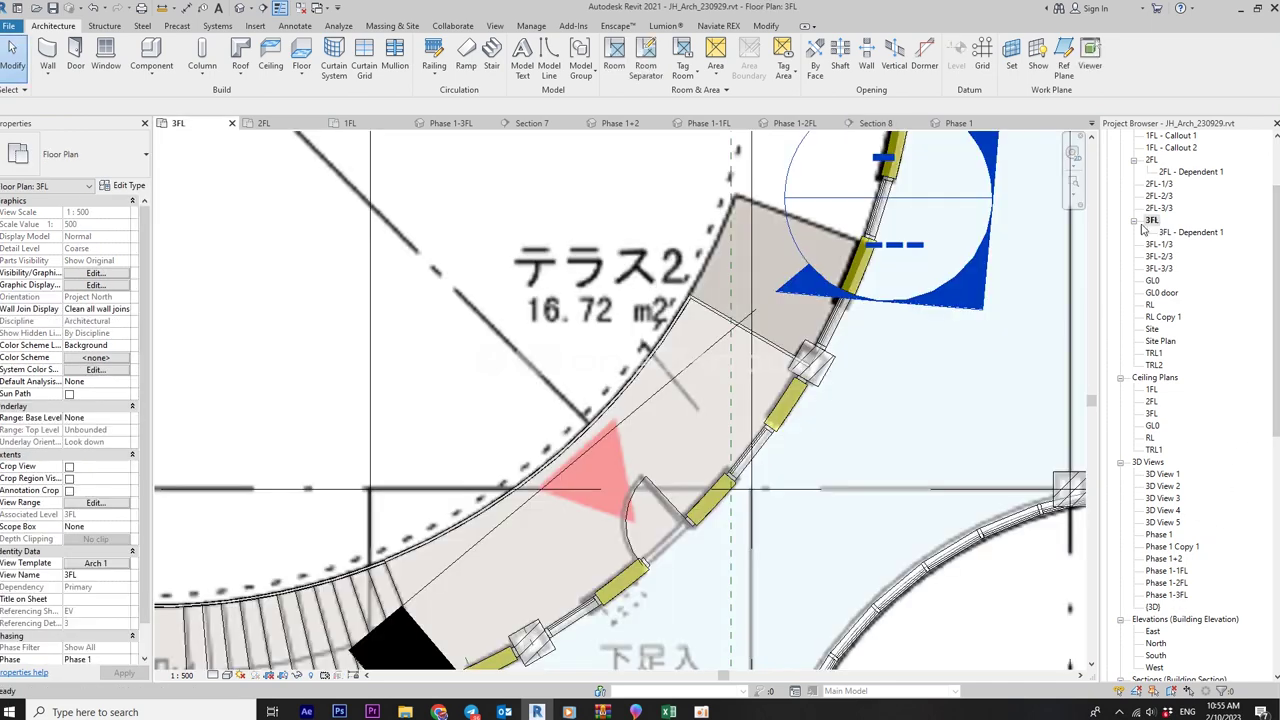
scroll(785, 338, up, 2)
scroll(785, 338, up, 2)
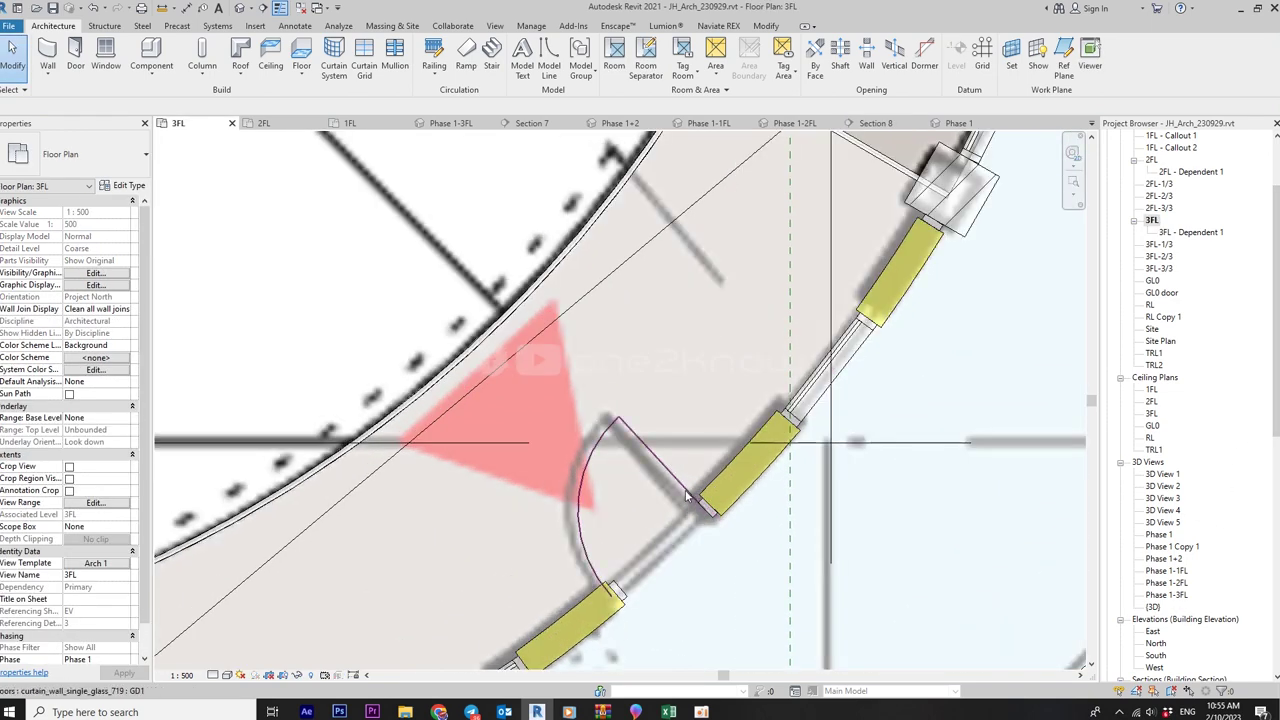
scroll(967, 491, down, 1)
double_click(1166, 595)
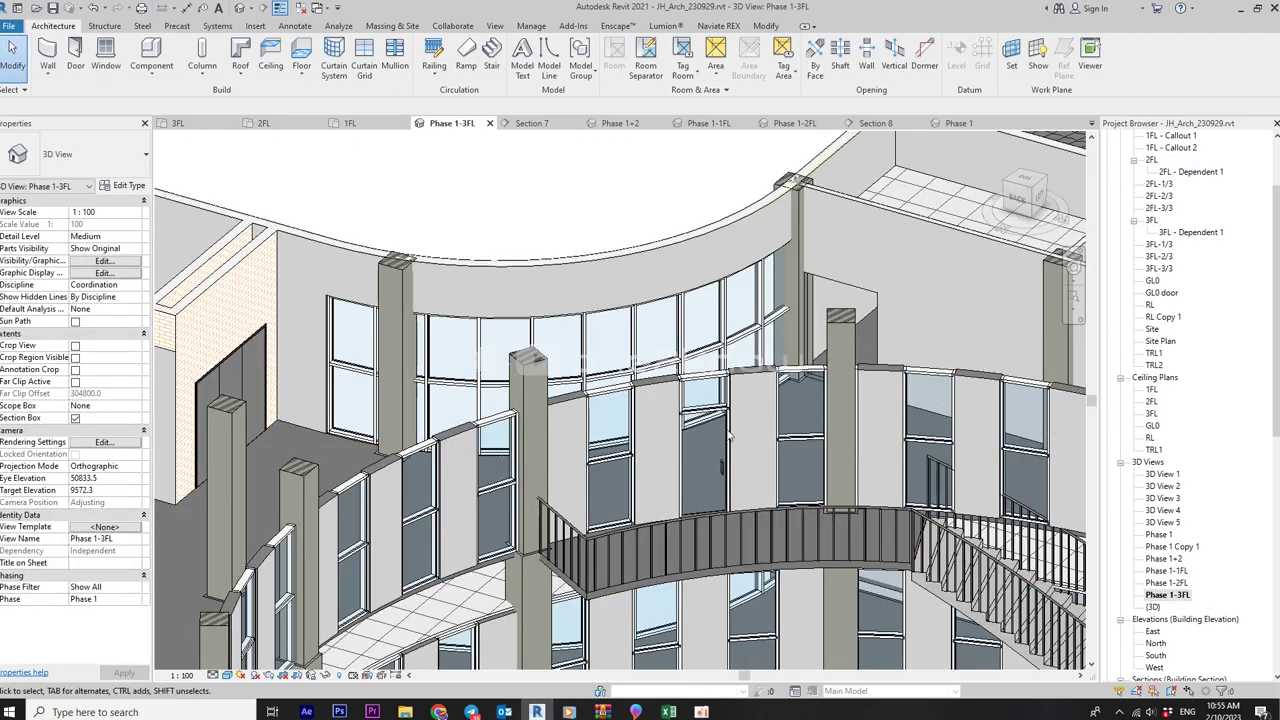
scroll(755, 433, down, 1)
scroll(755, 433, up, 1)
scroll(755, 433, up, 2)
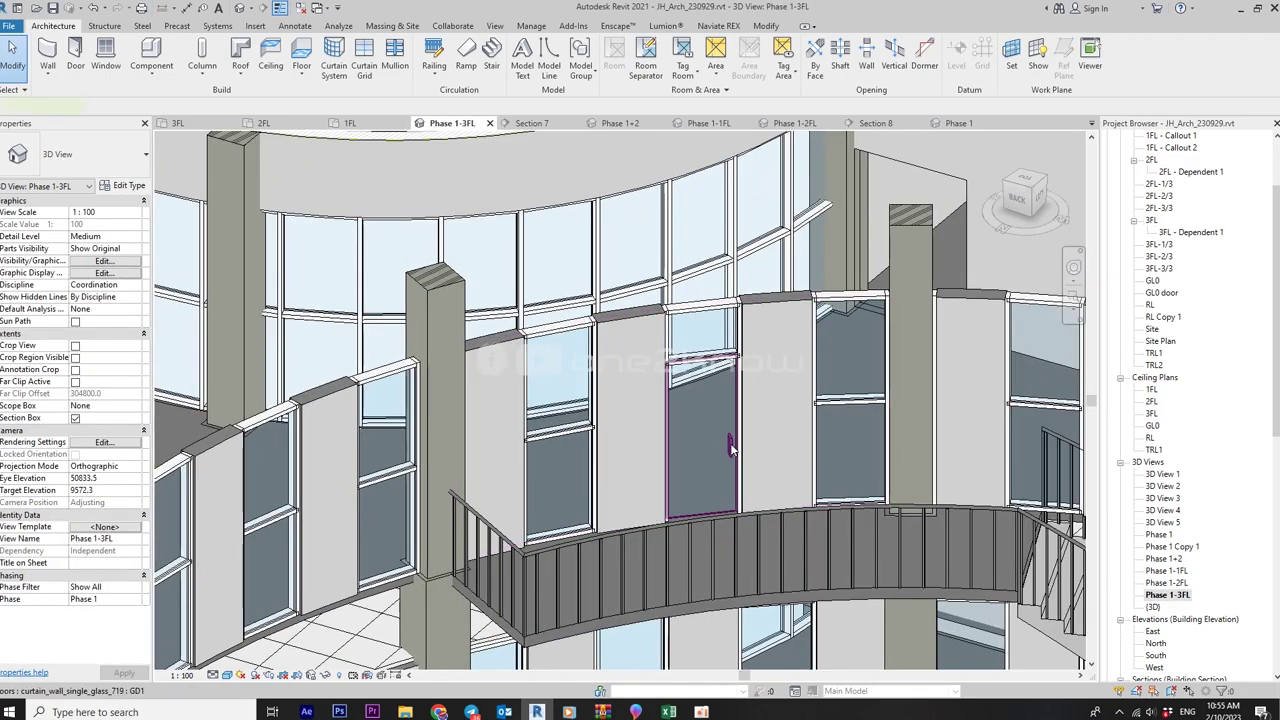
scroll(765, 307, down, 1)
scroll(765, 307, down, 3)
scroll(810, 420, up, 1)
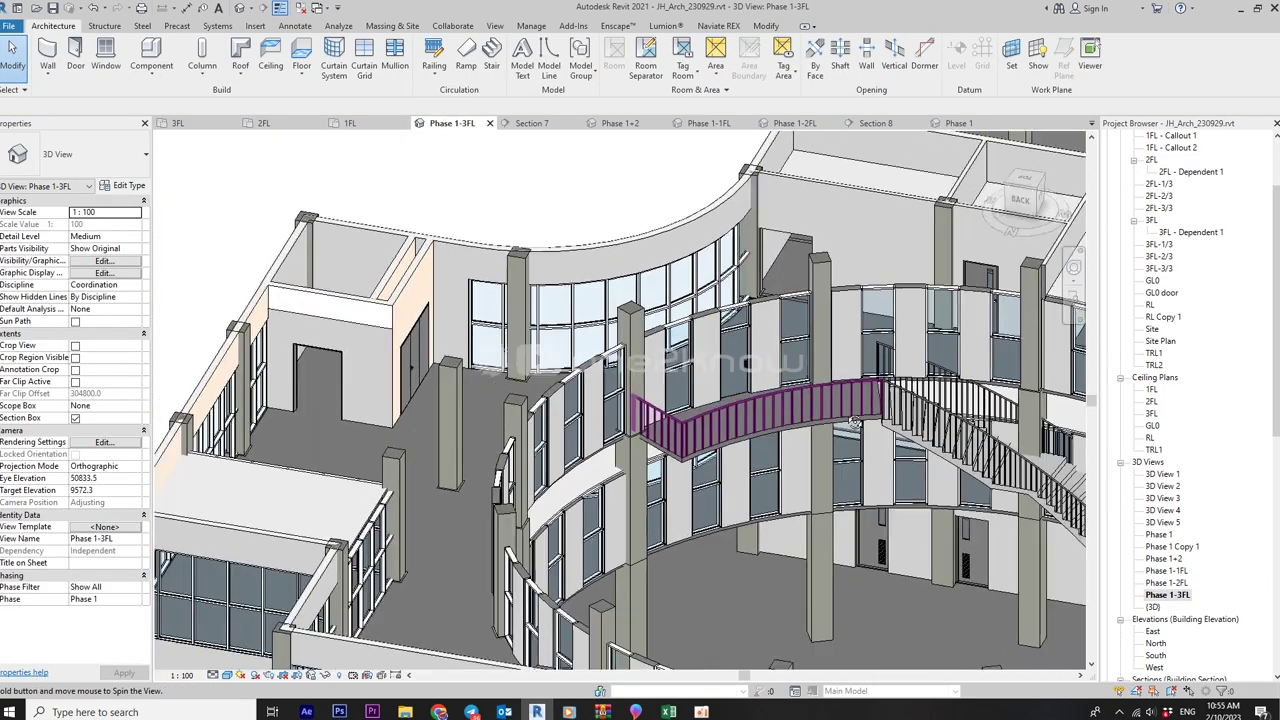
scroll(815, 430, up, 1)
scroll(820, 438, up, 1)
key(z)
key(a)
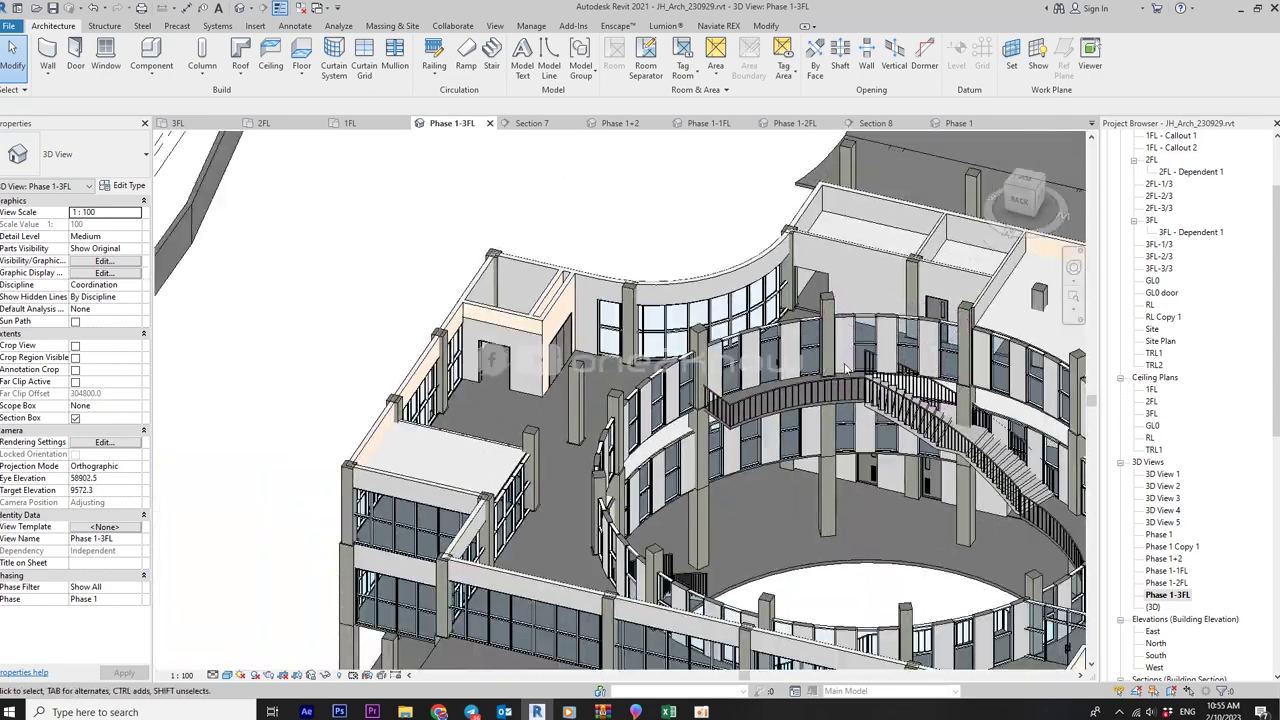
double_click(1152, 220)
scroll(756, 495, down, 2)
- Centre the circular atrium in view and inspect the upper-left terrace's curtain wall
middle_drag(756, 495, 956, 580)
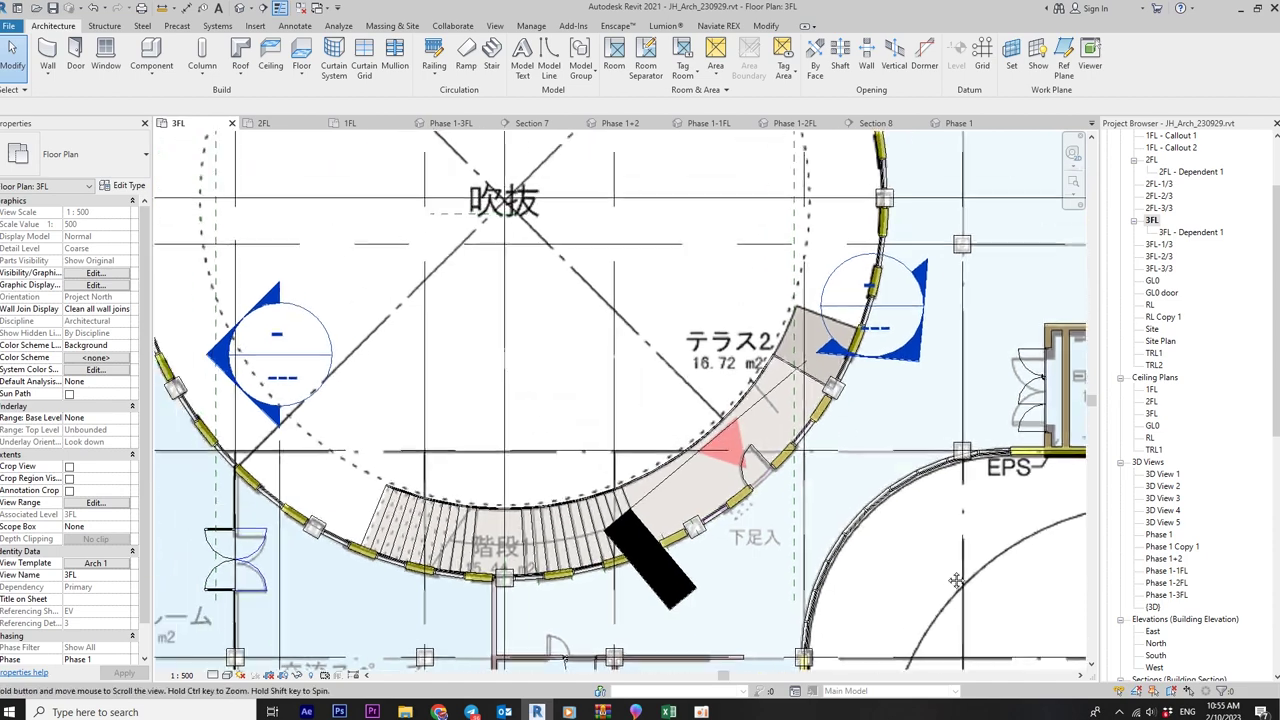
scroll(956, 580, down, 3)
middle_drag(827, 425, 850, 483)
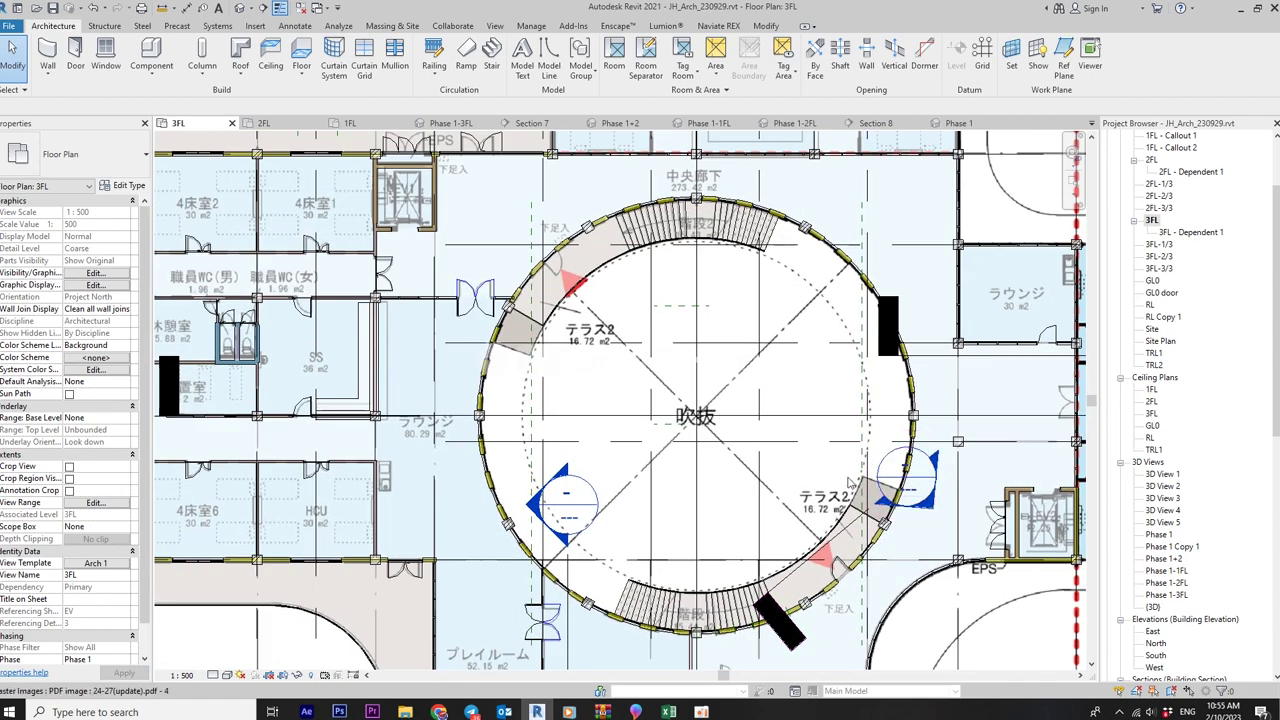
scroll(850, 483, up, 1)
click(516, 212)
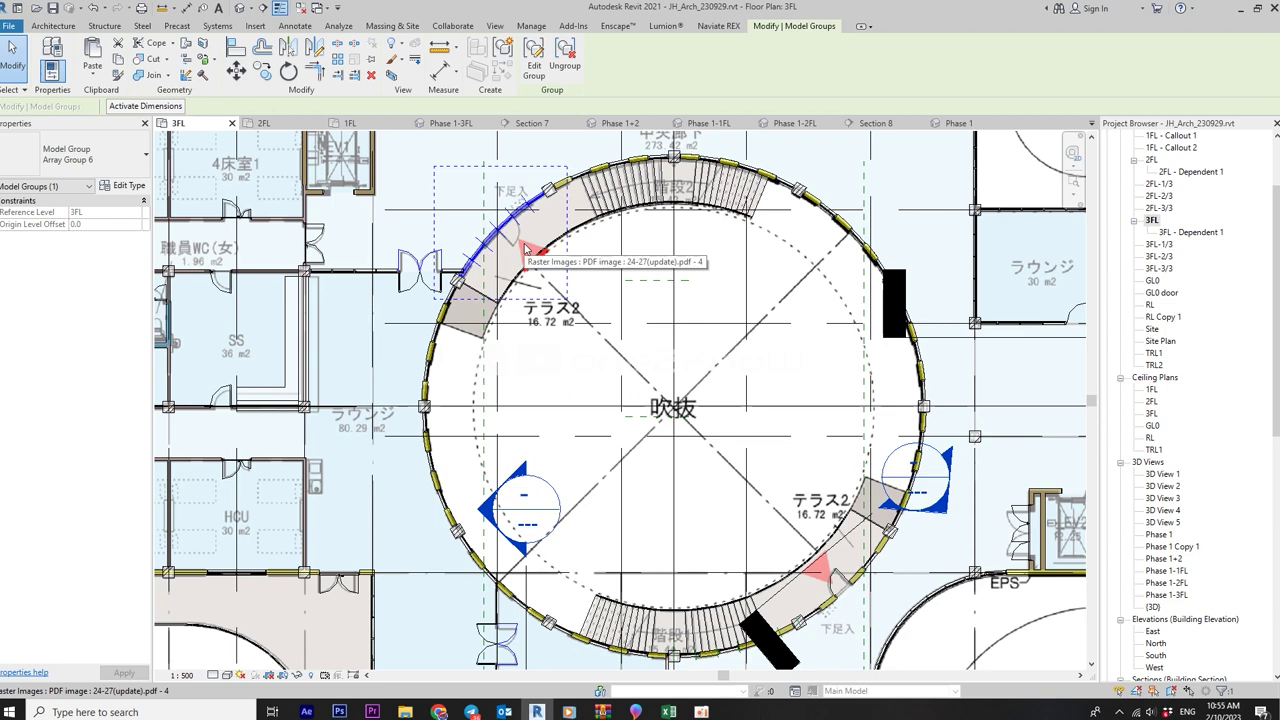
click(566, 70)
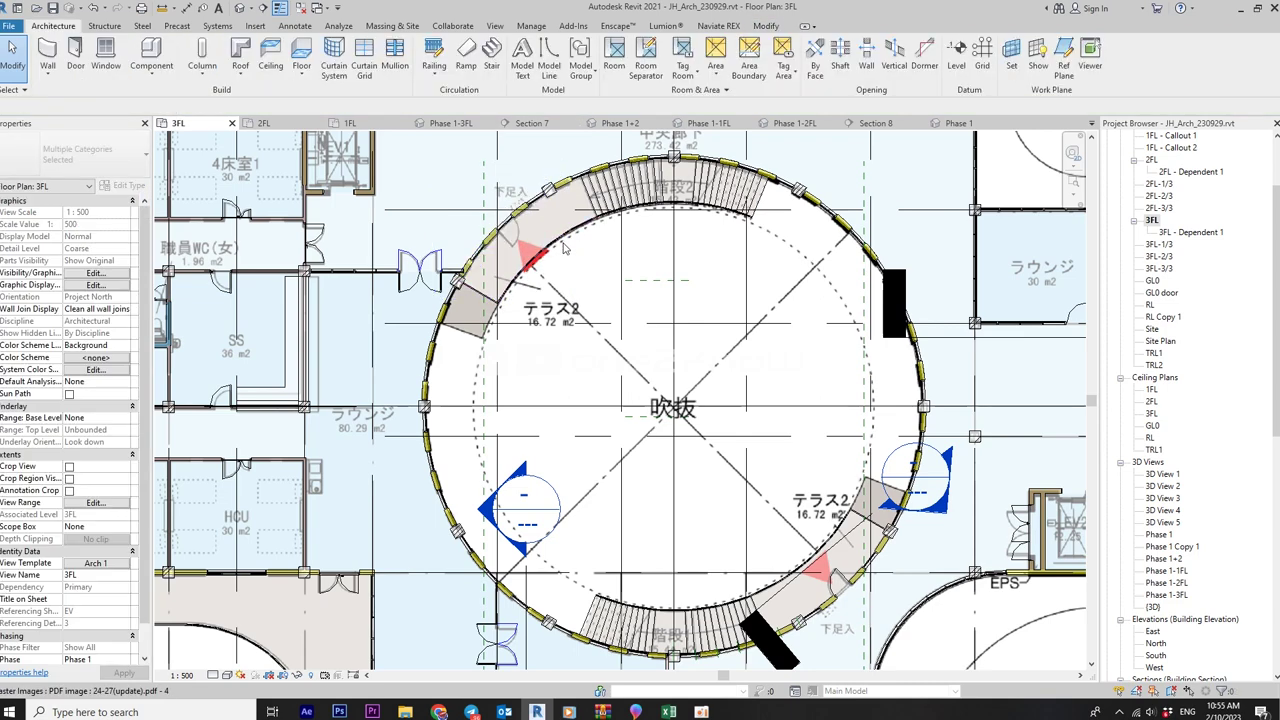
click(521, 213)
key(Escape)
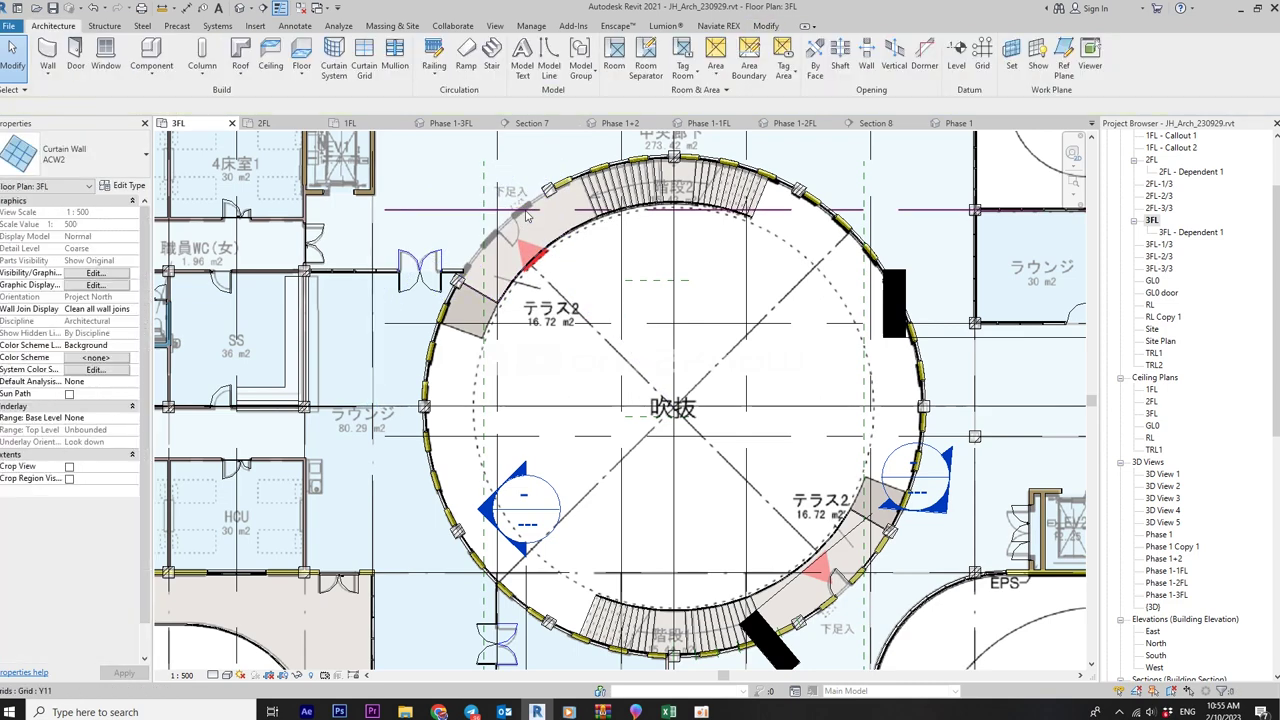
- Rotate a copy of the lower-right door-bearing curtain wall 180° about the atrium centre
click(872, 567)
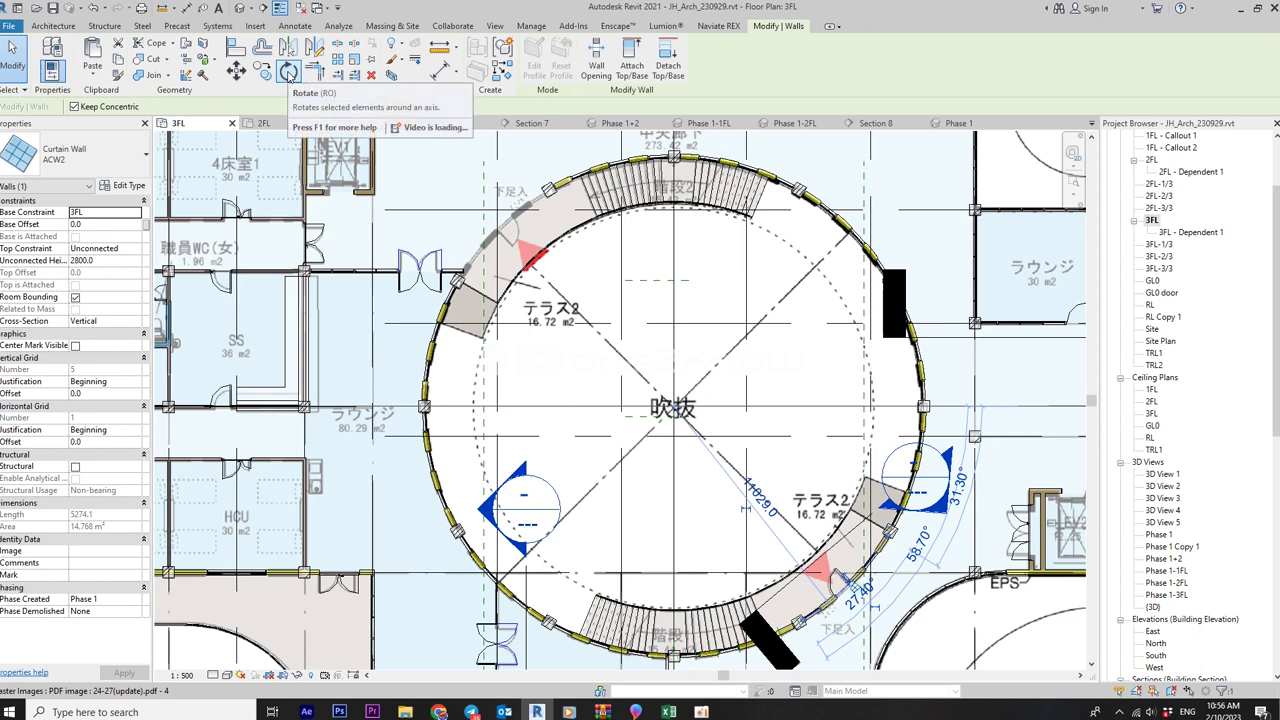
click(287, 72)
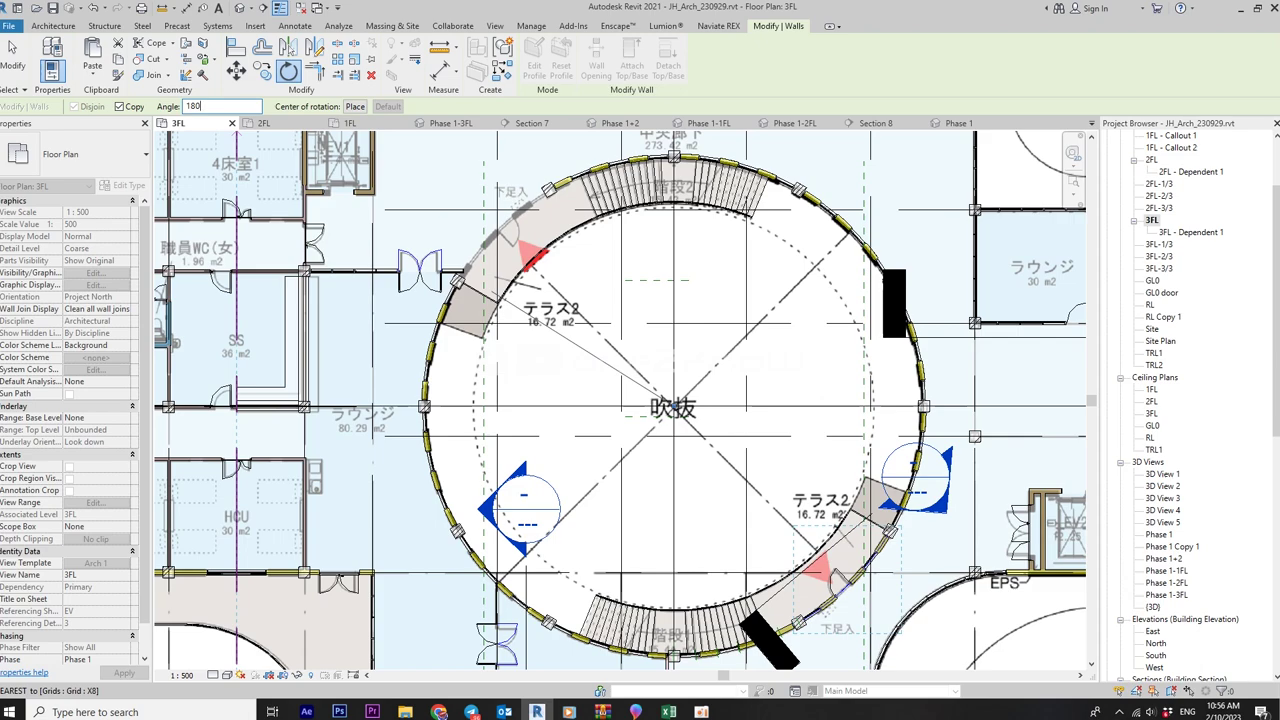
scroll(497, 231, up, 3)
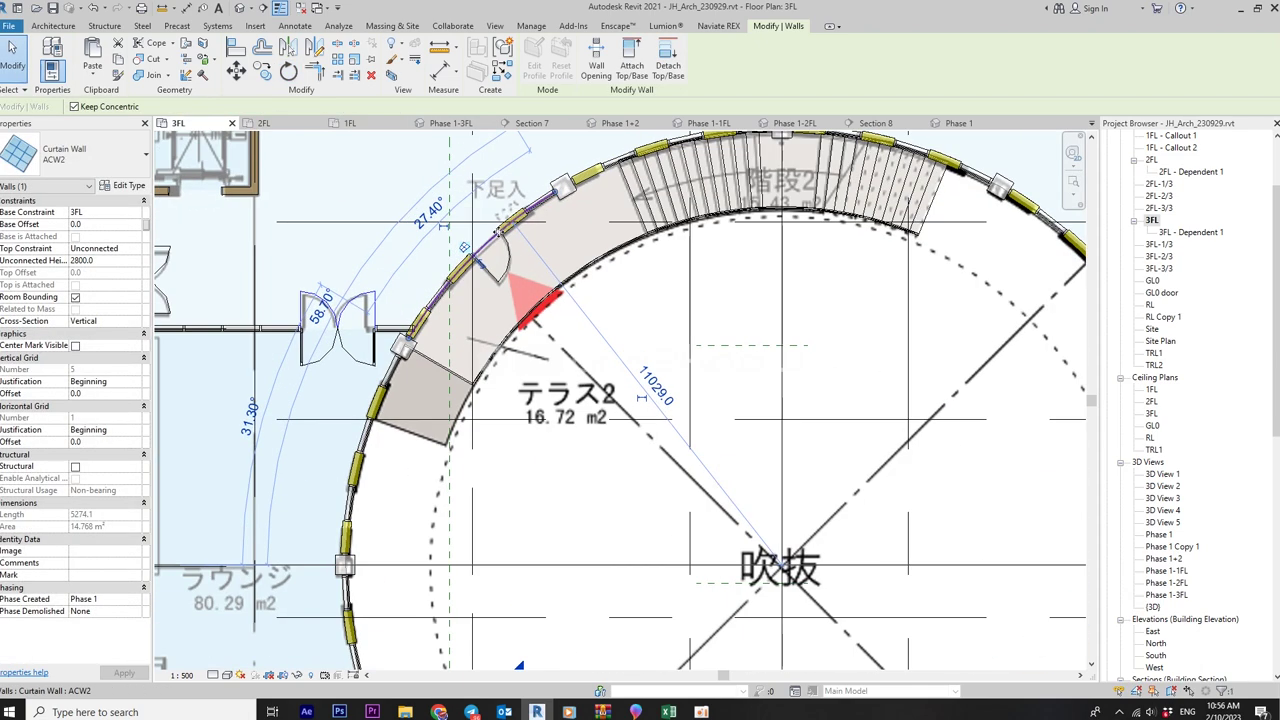
scroll(497, 231, up, 2)
scroll(565, 250, down, 5)
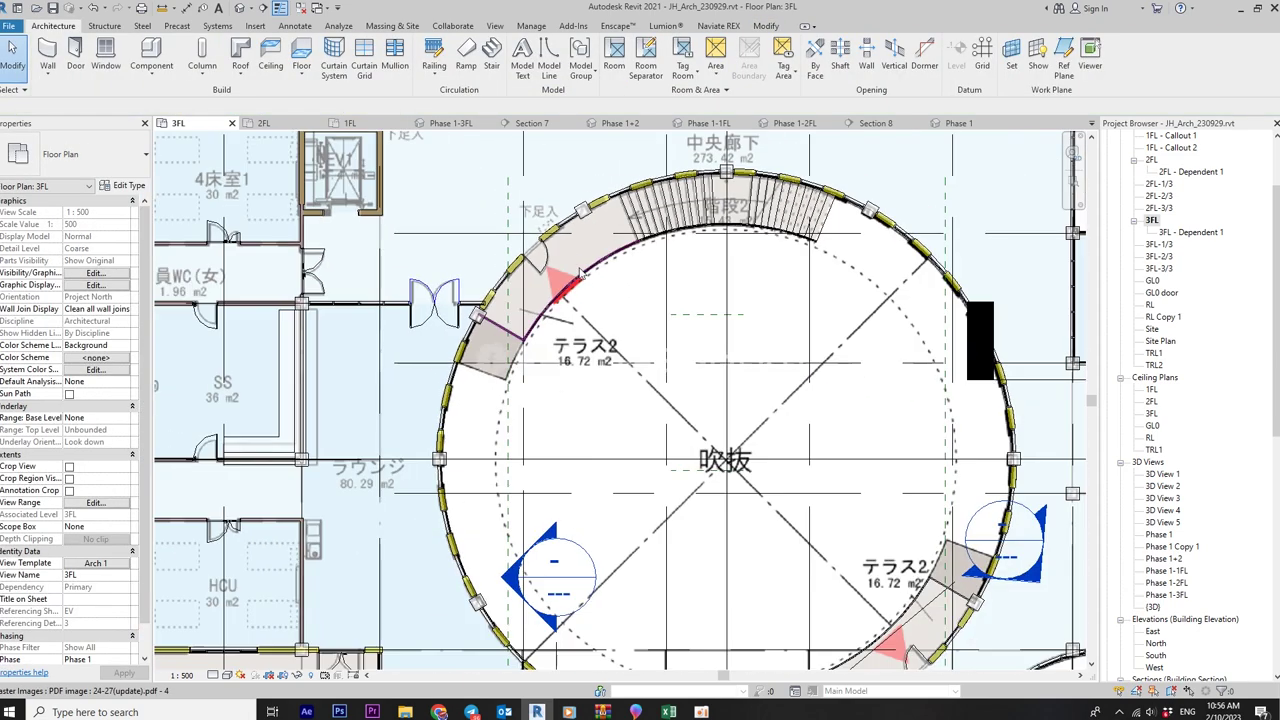
mouse_move(655, 376)
middle_down()
mouse_move(521, 376)
mouse_move(516, 247)
middle_up()
scroll(516, 247, up, 3)
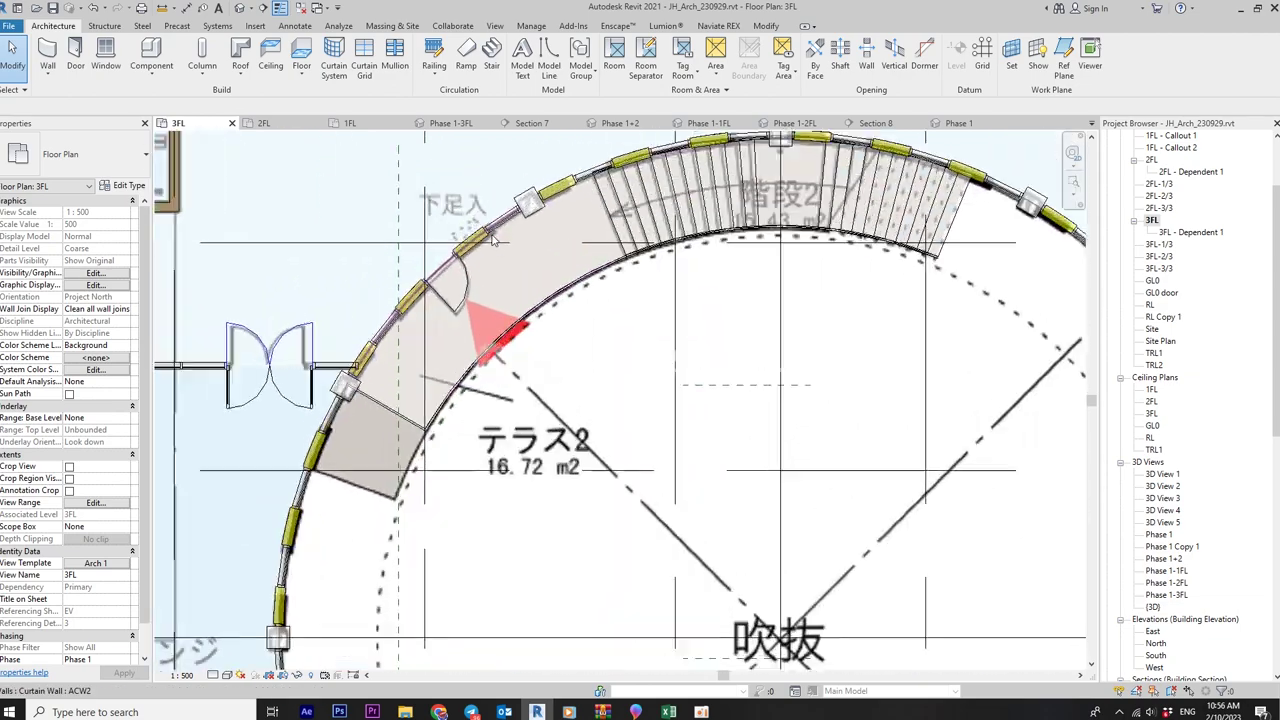
scroll(516, 247, up, 2)
double_click(1175, 595)
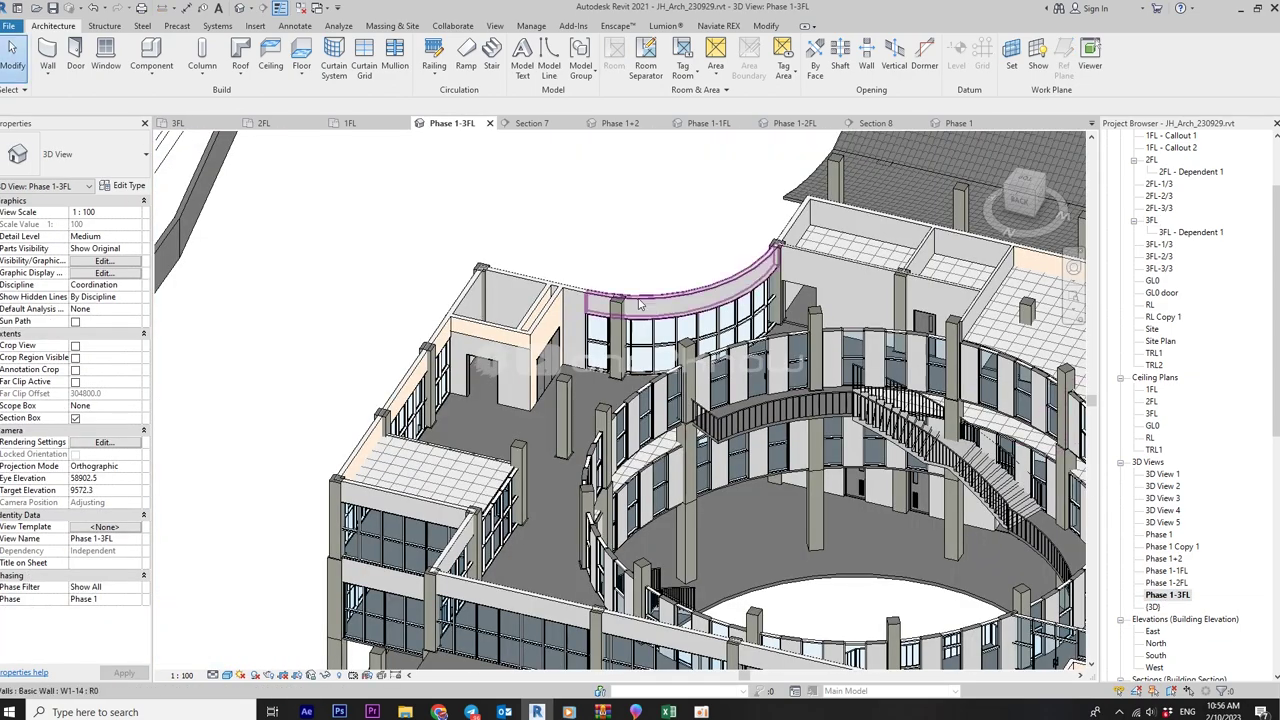
mouse_move(772, 387)
shift+middle_down()
mouse_move(798, 504)
mouse_move(680, 232)
shift+middle_up()
scroll(680, 232, up, 3)
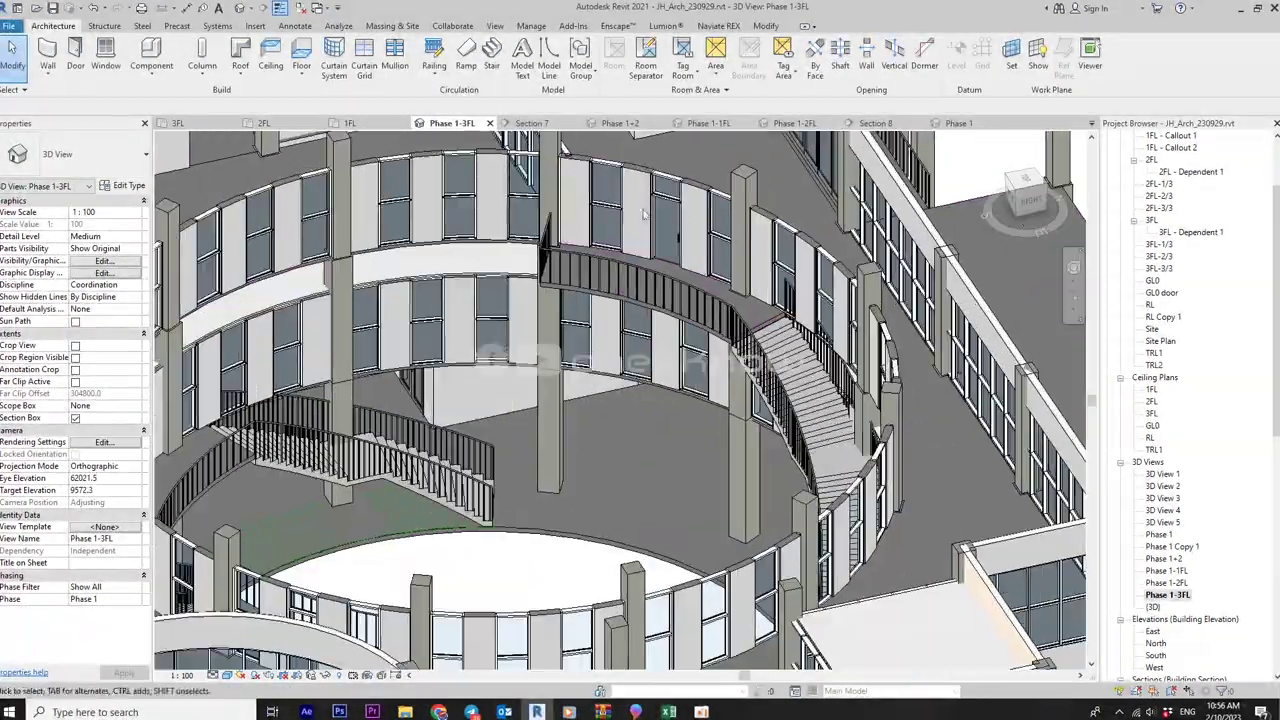
scroll(680, 232, up, 3)
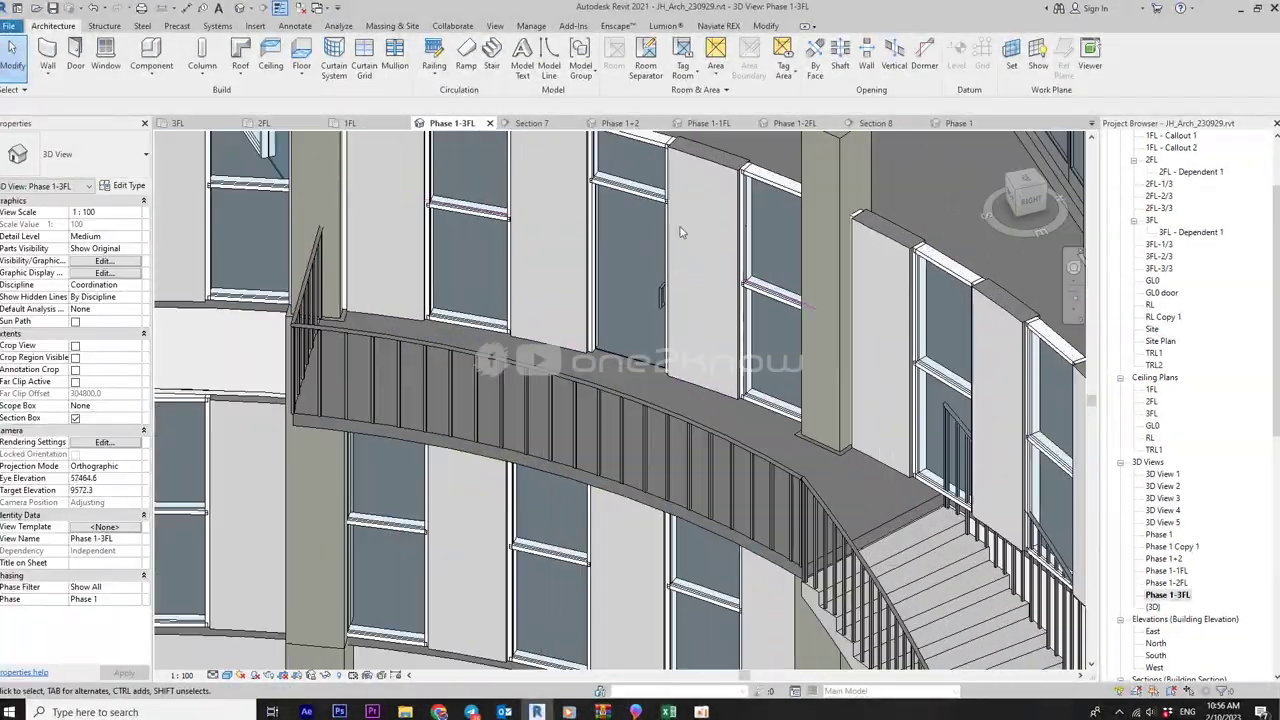
click(660, 297)
key(Escape)
scroll(660, 297, down, 3)
middle_drag(598, 351, 610, 397)
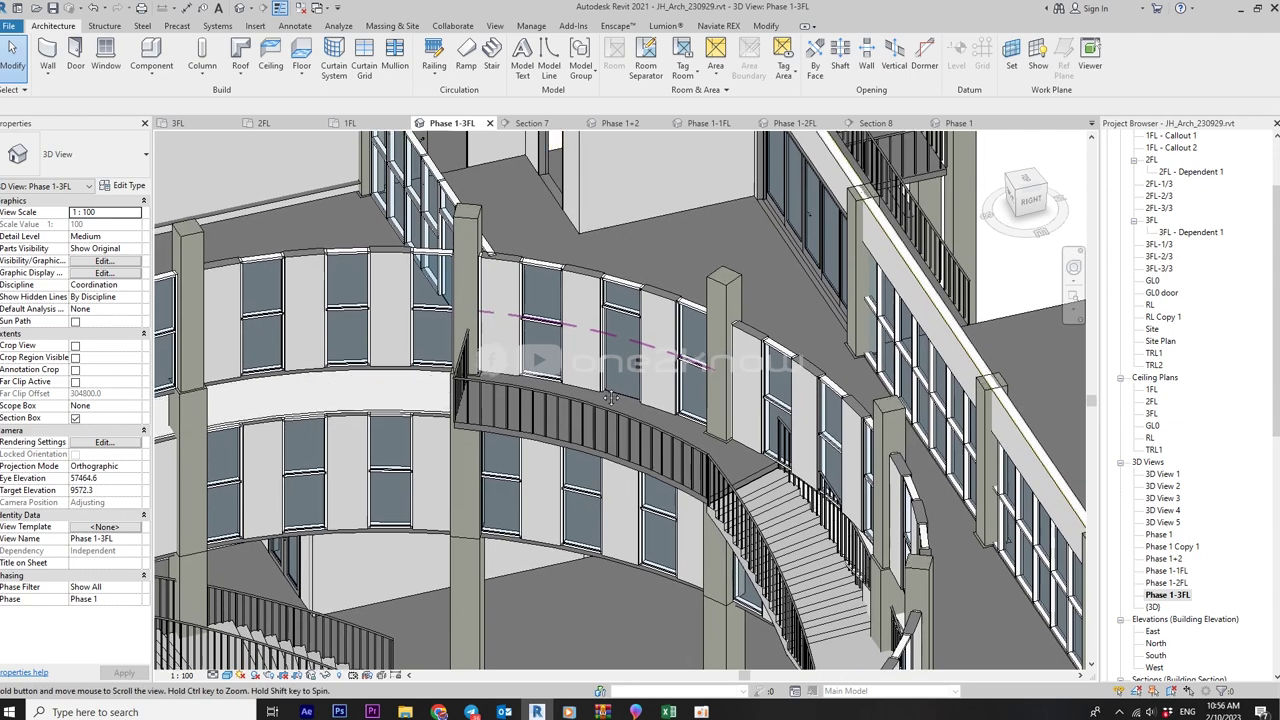
double_click(1152, 221)
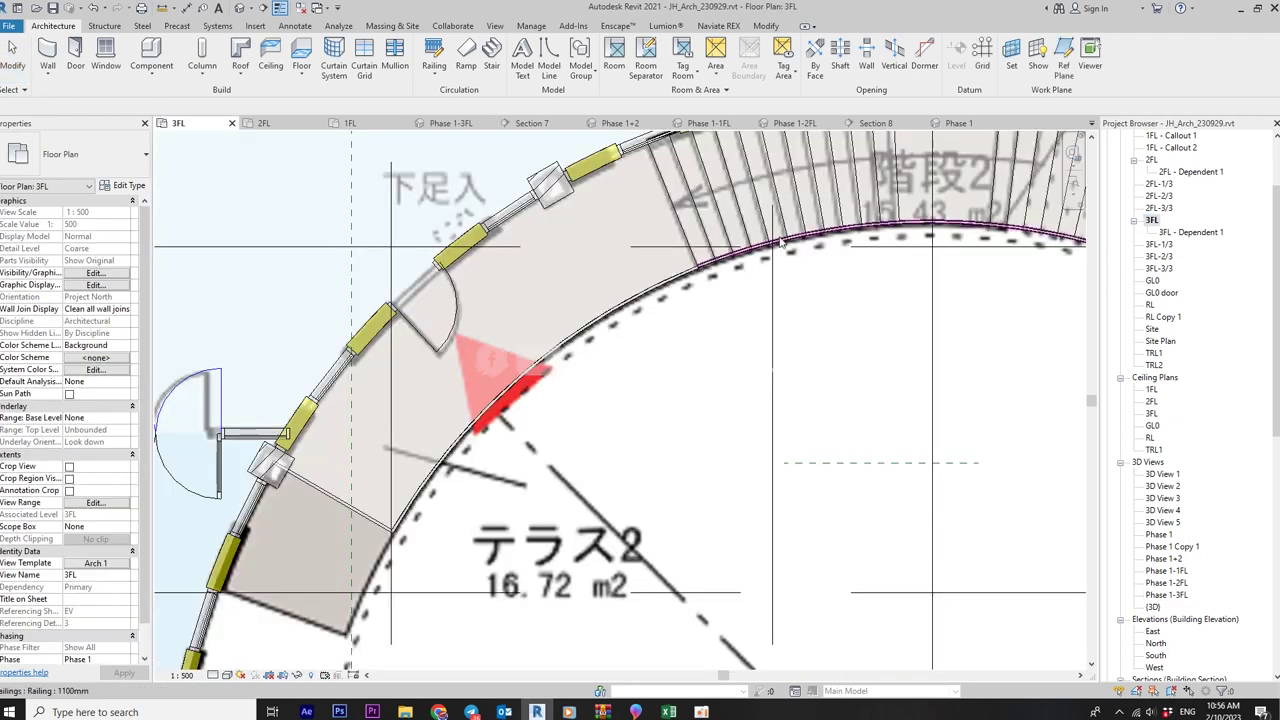
scroll(735, 262, down, 2)
scroll(735, 262, down, 2)
mouse_move(804, 484)
middle_down()
mouse_move(756, 394)
mouse_move(656, 290)
middle_up()
scroll(756, 394, down, 1)
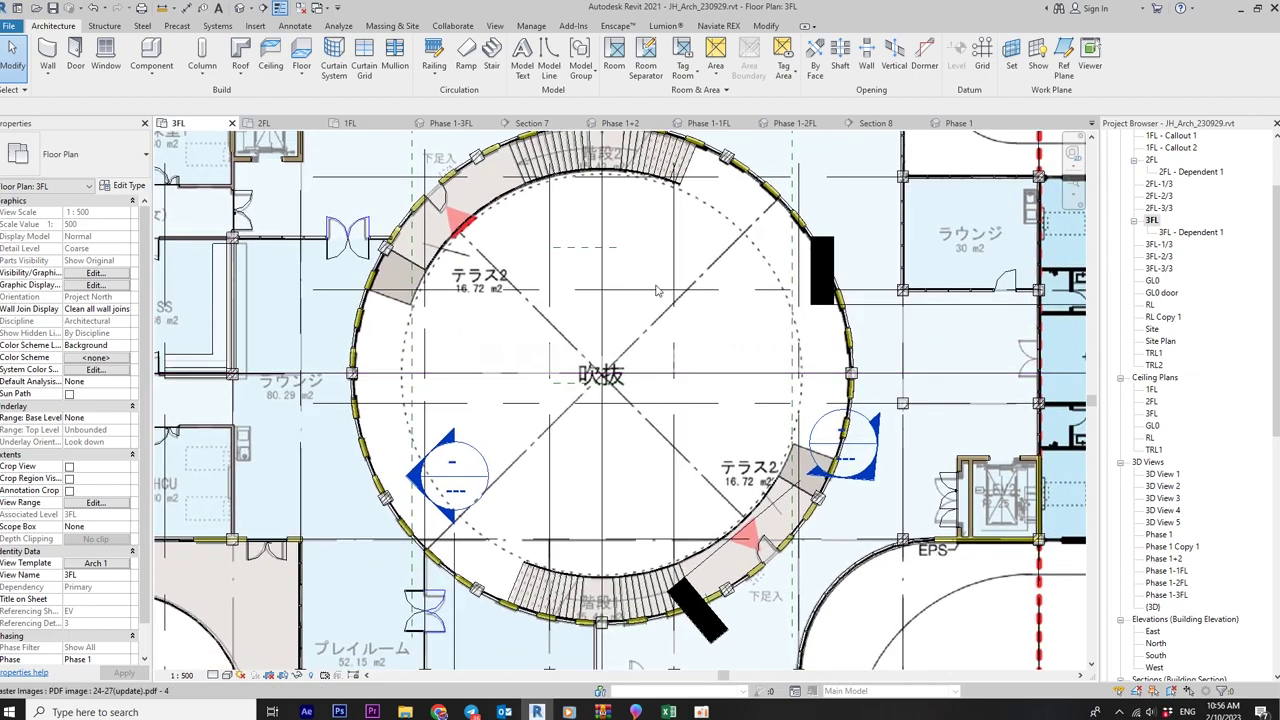